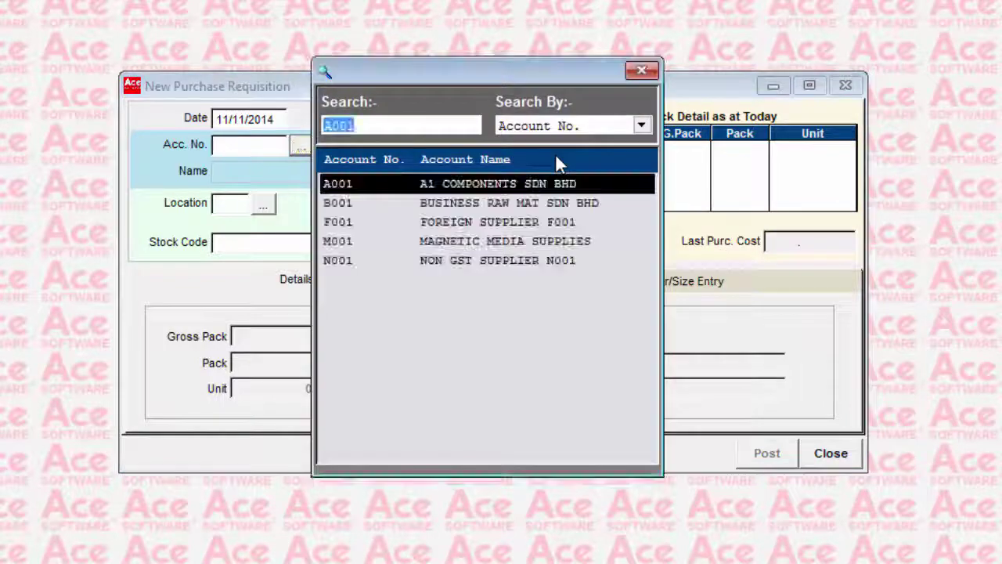
- Assign supplier A1 COMPONENTS SDN BHD and location 01 (MAIN STORE) to the new purchase requisition
key("Return")
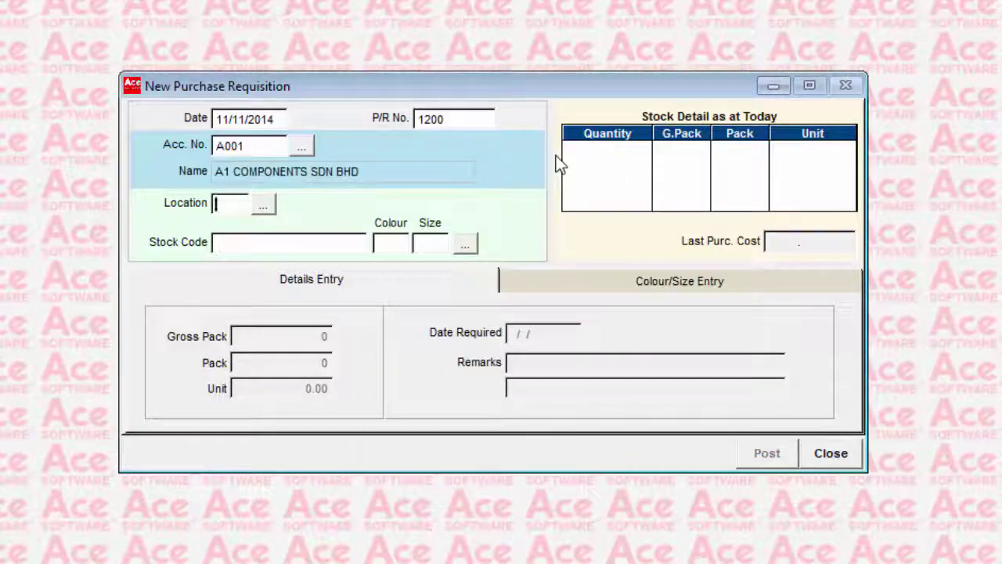
key("Return")
key("Return")
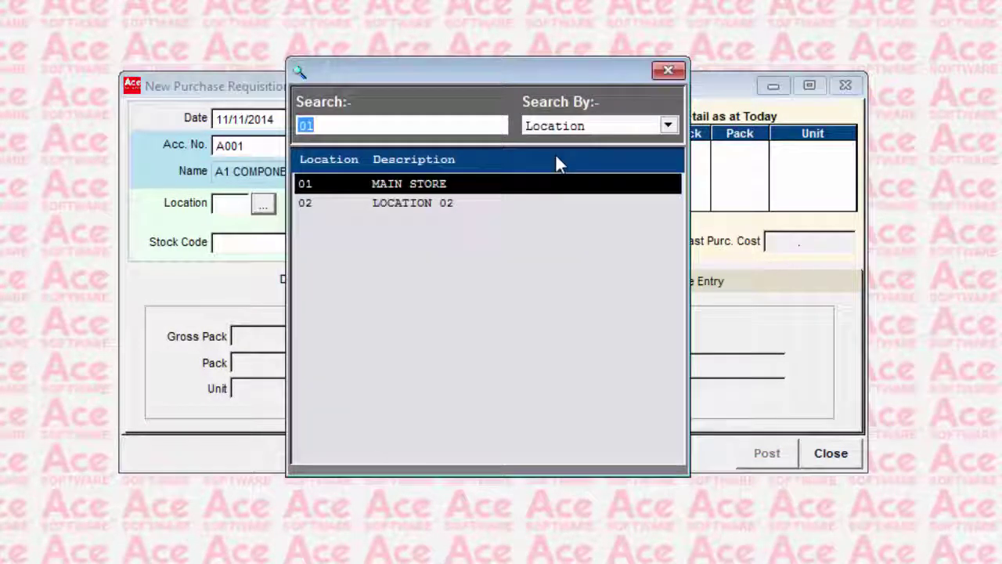
key("Return")
key("Return")
- Select stock code 011.003 (SPACE INVADERS) as the first item of the purchase requisition
key("Return")
key("Return")
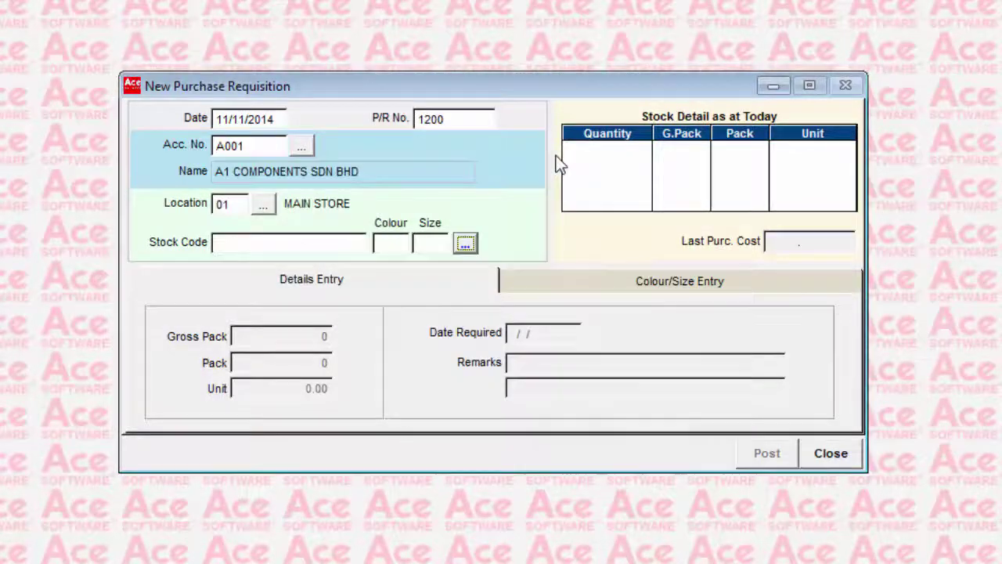
type("011.001")
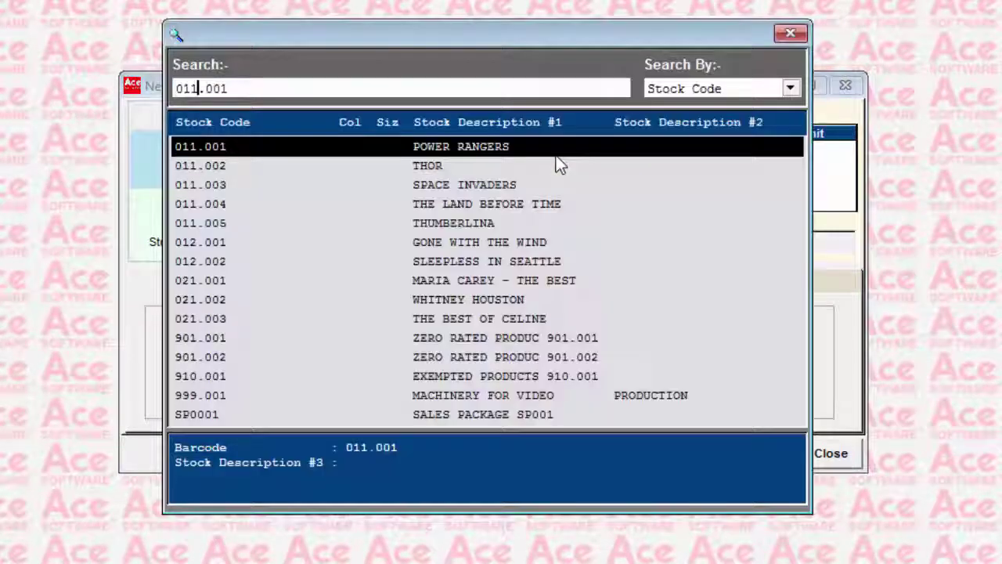
key("Down")
key("Down")
key("Return")
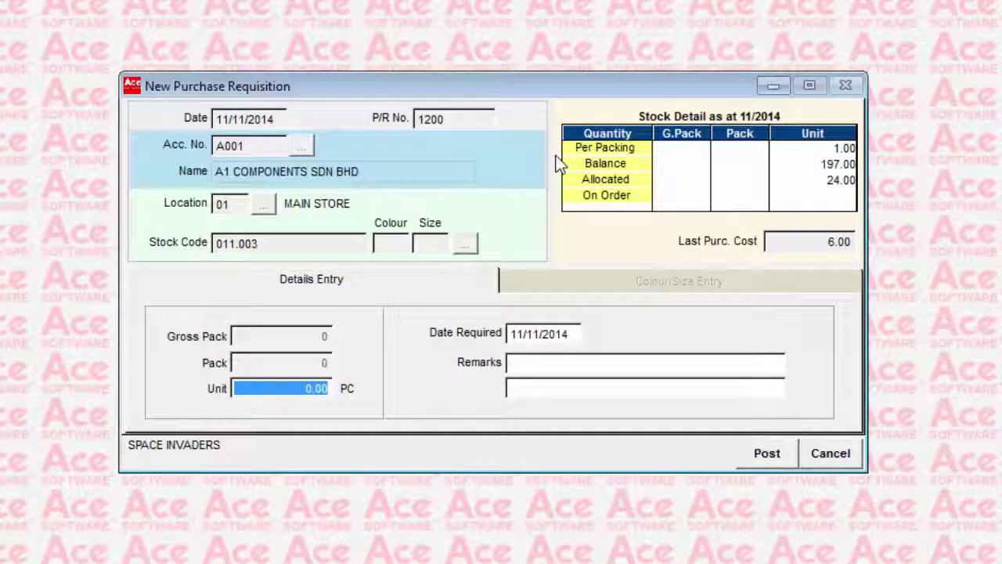
- Set the SPACE INVADERS quantity to 20 units with the remark REPLENISHMENT and post the requisition item
type("20")
key("Return")
key("Return")
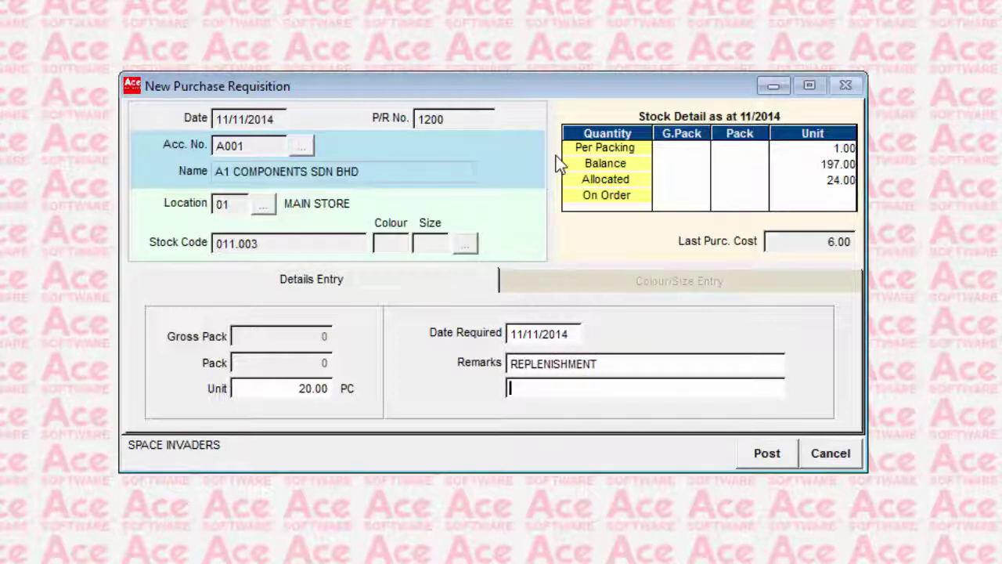
key("Return")
key("Return")
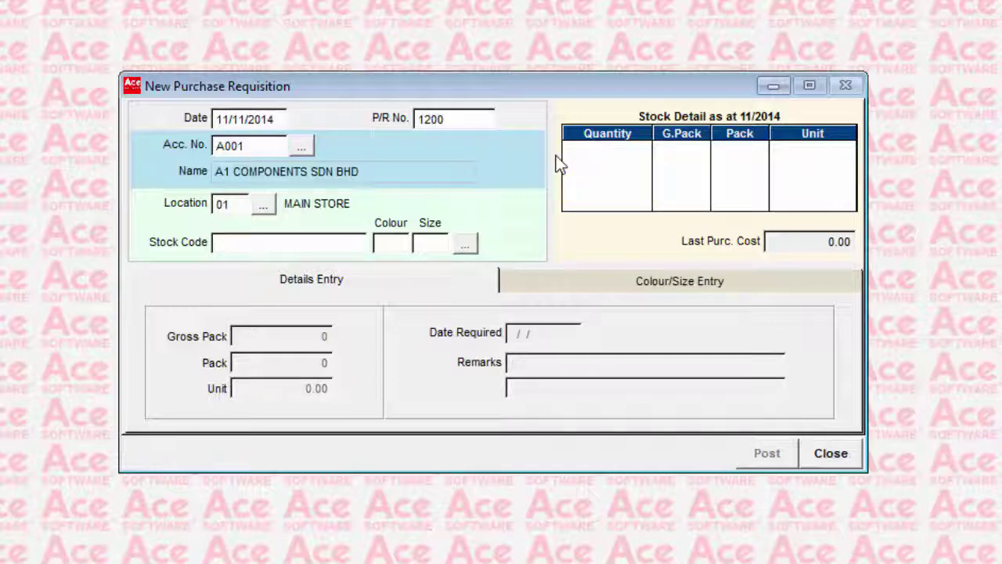
- Select stock code 012.002 (SLEEPLESS IN SEATTLE) as the second item of the same purchase requisition
left_click(465, 244)
key("Down")
key("Down")
key("Down")
key("Down")
key("Down")
key("Down")
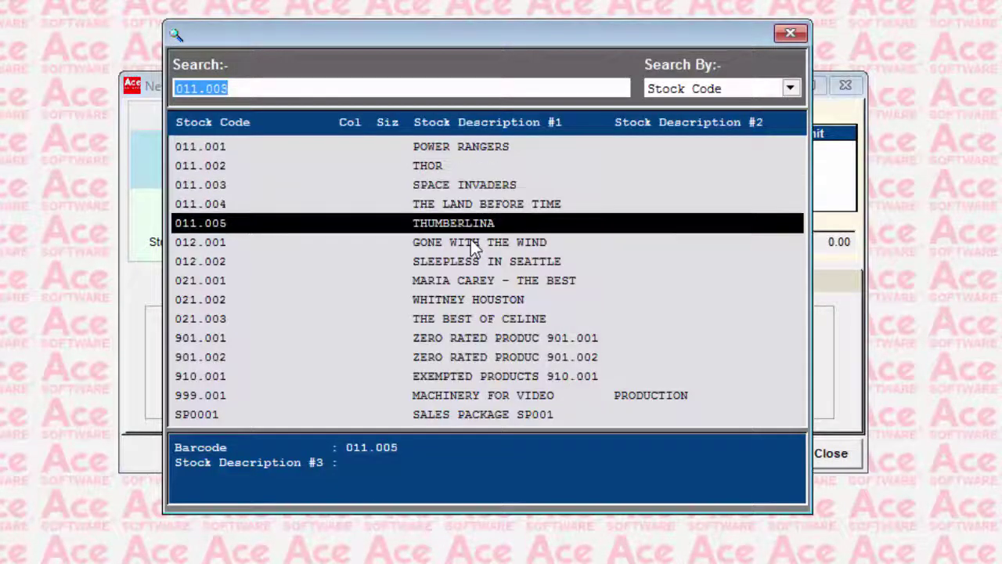
key("Return")
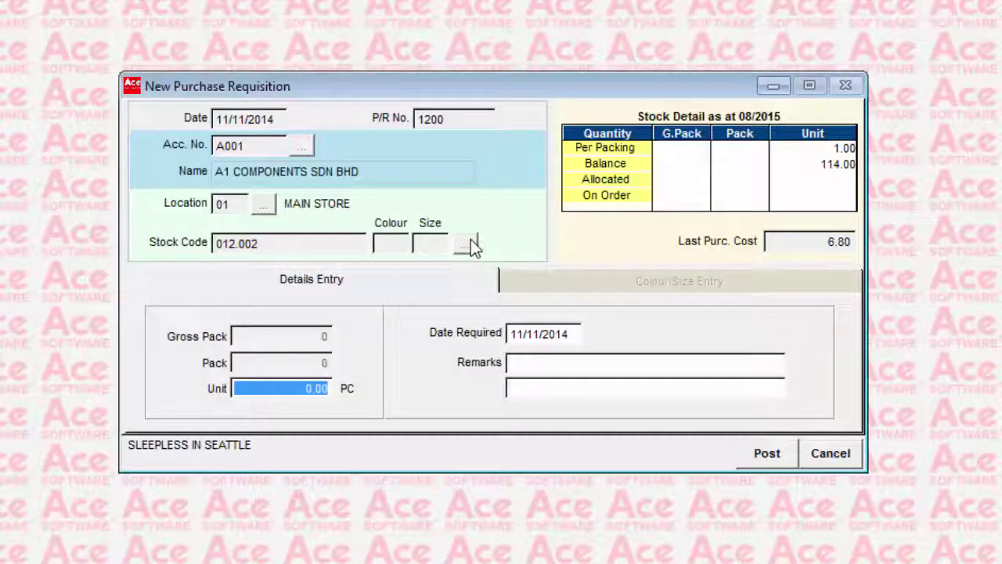
- Set the SLEEPLESS IN SEATTLE quantity to 24 units with the remark REPLENISHMENT and post the requisition item
type("24")
key("Return")
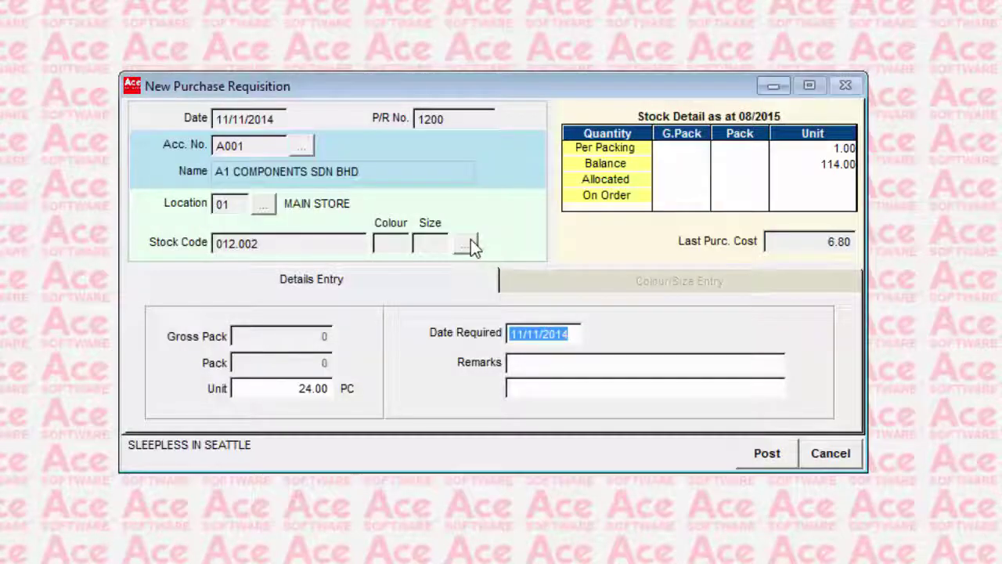
key("Return")
type("REPLENISHMENT")
key("Return")
key("Return")
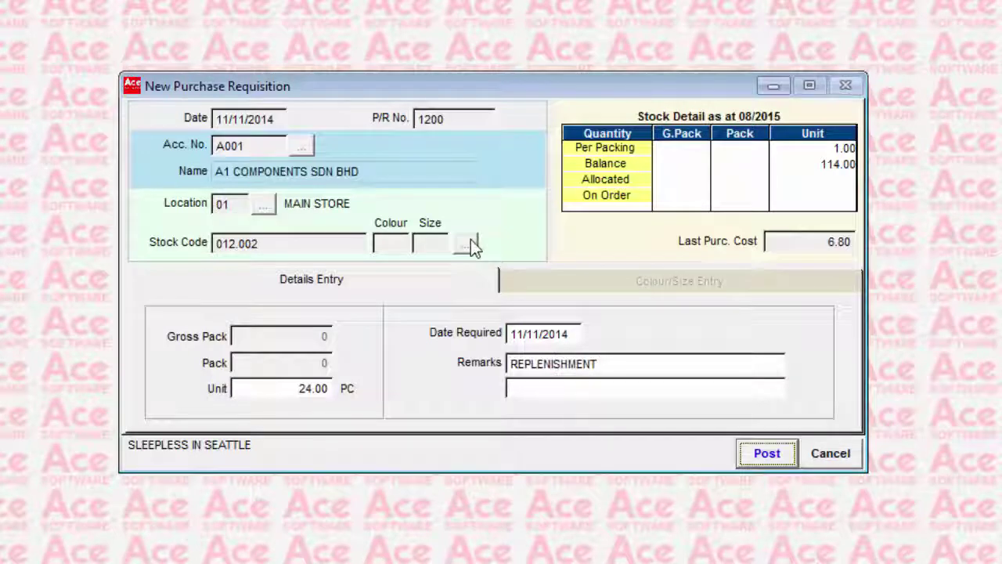
left_click(767, 454)
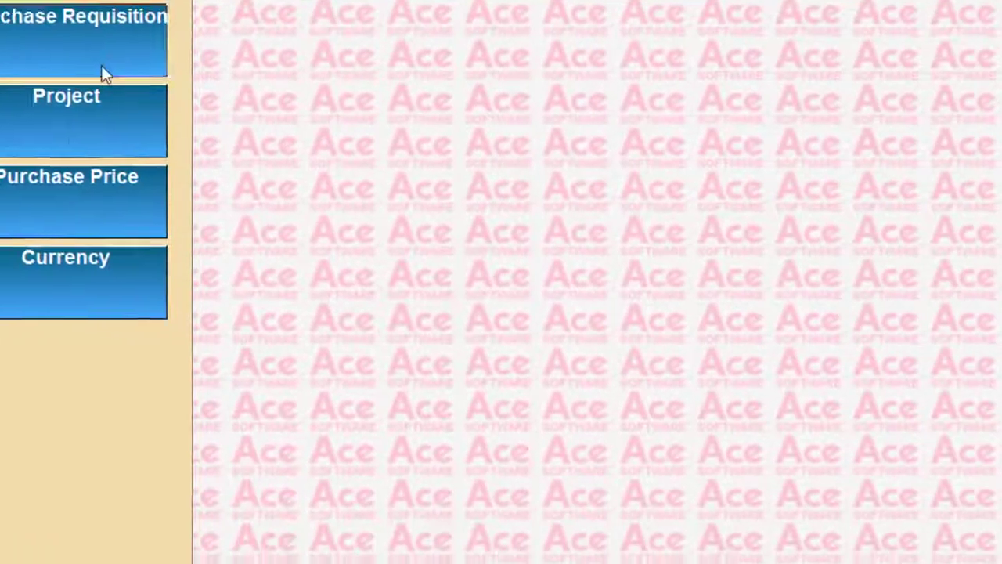
- Approve only the purchase requisition item for stock code 011.003 as at 11/11/2014 and post the approval
left_click(337, 160)
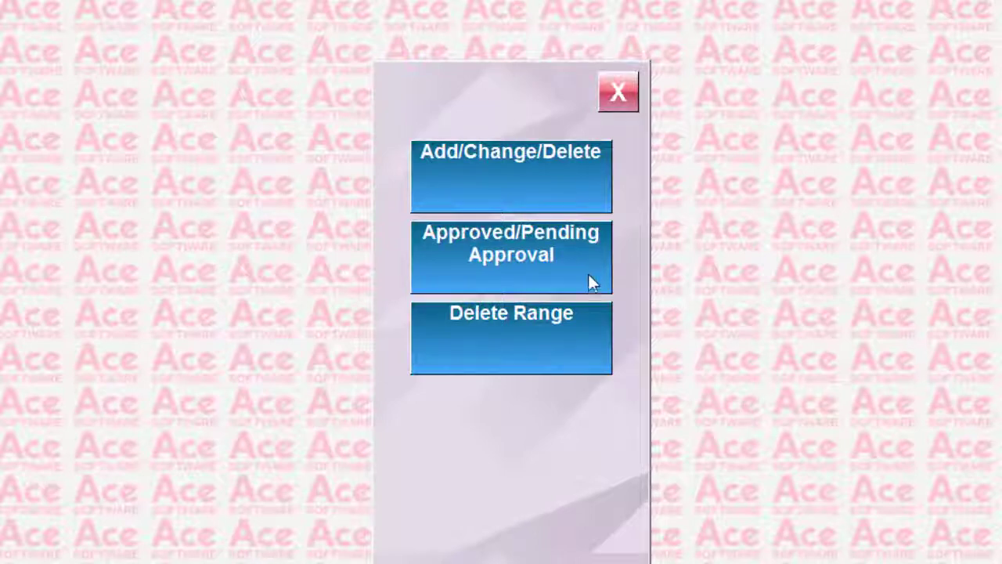
left_click(539, 287)
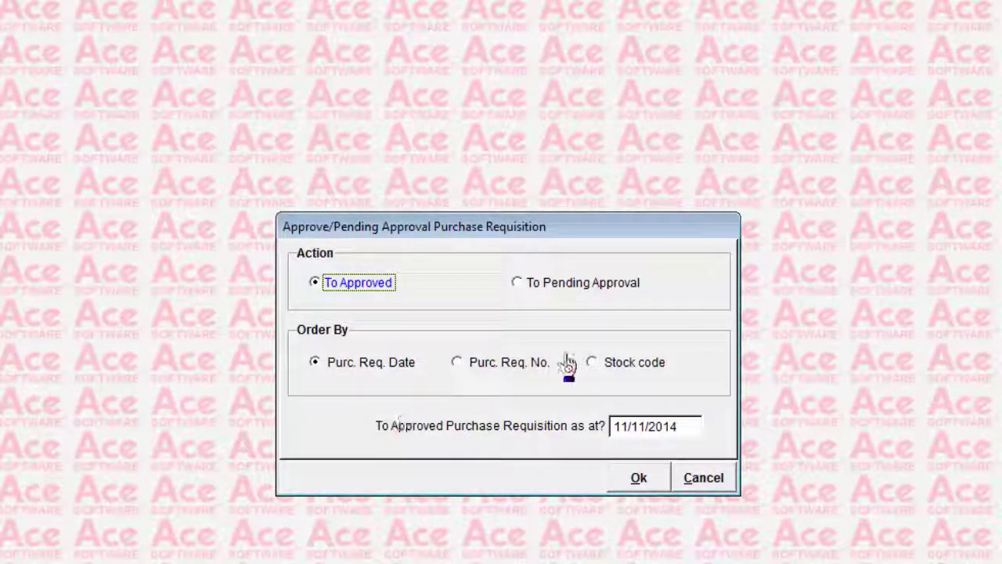
left_click(648, 480)
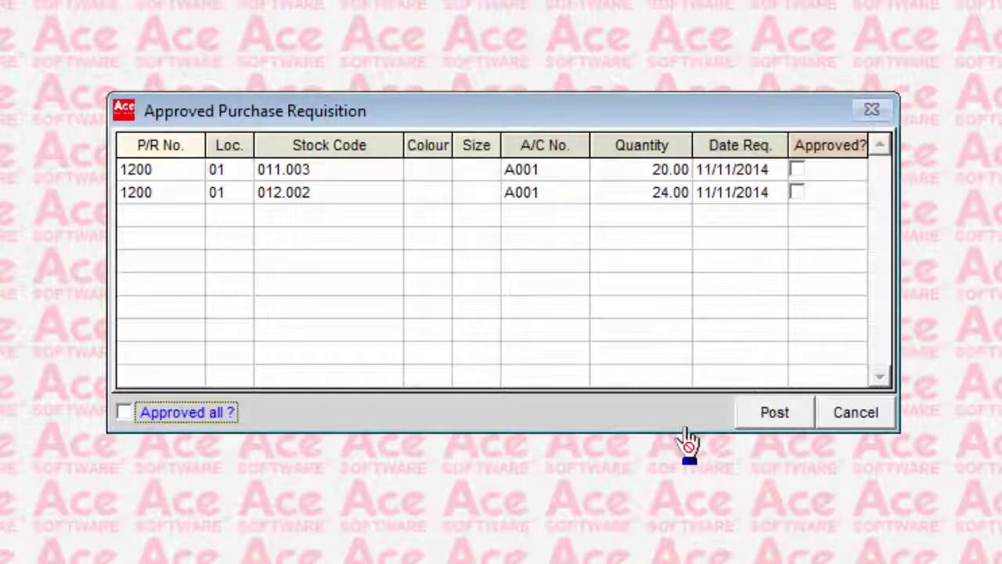
left_click(810, 177)
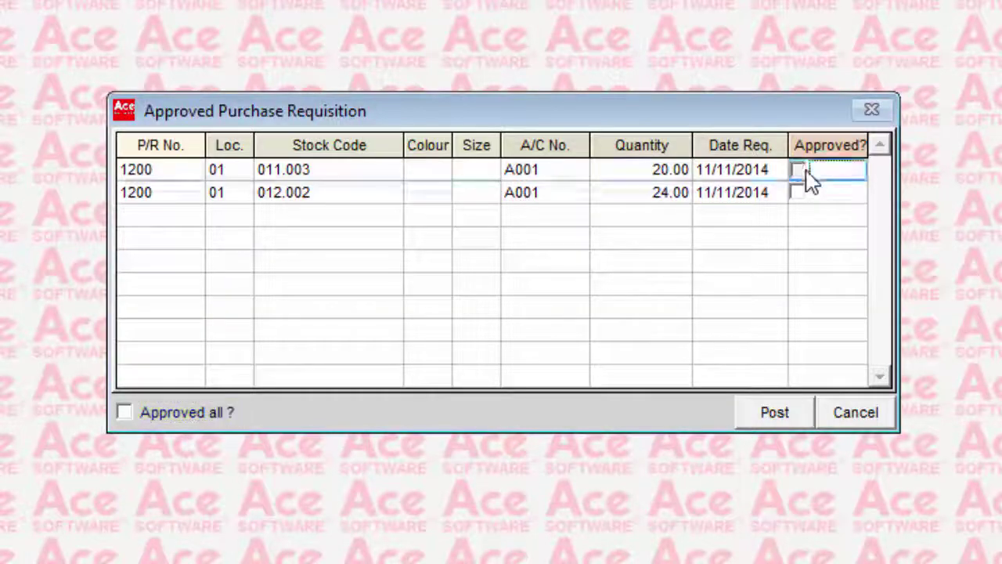
left_click(807, 172)
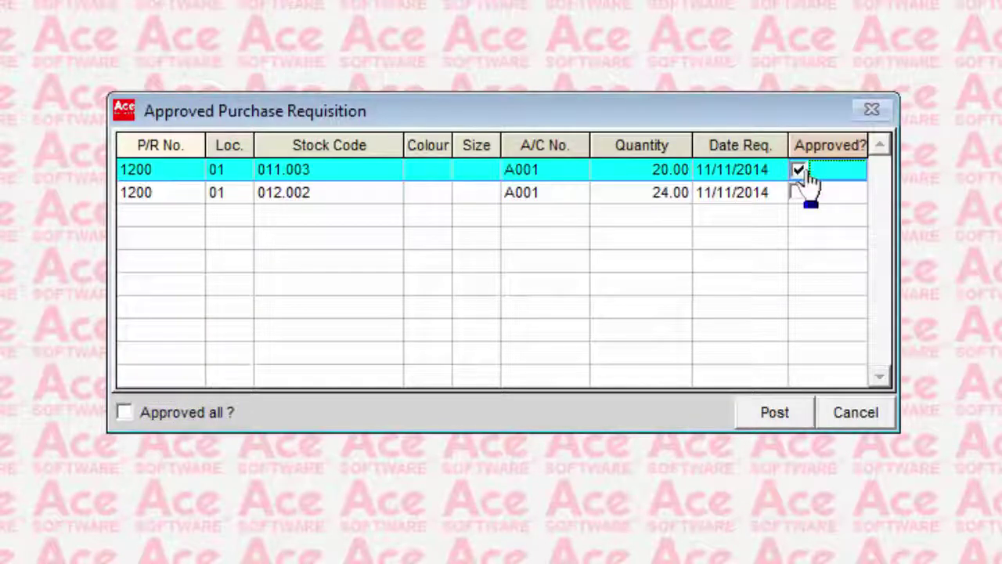
left_click(775, 415)
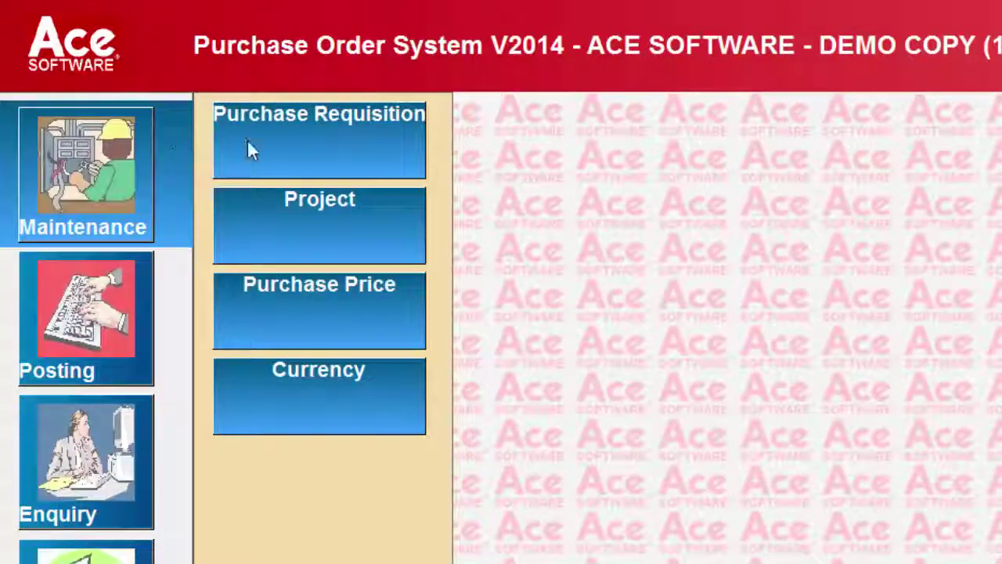
- Set up a purchase requisition deletion by range limited to supplier A1 COMPONENTS SDN BHD and location 01 (MAIN STORE)
left_click(249, 149)
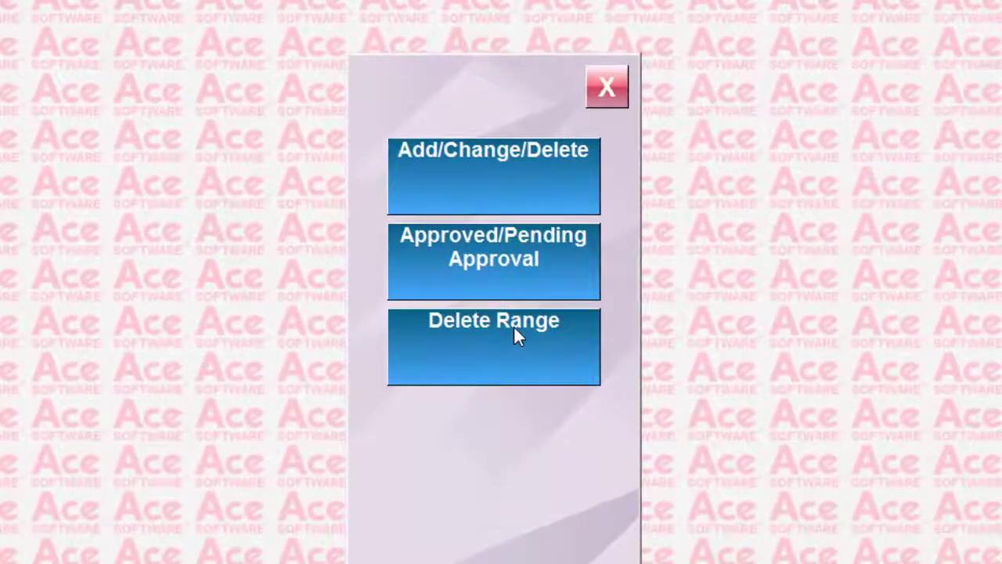
left_click(638, 382)
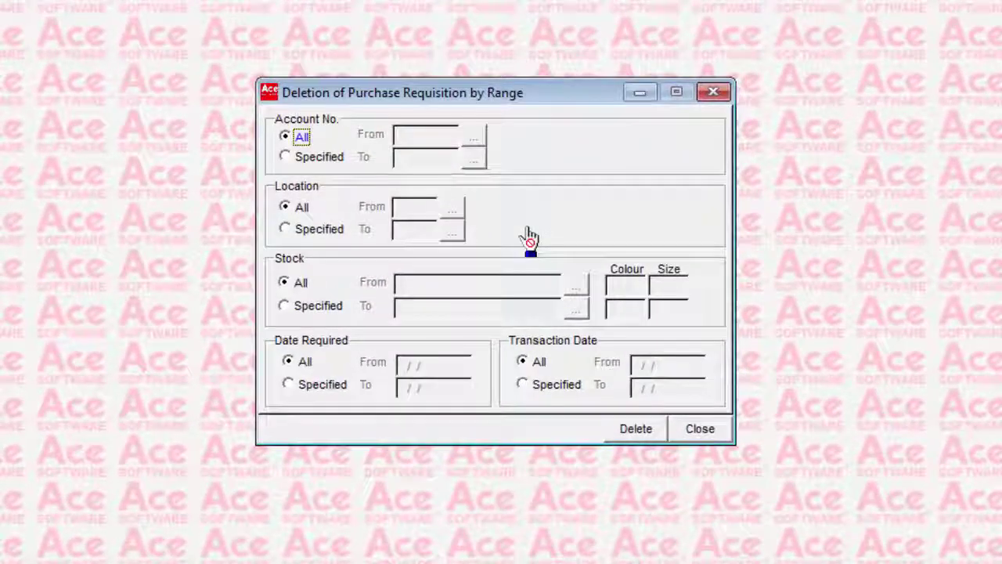
left_click(289, 156)
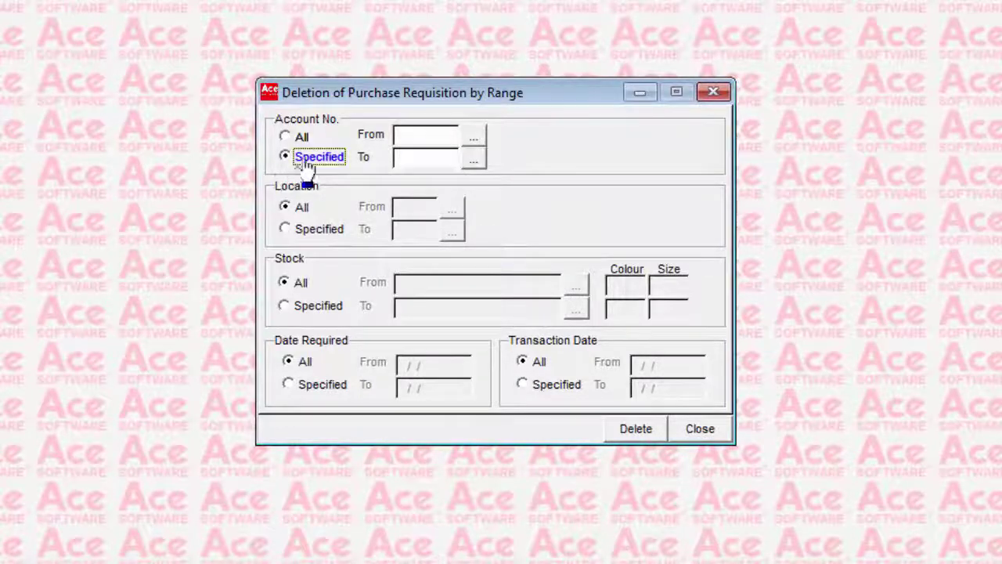
left_click(474, 137)
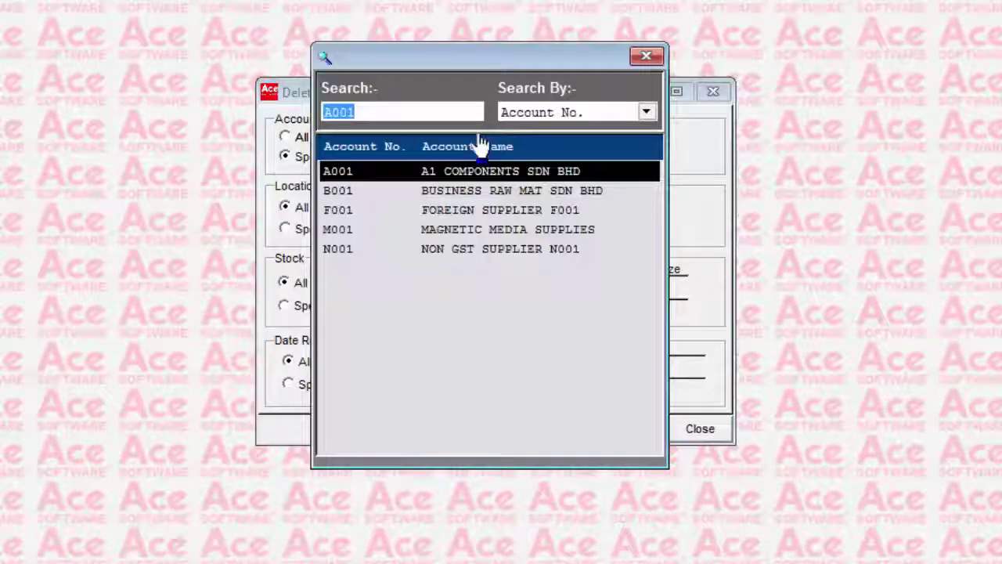
double_click(501, 174)
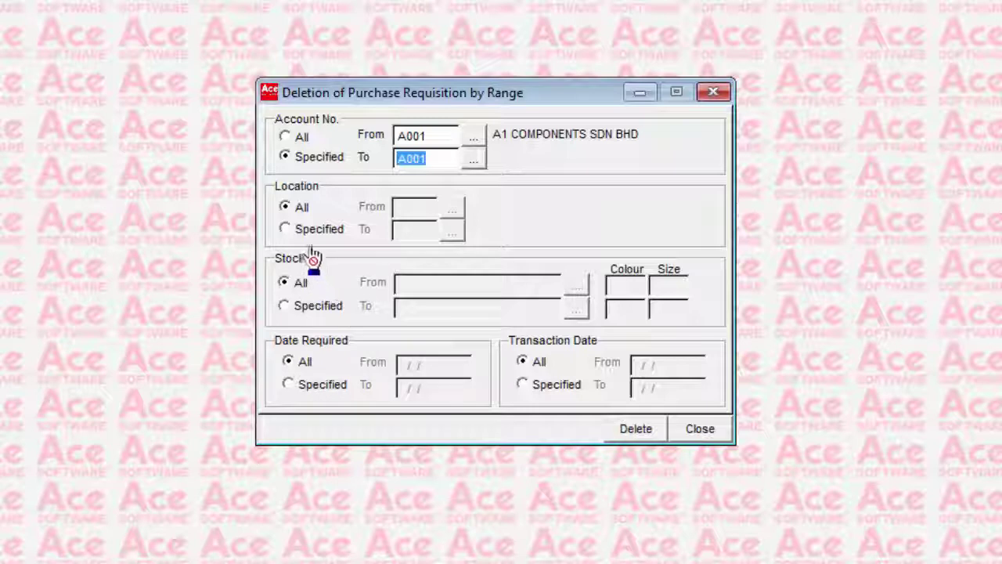
left_click(285, 229)
left_click(451, 212)
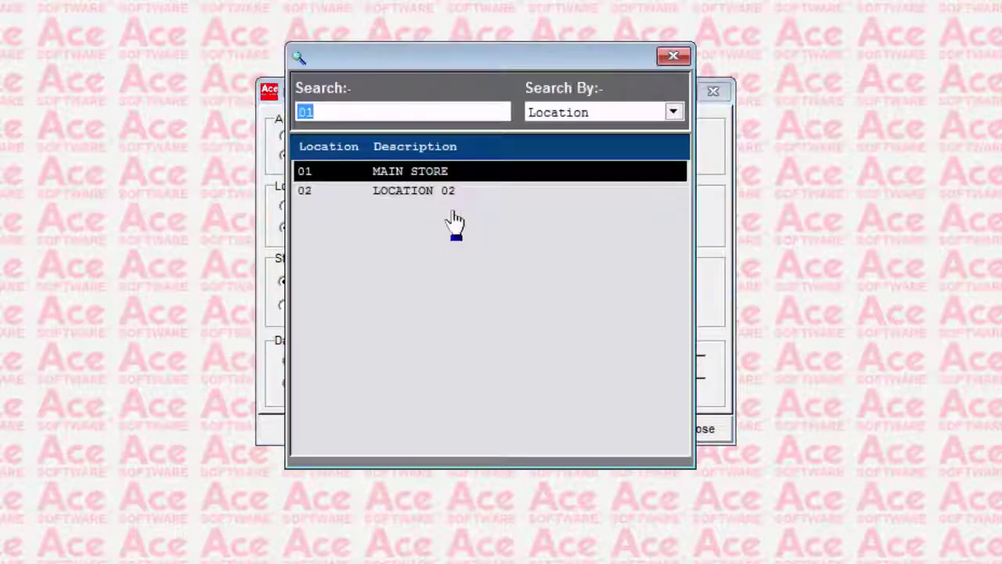
double_click(470, 171)
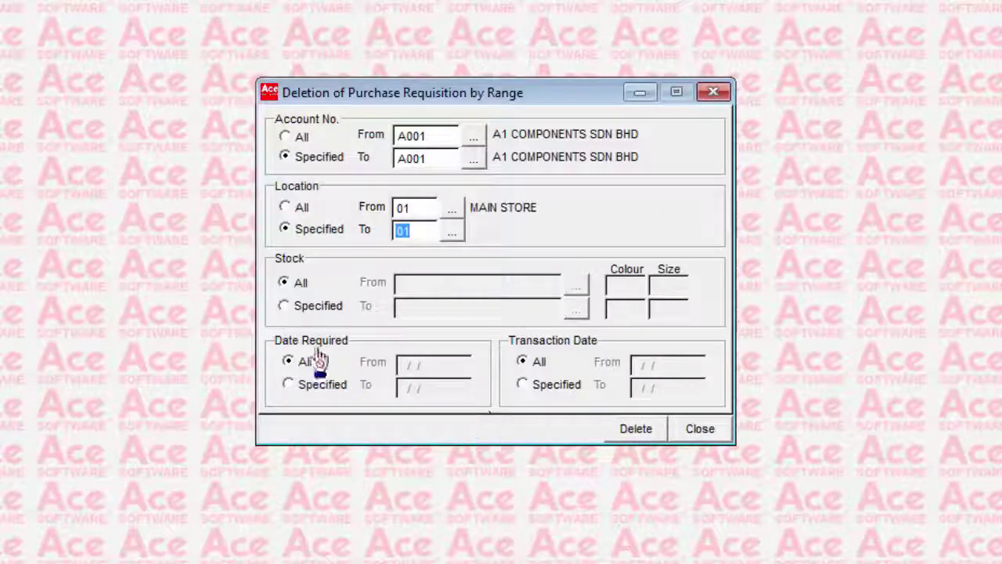
- Limit the deletion range to stock code 011.001 and required dates from 01/11/2014 to 11/11/2014
left_click(317, 307)
left_click(576, 285)
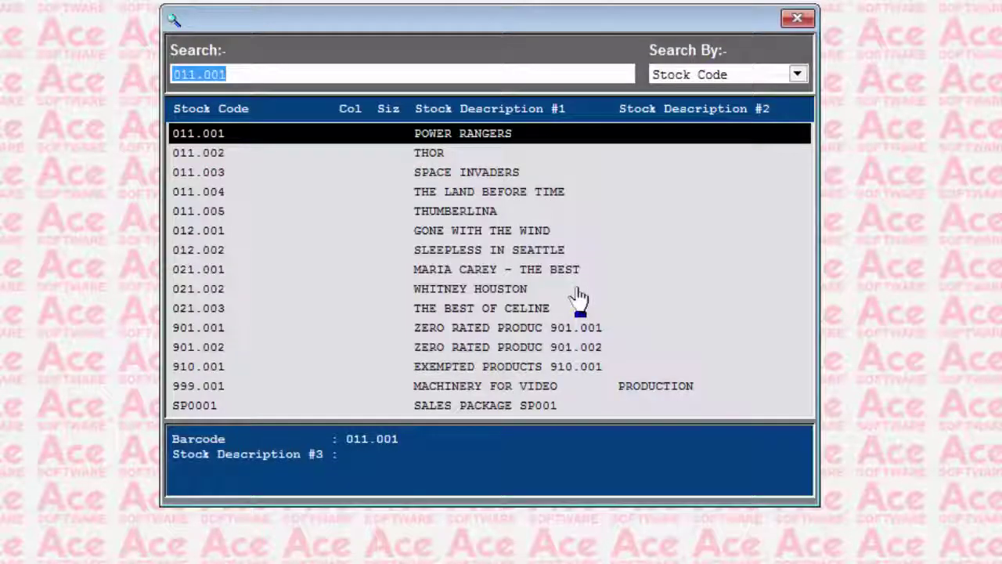
double_click(550, 145)
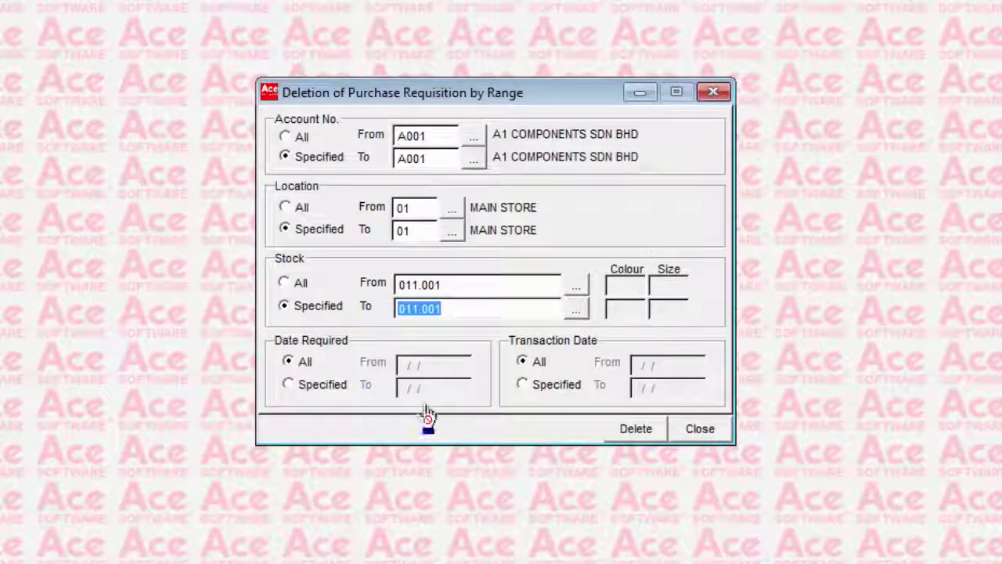
left_click(321, 385)
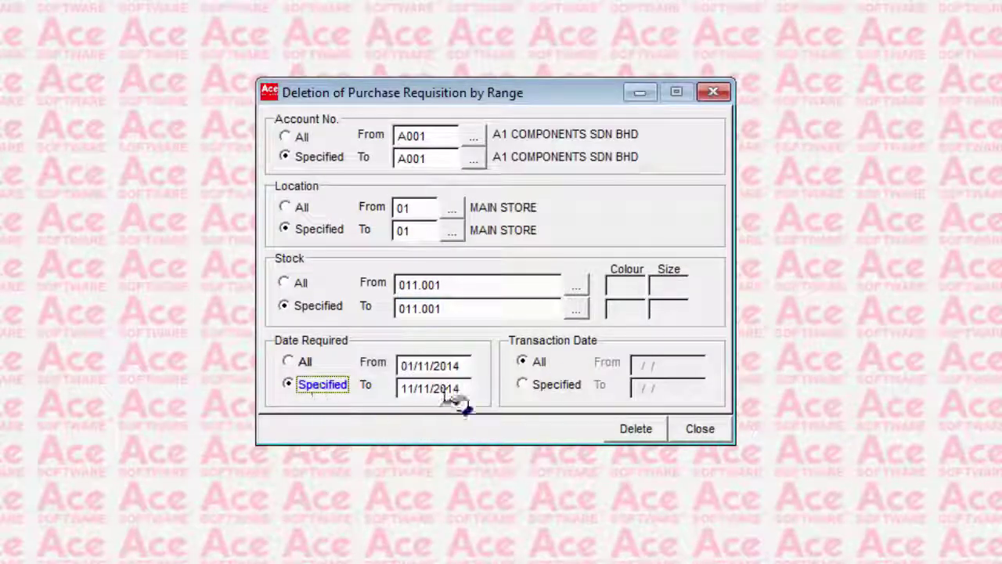
- Request deletion of the requisitions in the specified range, decline the confirmation, and close the range deletion form
left_click(636, 429)
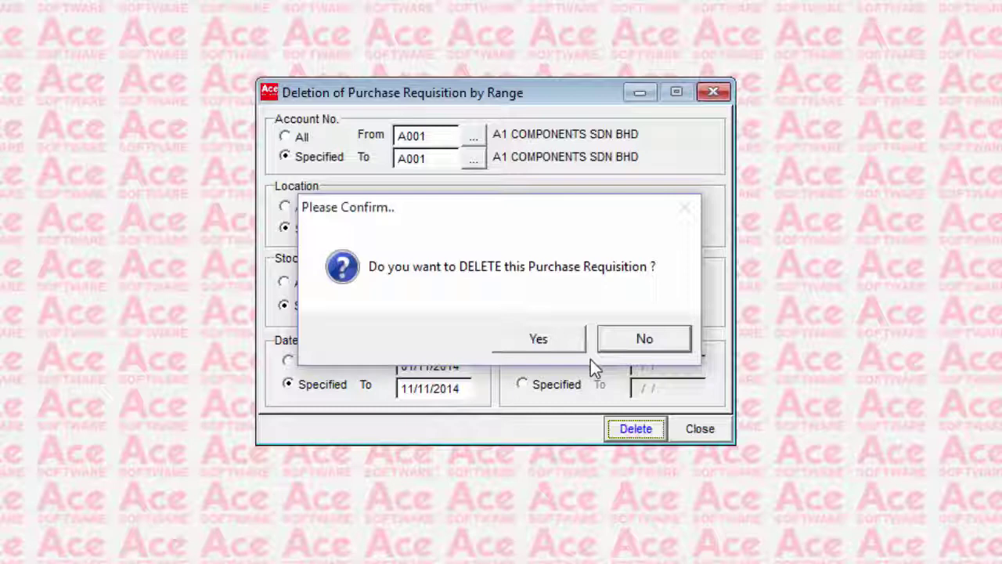
left_click(678, 343)
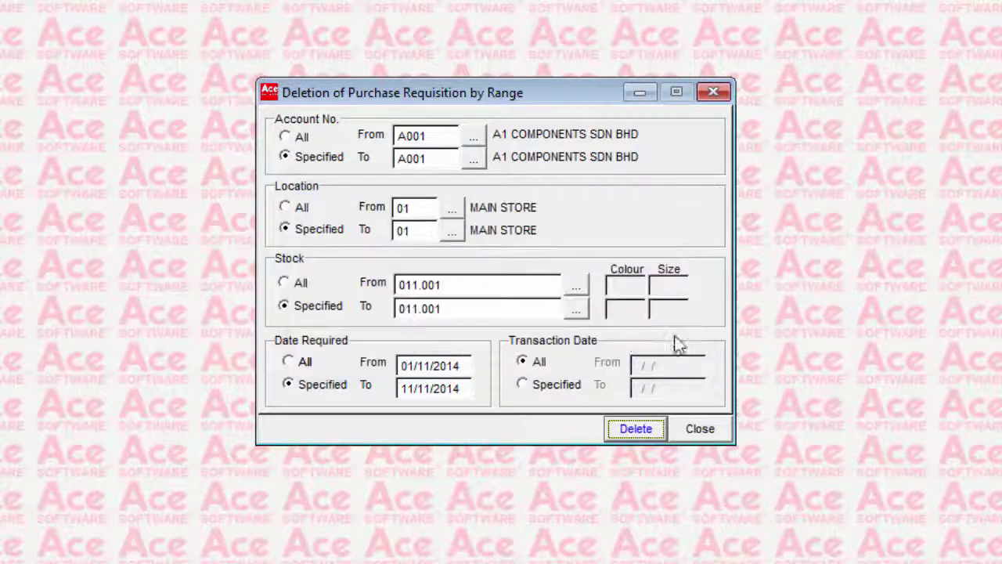
left_click(700, 428)
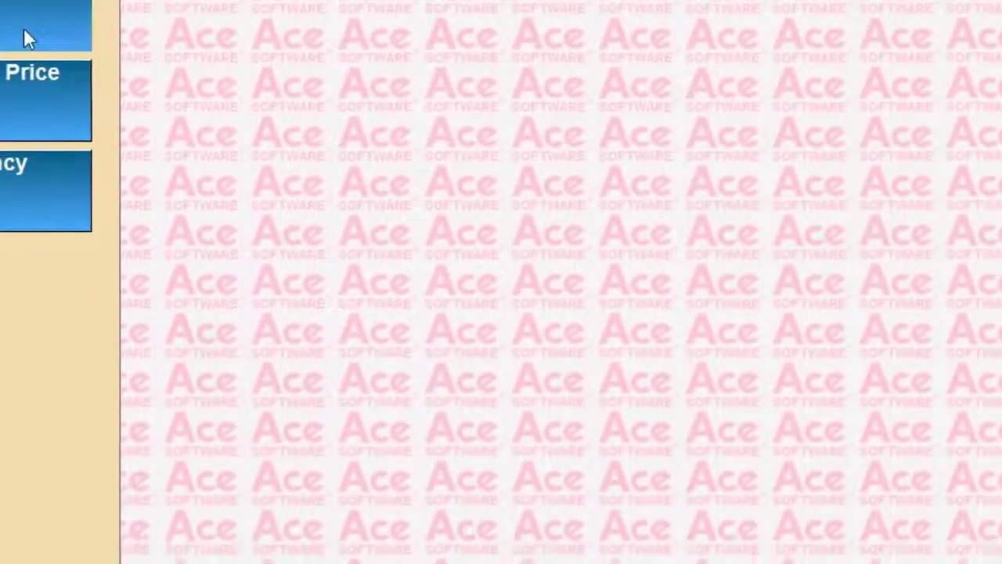
- View the record of project P1 in Project Maintenance and leave it without making changes
left_click(386, 270)
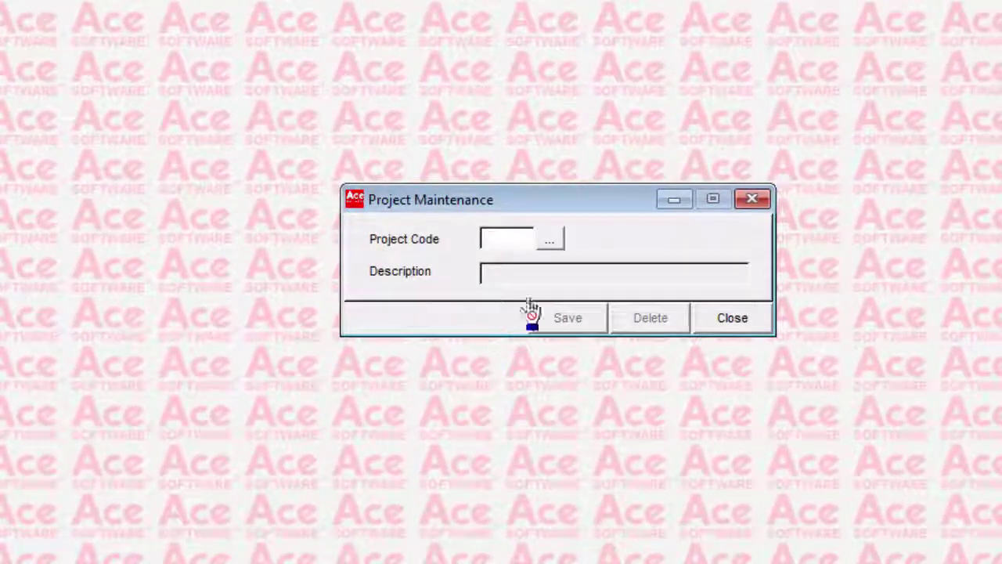
left_click(549, 240)
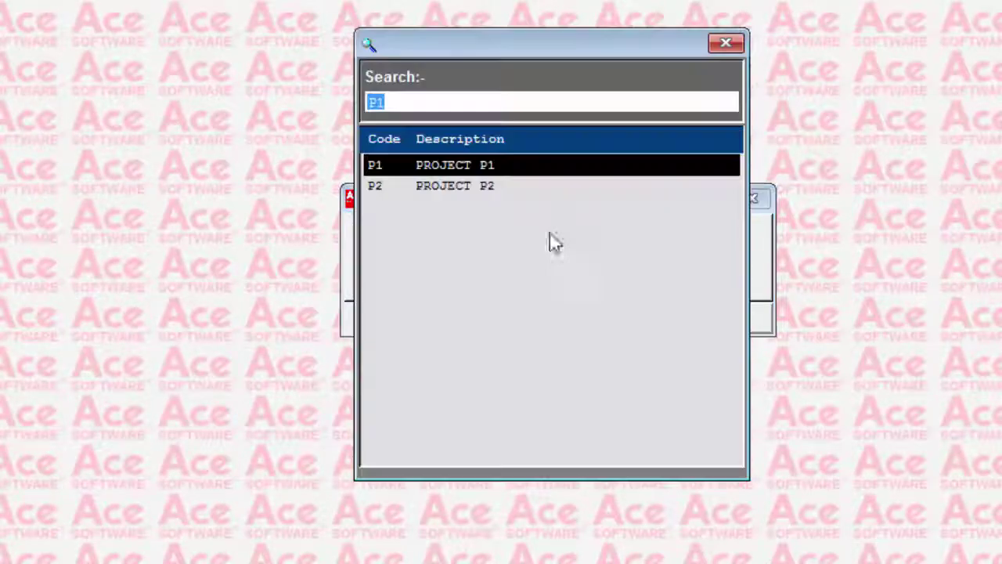
key("Return")
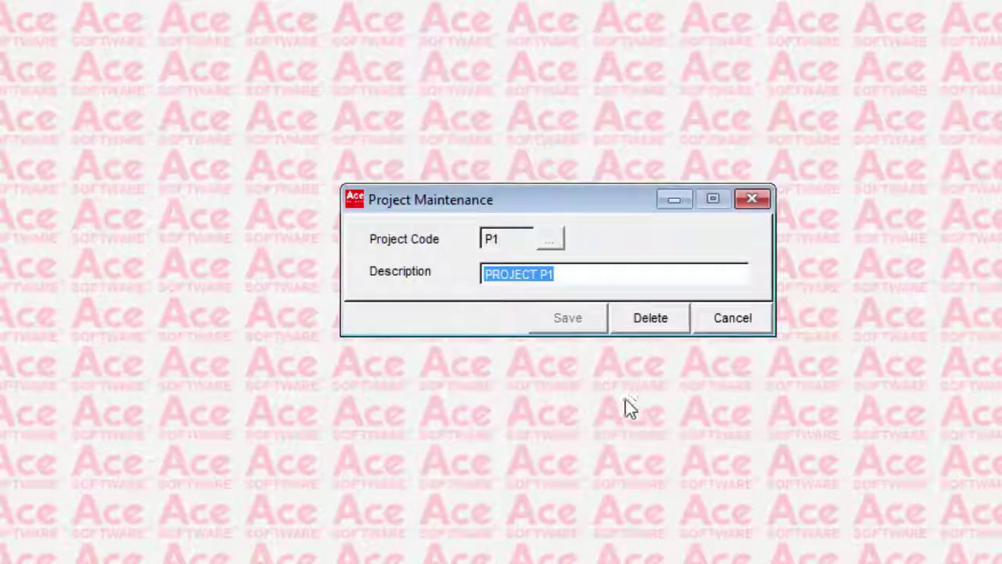
left_click(735, 329)
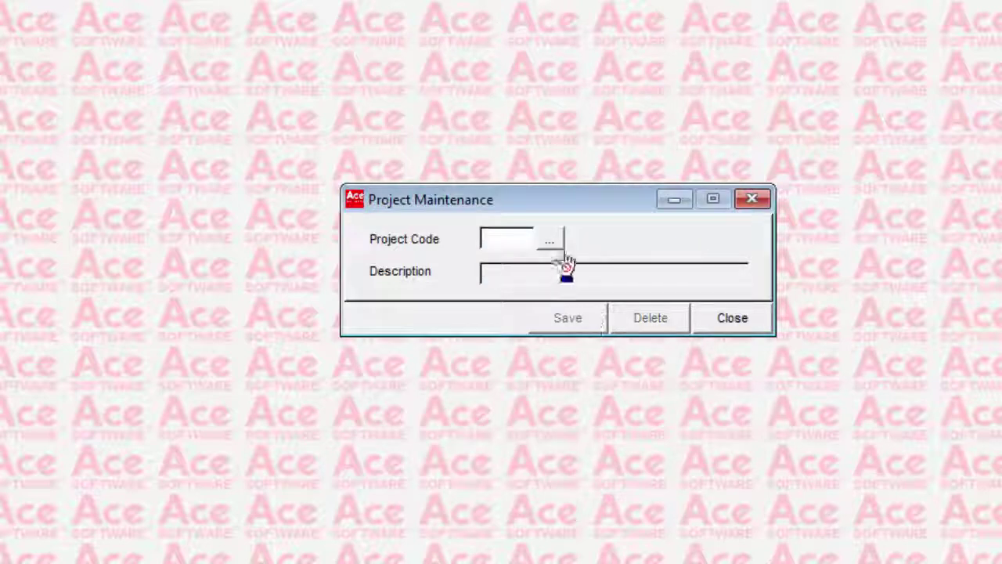
- View the record of project P2 and close Project Maintenance without making changes
left_click(550, 241)
double_click(463, 187)
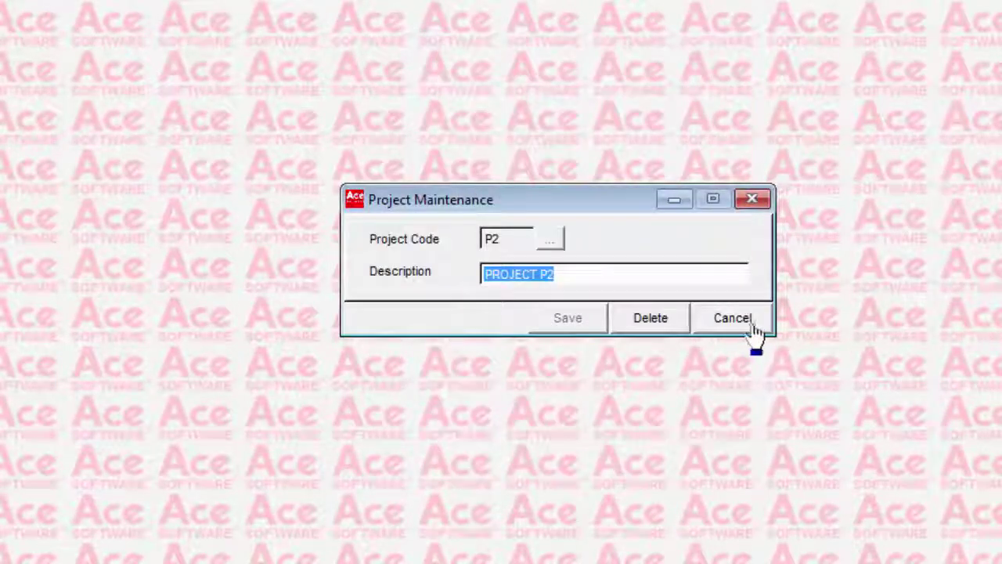
left_click(726, 327)
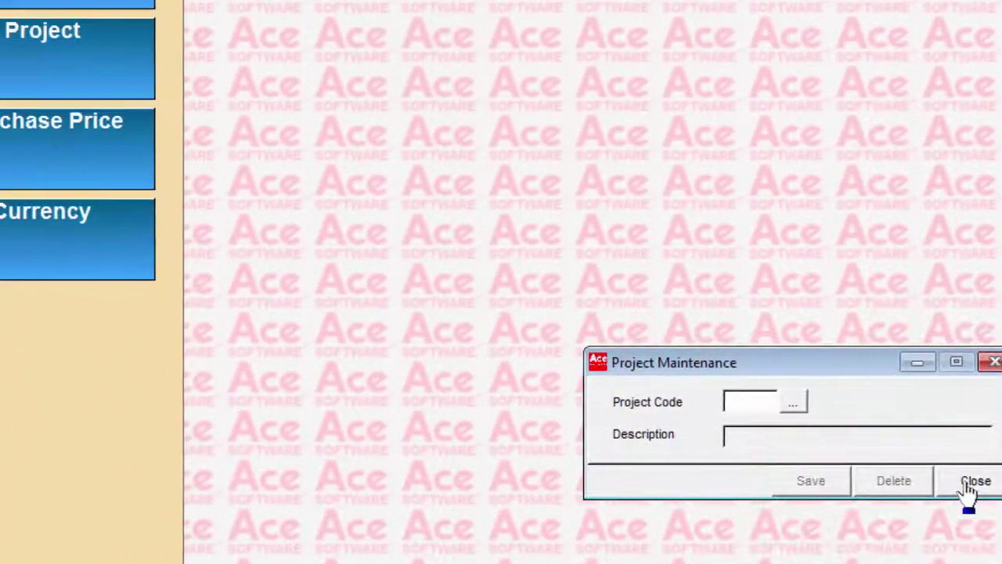
left_click(723, 322)
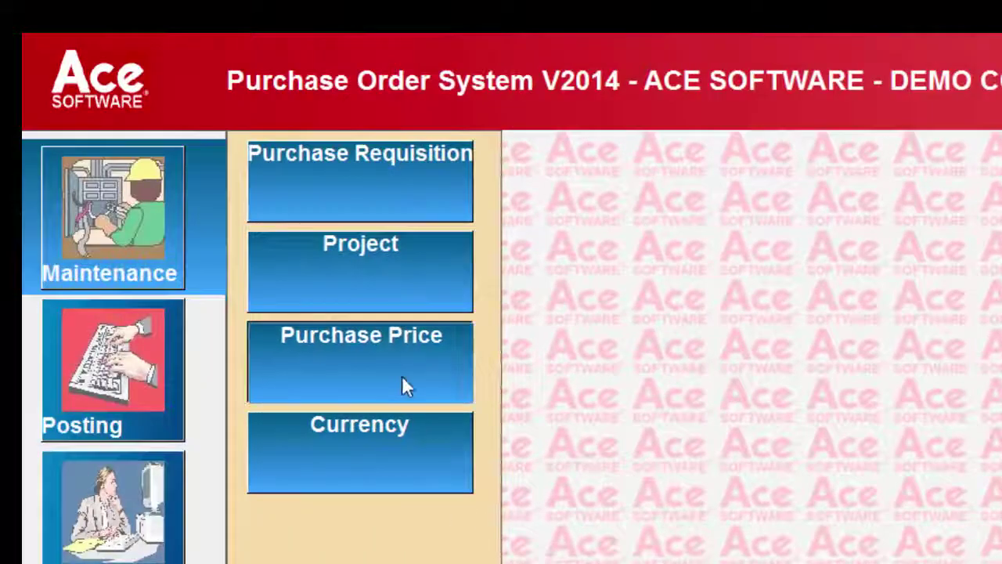
- View the November 2014 purchase prices of stock 011.001 at location 01 from A1 COMPONENTS SDN BHD, and leave the record unchanged
left_click(401, 377)
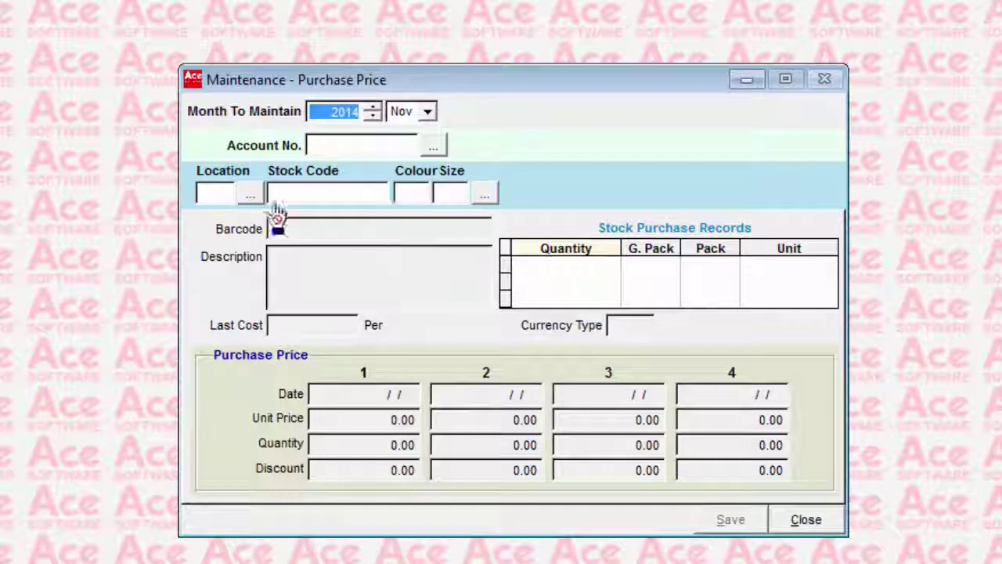
left_click(251, 194)
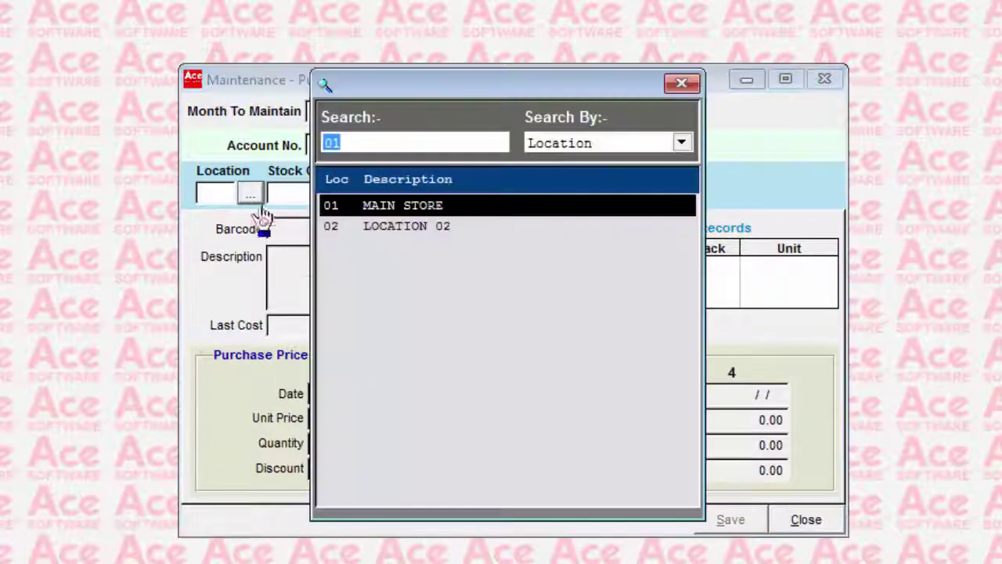
double_click(376, 206)
left_click(493, 201)
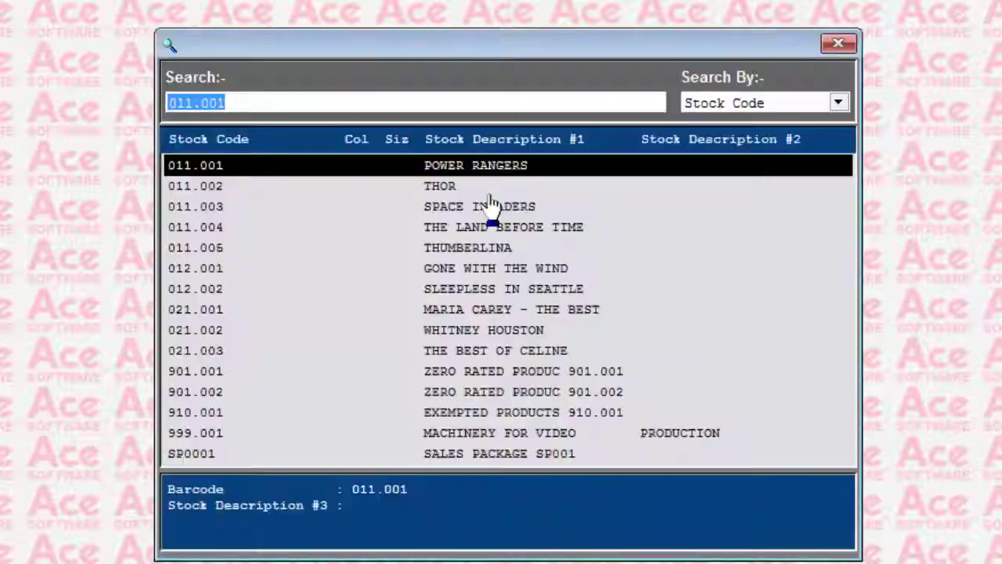
double_click(492, 165)
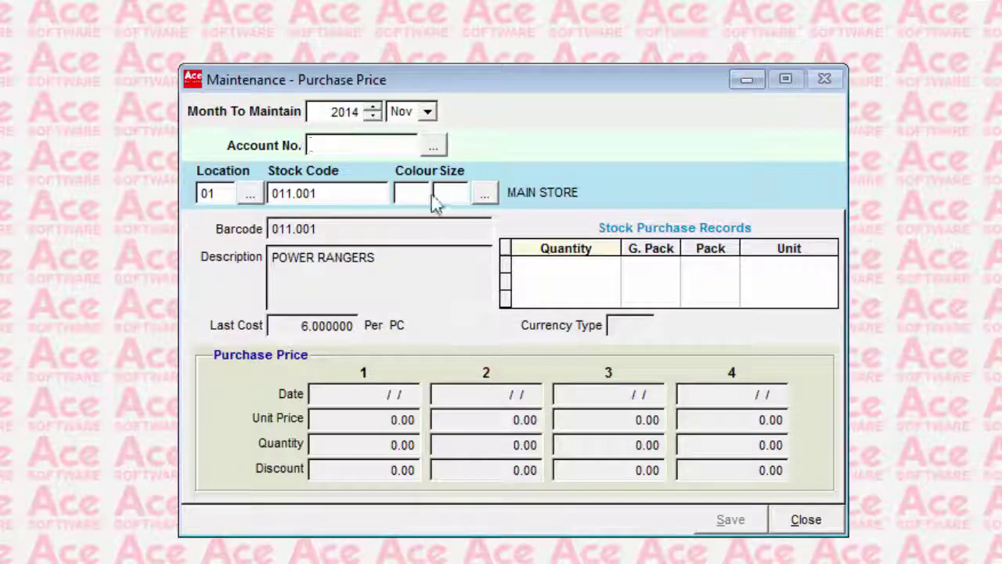
left_click(433, 147)
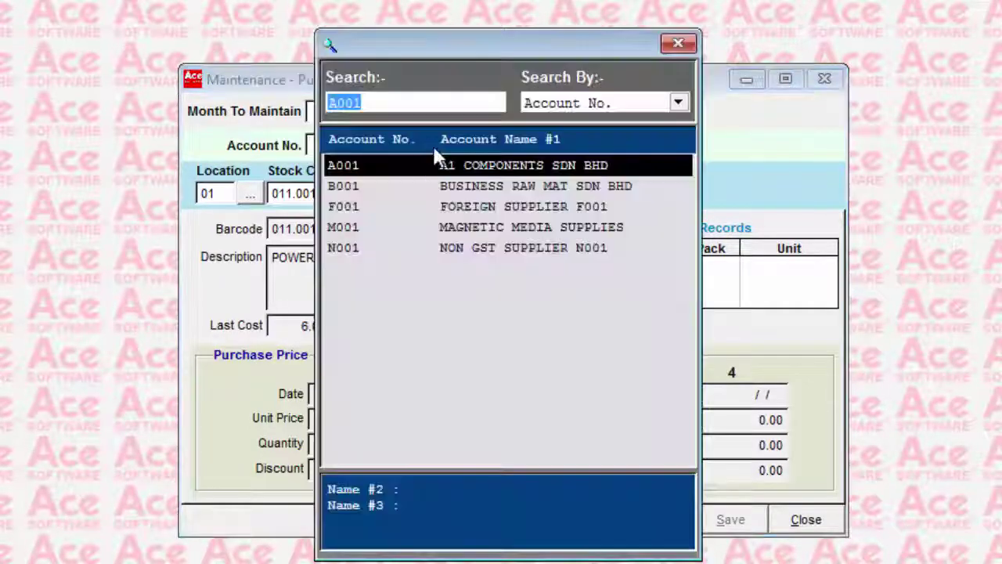
double_click(501, 166)
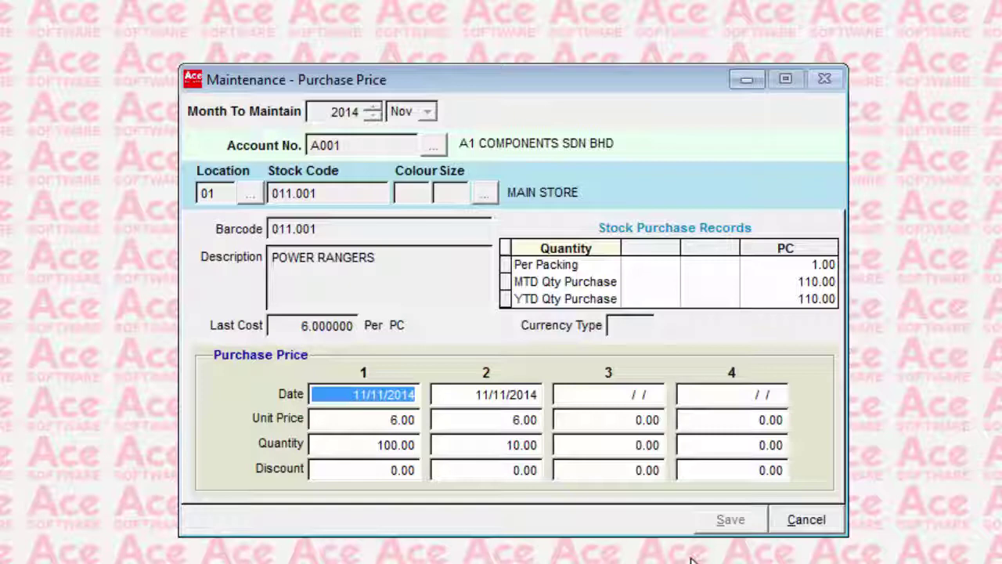
left_click(807, 535)
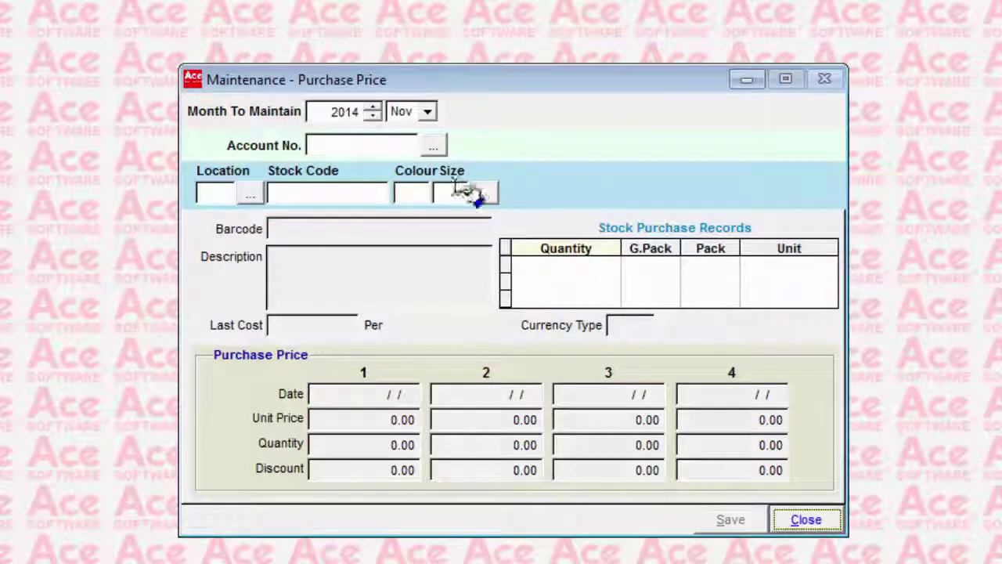
- View the purchase price record of stock 011.001 for supplier BUSINESS RAW MAT SDN BHD and close Purchase Price maintenance
left_click(435, 147)
left_click(487, 188)
double_click(487, 188)
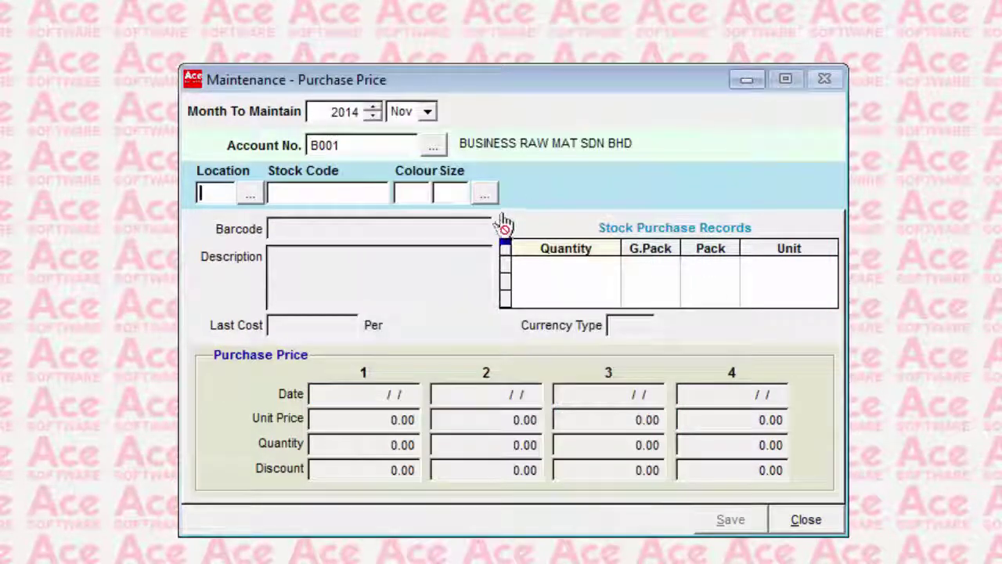
left_click(484, 192)
double_click(481, 174)
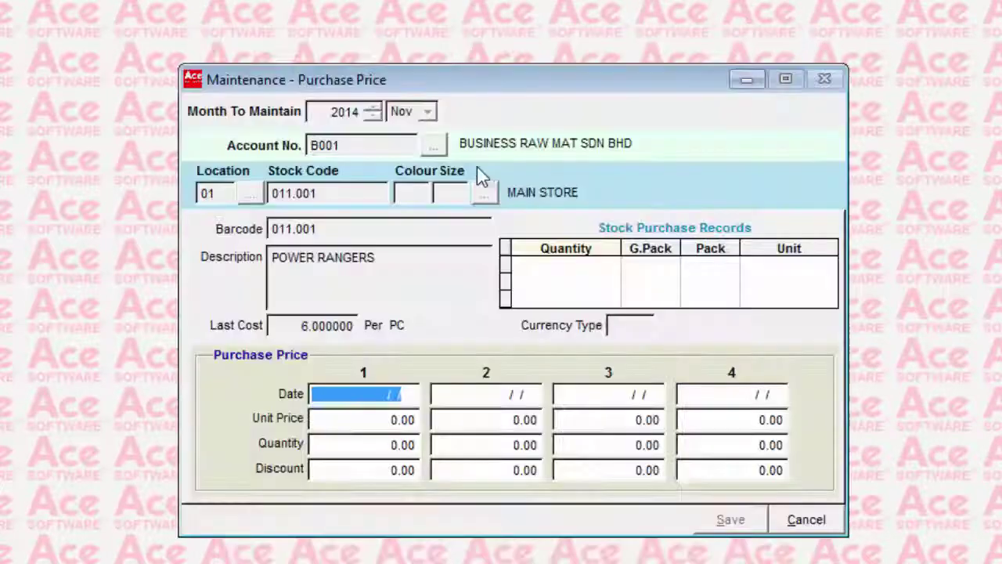
left_click(806, 520)
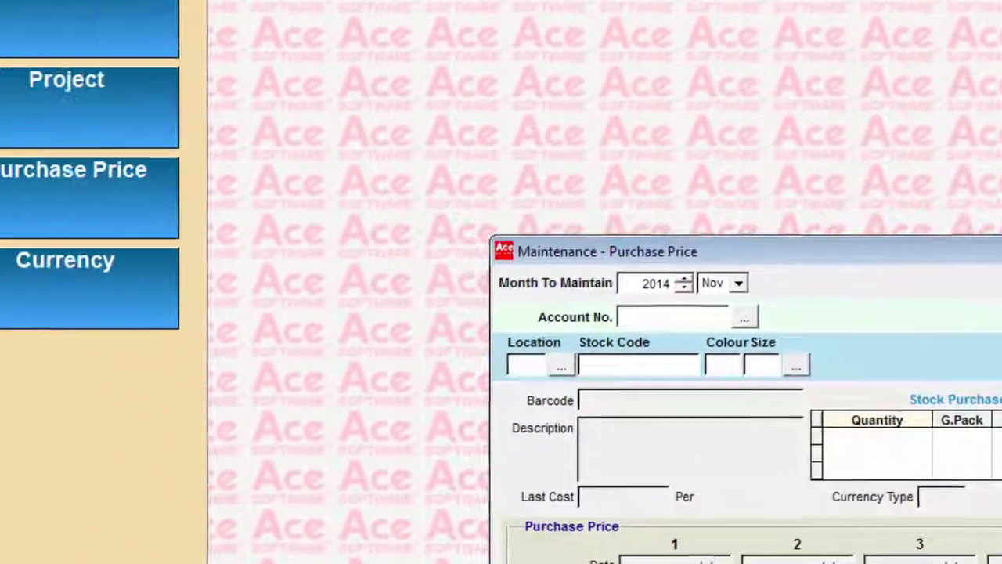
left_click(806, 520)
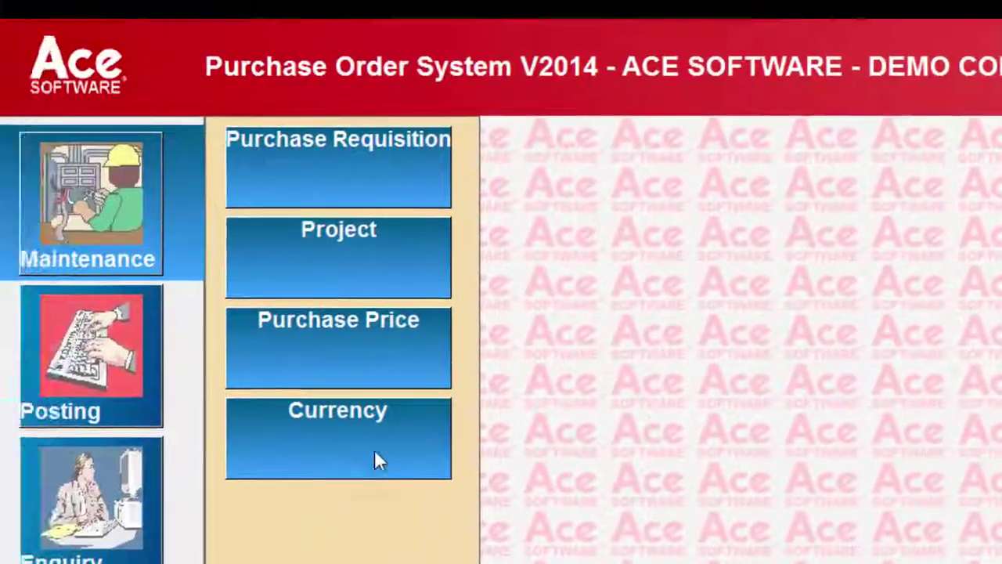
- View the SIN and USD exchange records in Currency Maintenance and close it without making changes
left_click(375, 454)
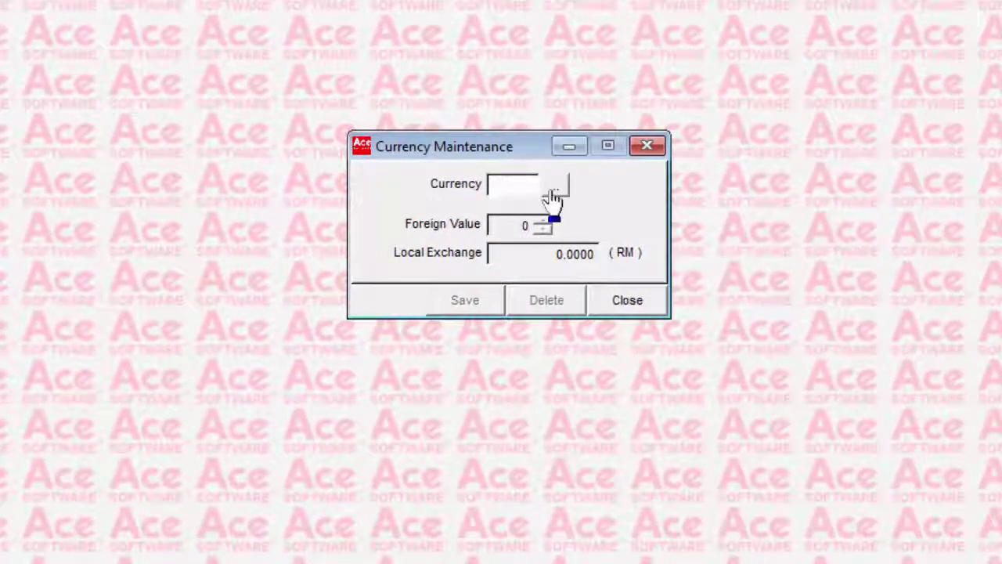
left_click(552, 192)
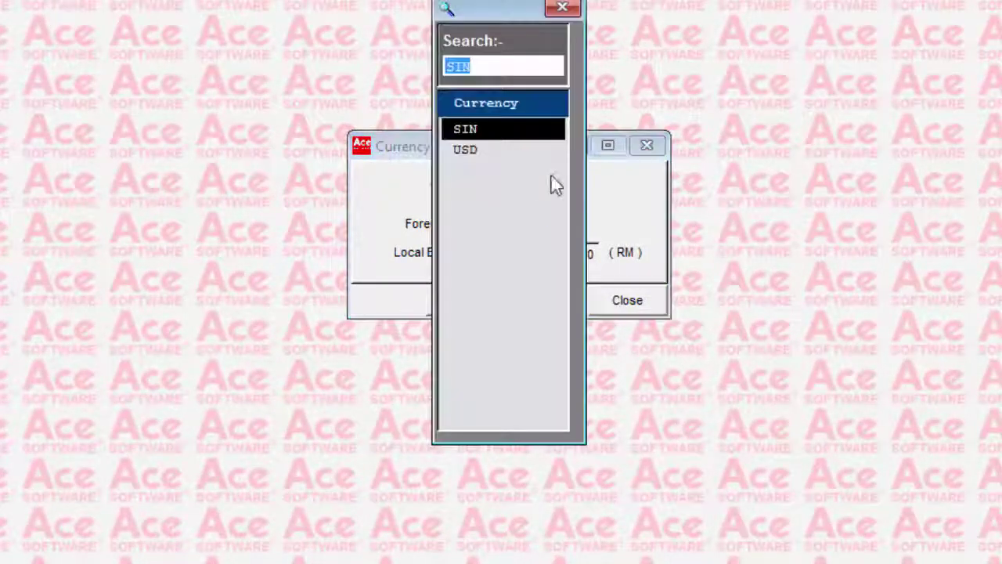
double_click(543, 131)
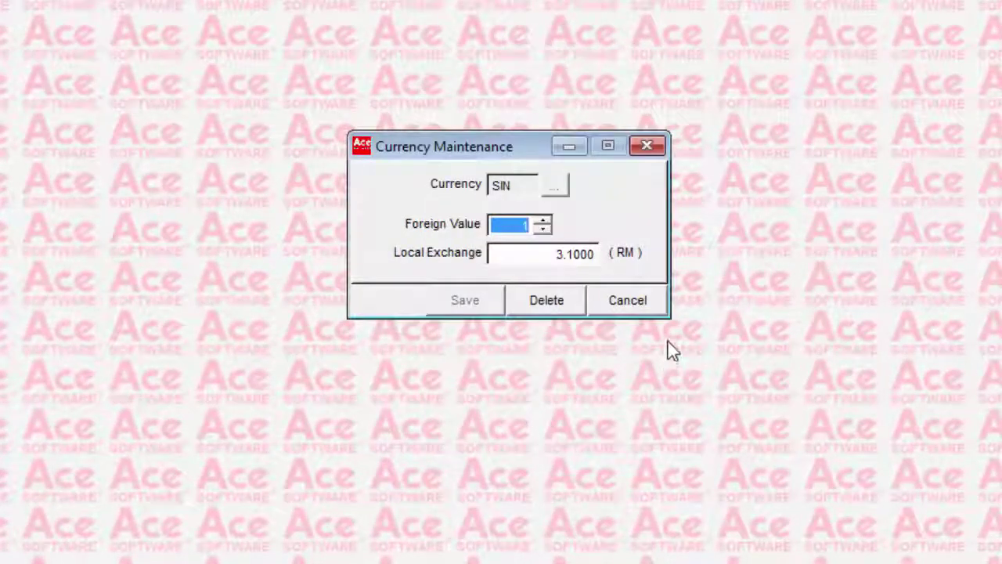
left_click(614, 300)
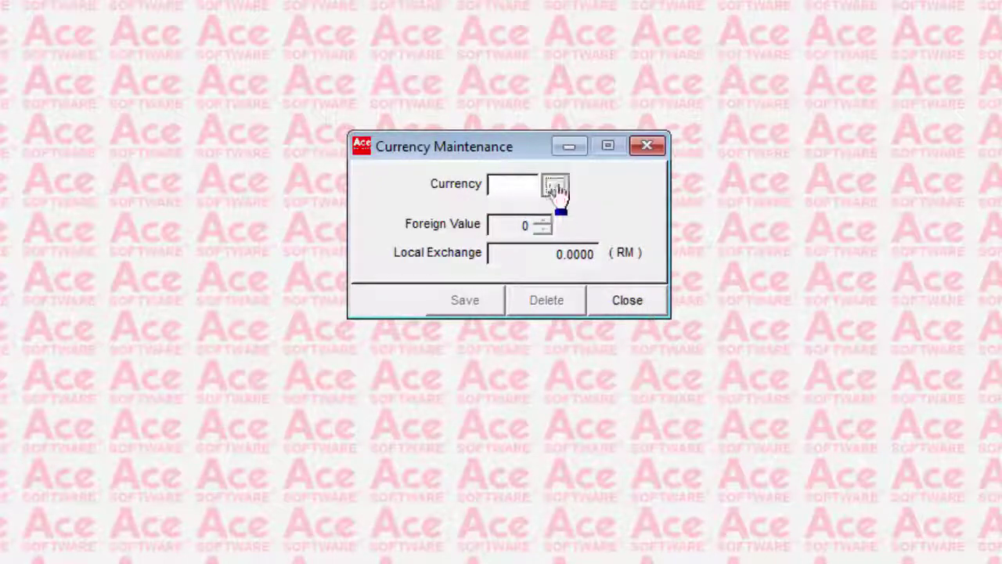
left_click(555, 189)
double_click(462, 150)
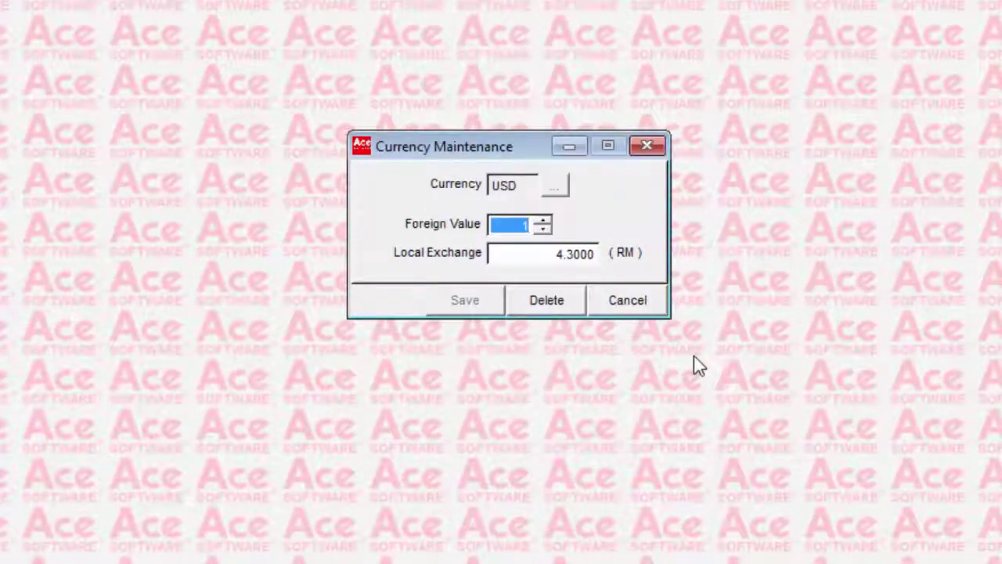
left_click(636, 307)
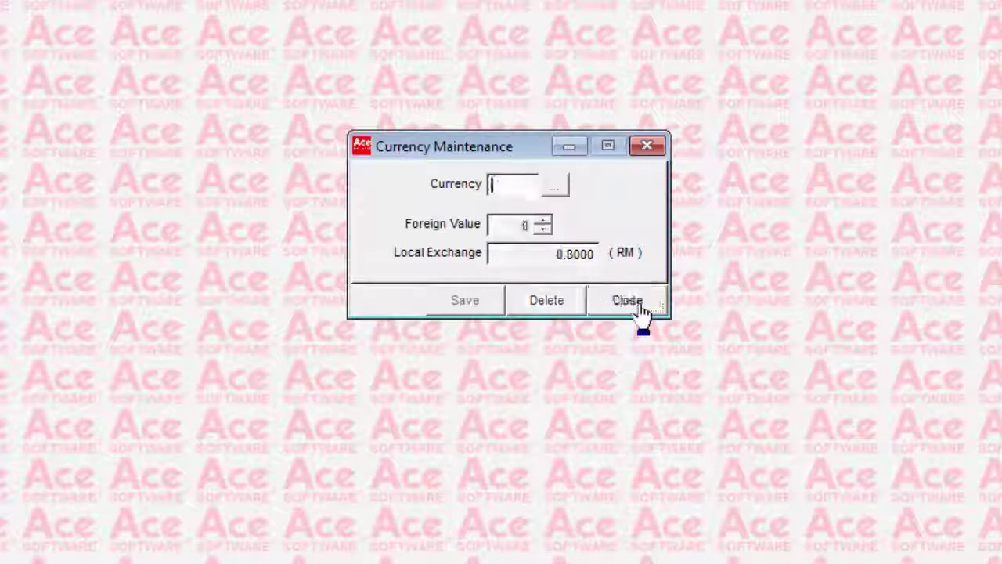
left_click(638, 309)
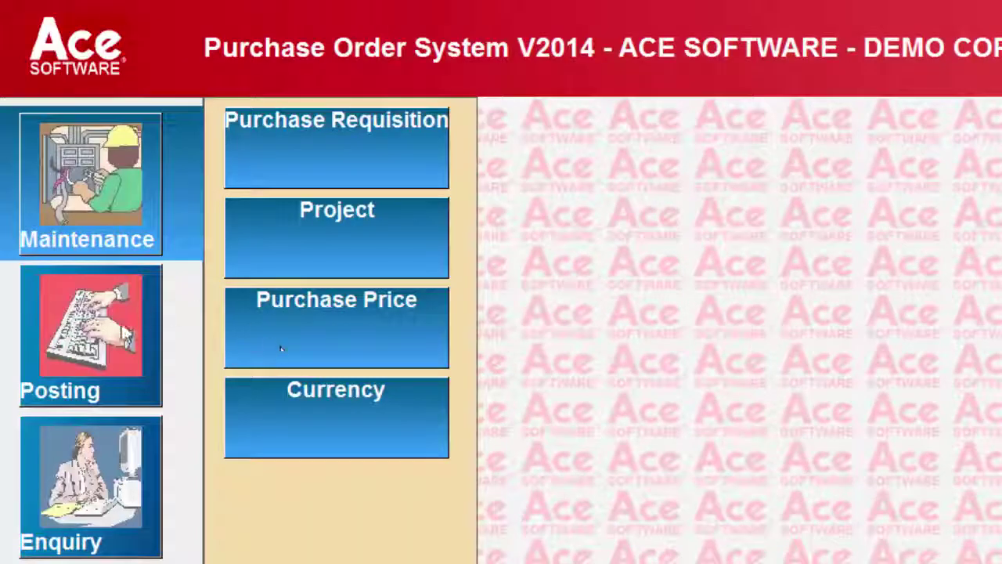
- Start adding a new purchase order in Posting, leaving the purchase order number prefix blank
left_click(123, 332)
left_click(398, 154)
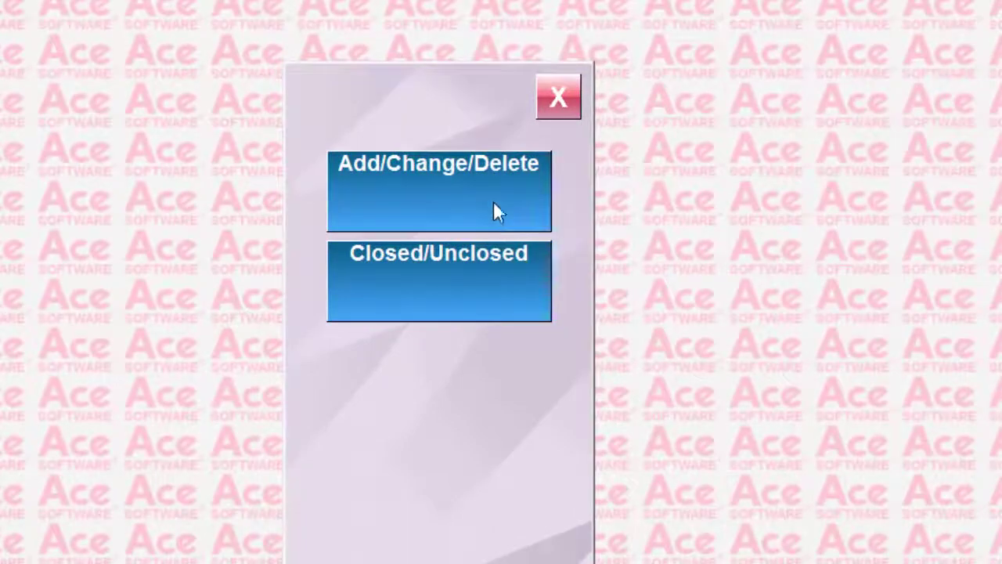
left_click(627, 254)
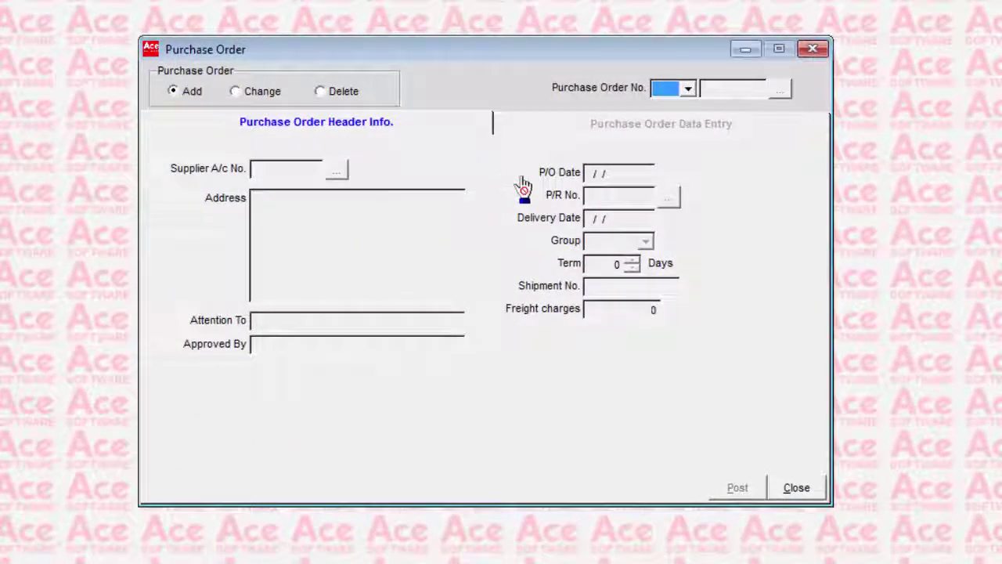
left_click(689, 90)
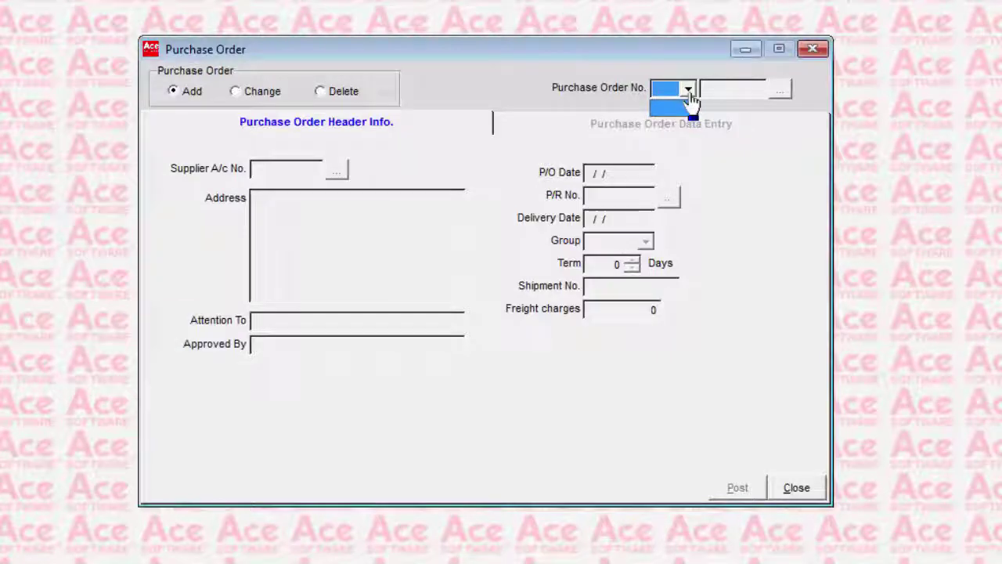
left_click(690, 92)
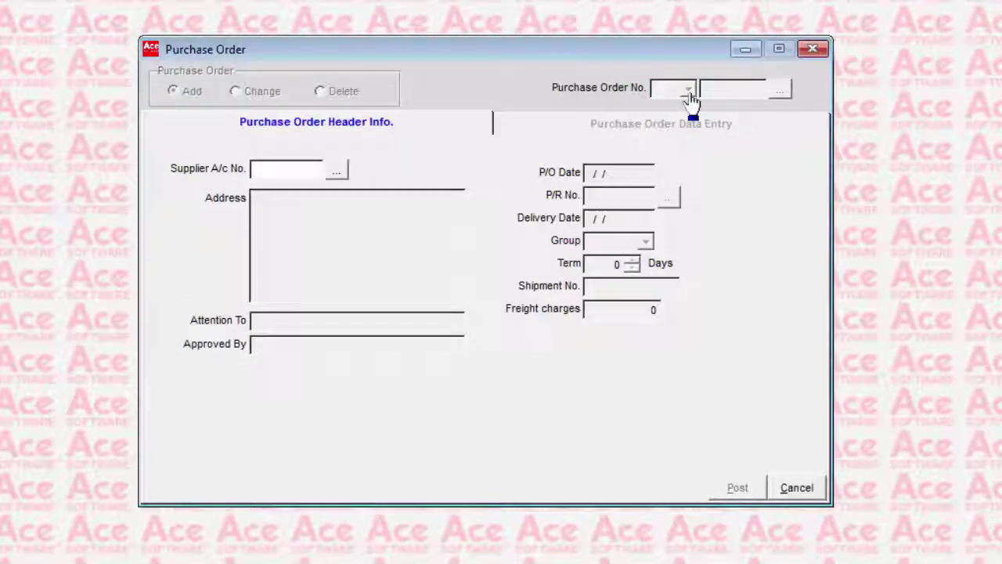
- Select supplier A1 COMPONENTS SDN BHD for the purchase order, keeping the default contact and leaving the approver blank
key("Return")
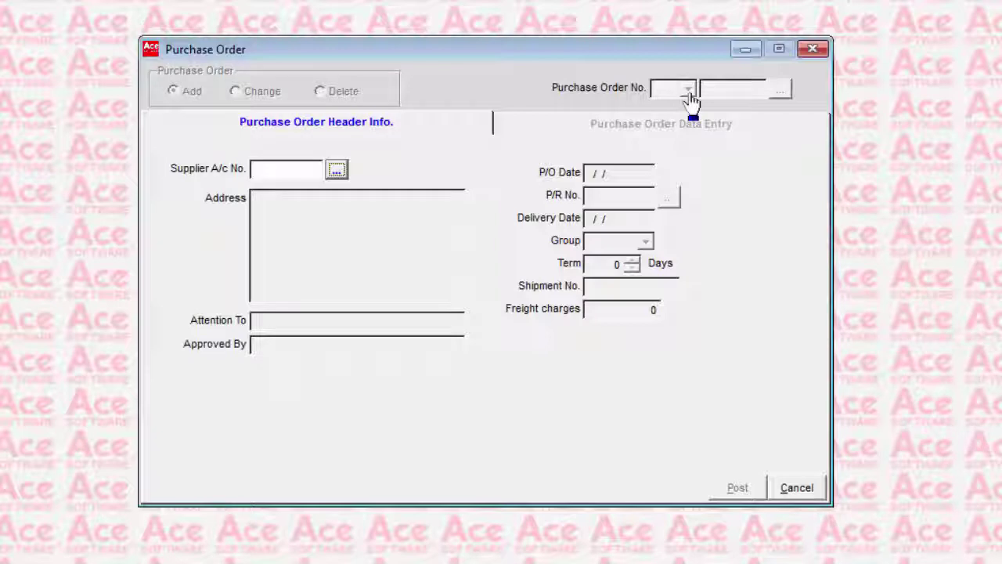
key("Return")
key("Return")
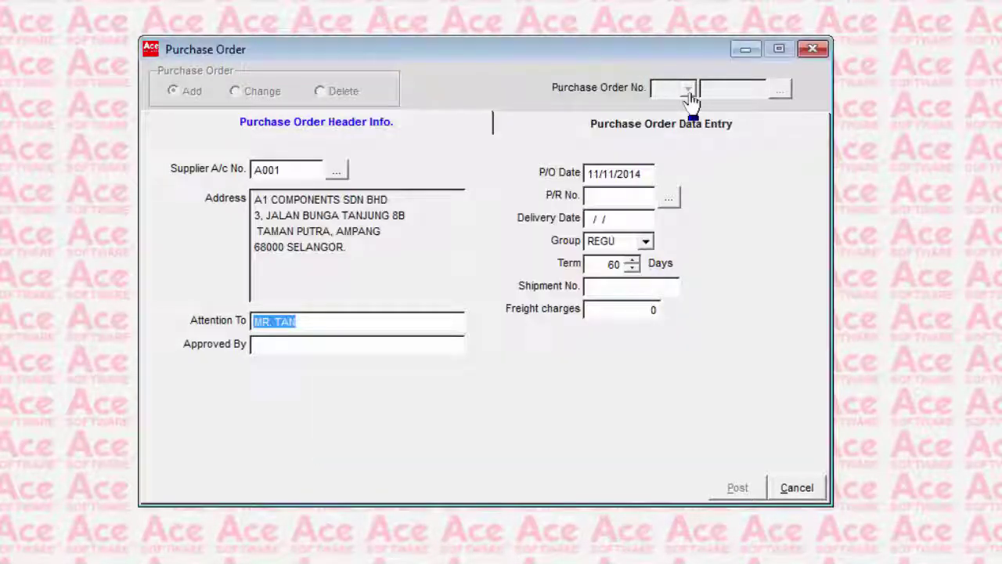
key("Return")
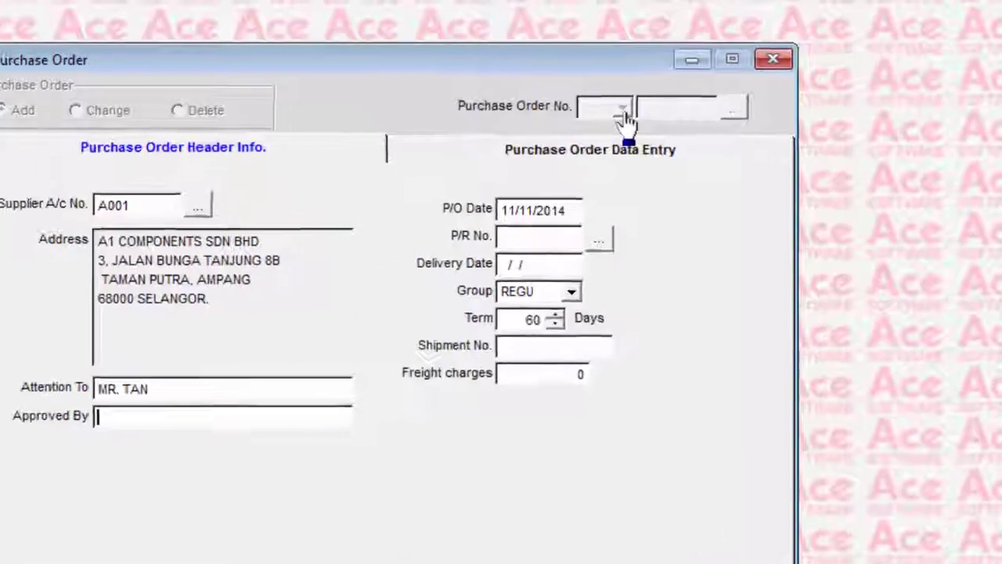
key("Return")
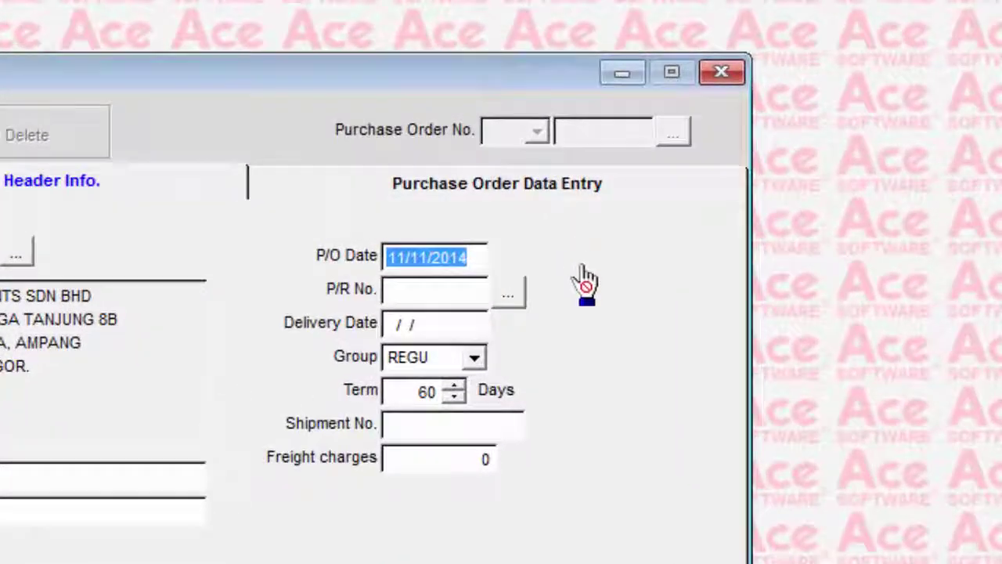
- Link purchase requisitions 1200 and 1234 to the purchase order
left_click(507, 298)
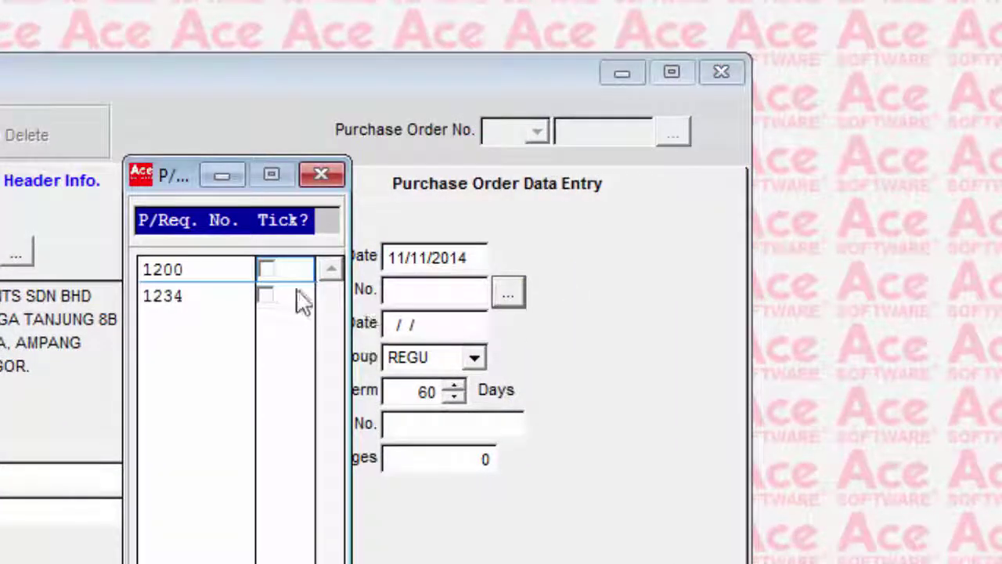
left_click(267, 270)
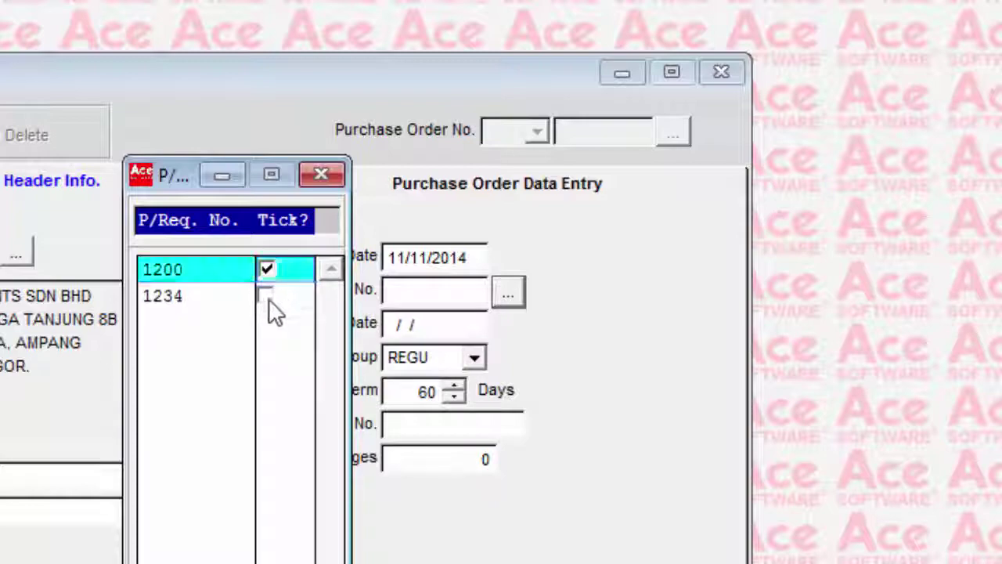
left_click(267, 296)
left_click(329, 174)
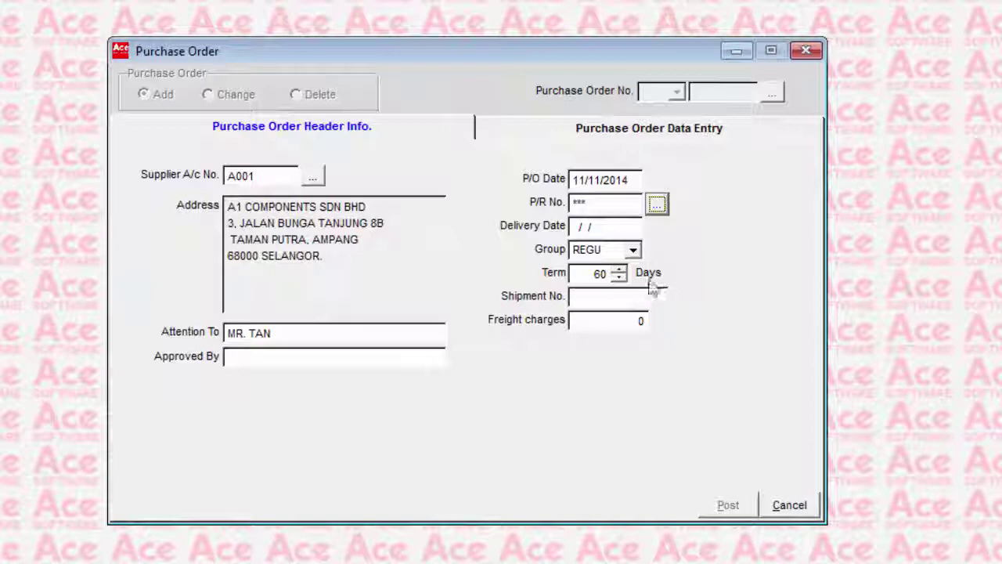
- Review the purchase order data entry lines pulled in from the two purchase requisitions
left_click(605, 134)
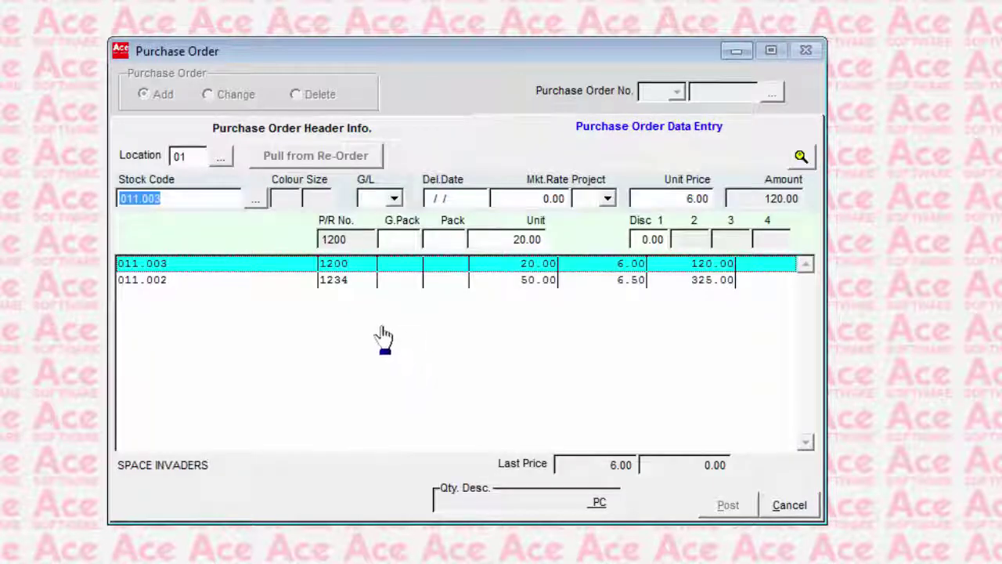
key("Down")
key("Up")
key("Down")
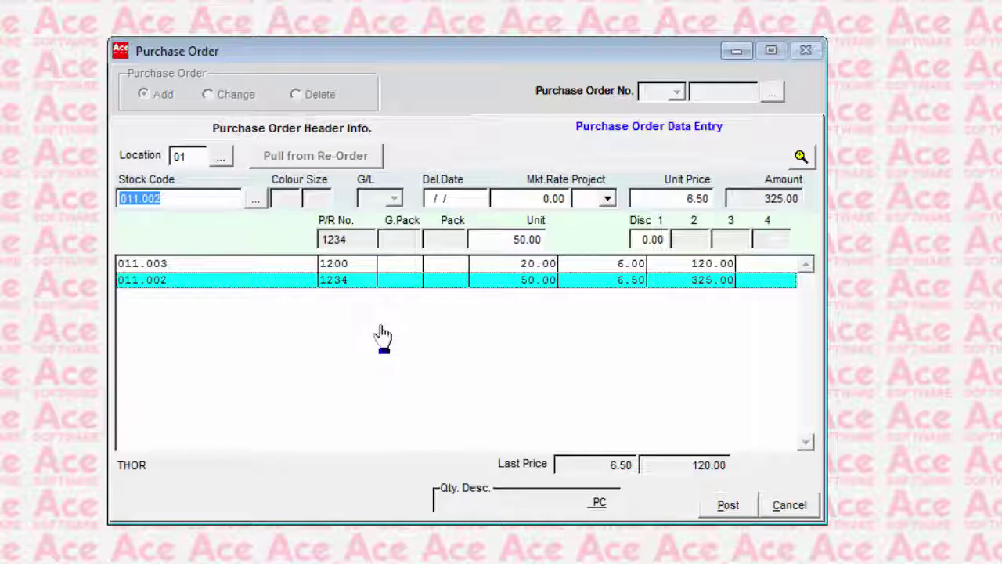
key("Up")
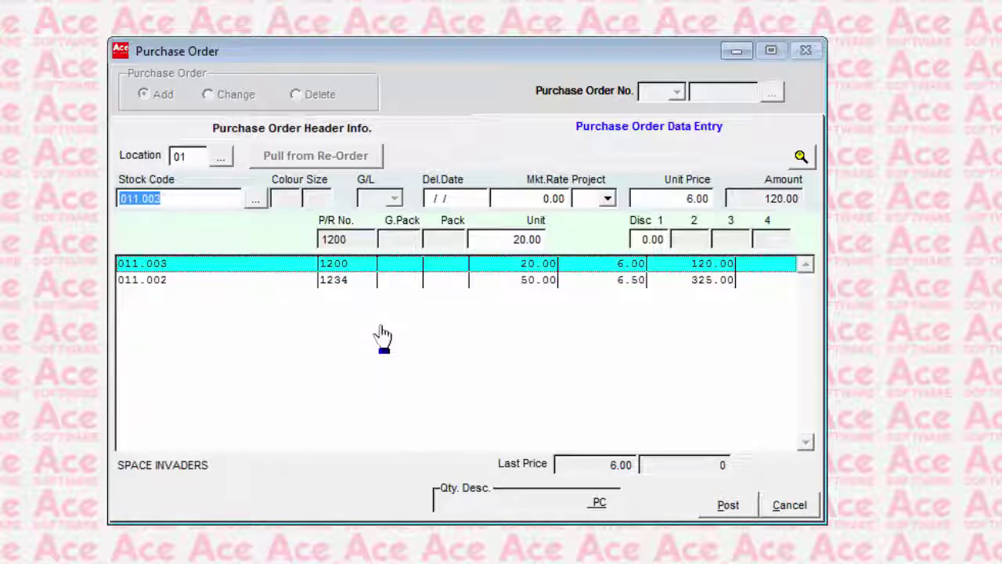
- Set the delivery date of the 011.003 line to 31/01/2015
key("Tab")
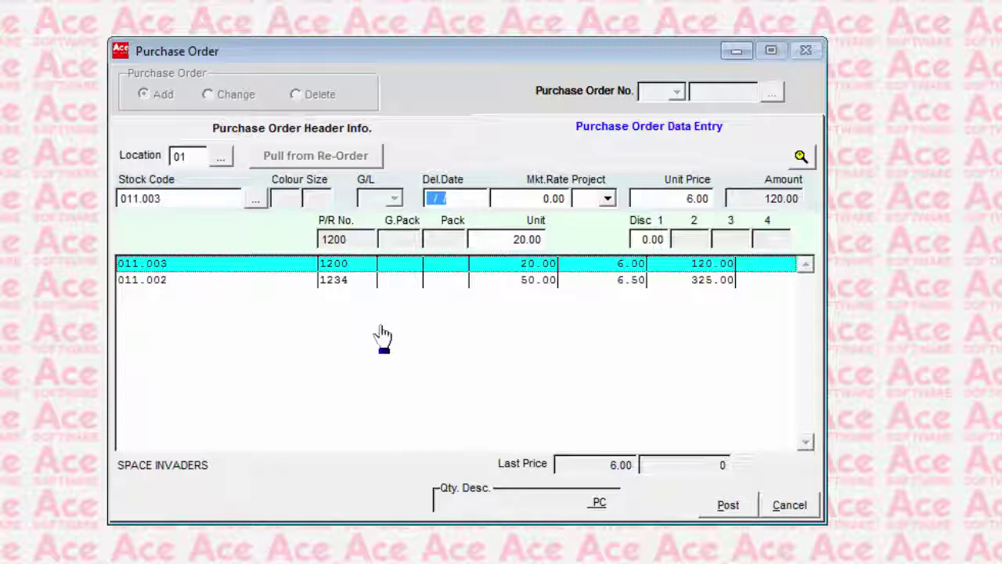
type("31")
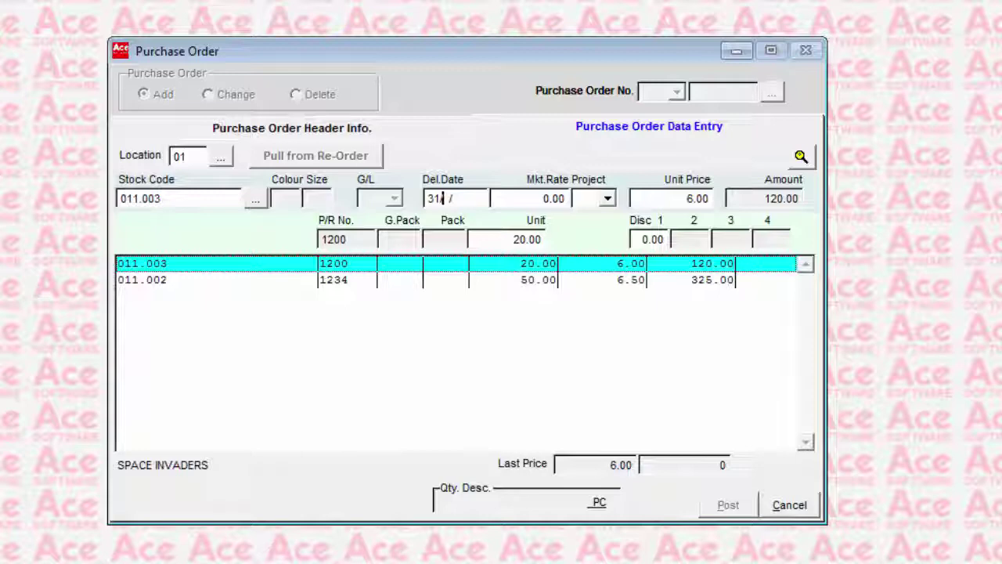
key("Tab")
type("0")
key("BackSpace")
type("31/01/2015")
key("Tab")
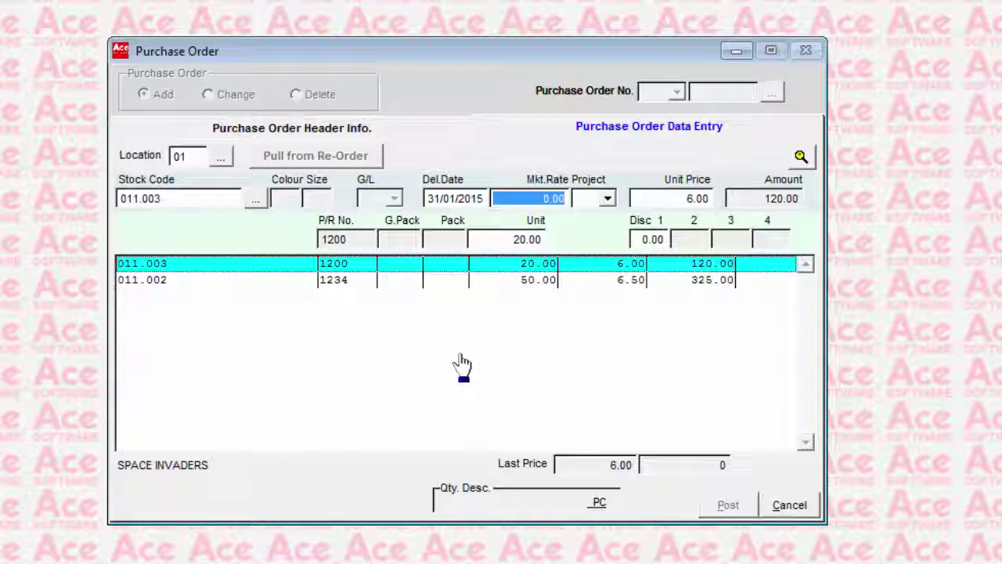
- Set the market rate to 5.50 and the project to P1 for the 011.003 line, keeping its unit price
type("5")
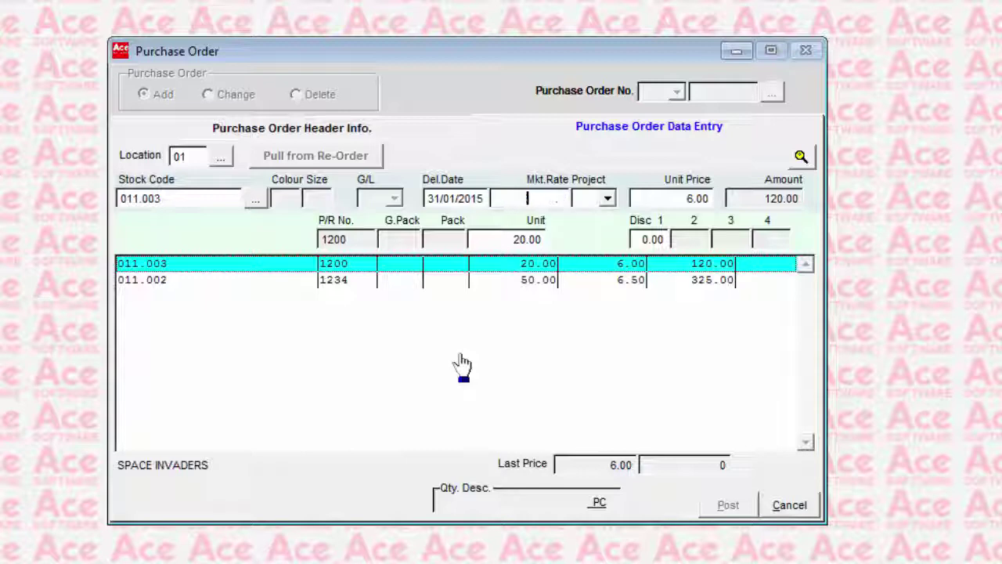
type(".5")
key("Return")
left_click(607, 199)
key("Return")
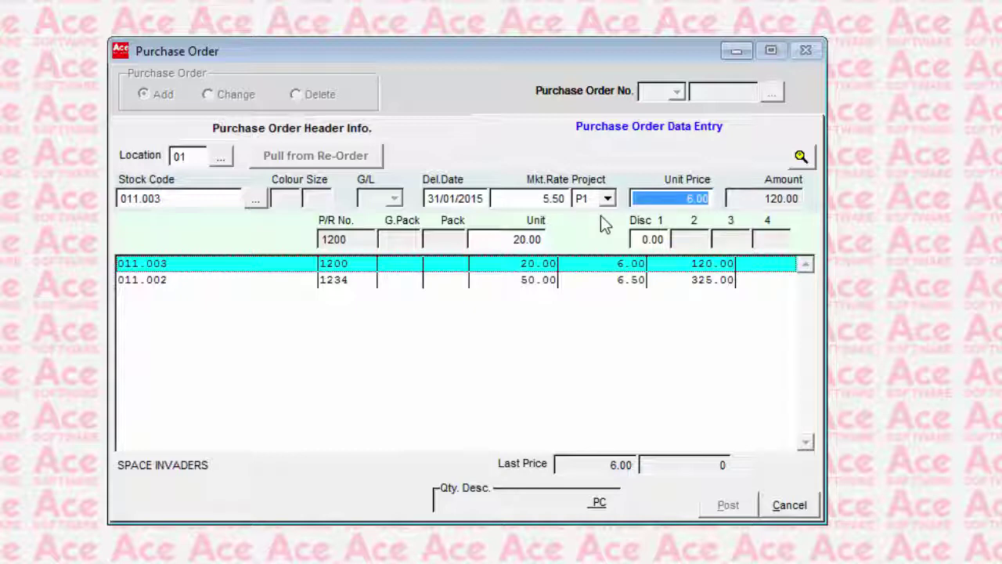
key("Return")
key("Return")
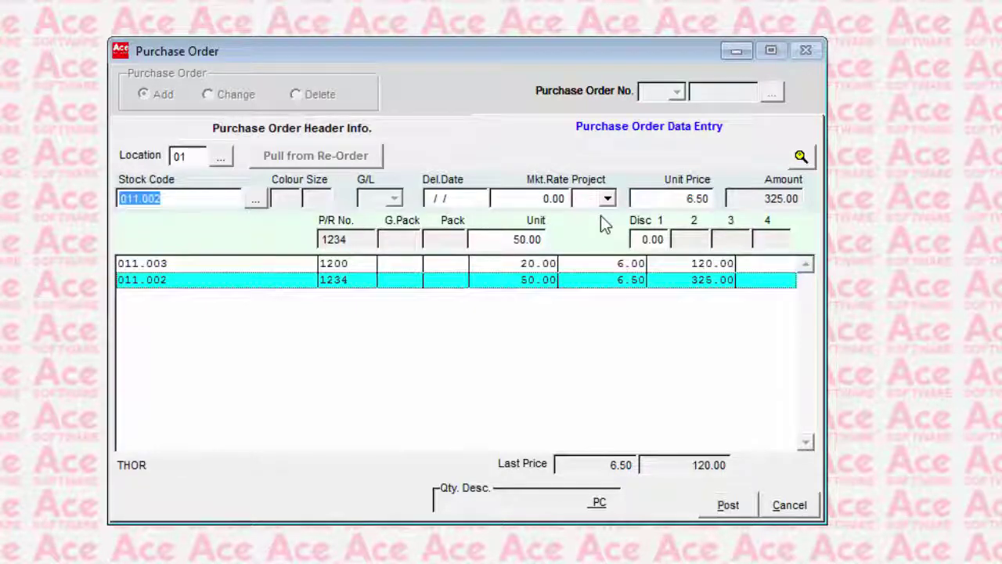
- Post the purchase order with the remark FOR PROJECT, leaving the 011.002 line as it is
key("Down")
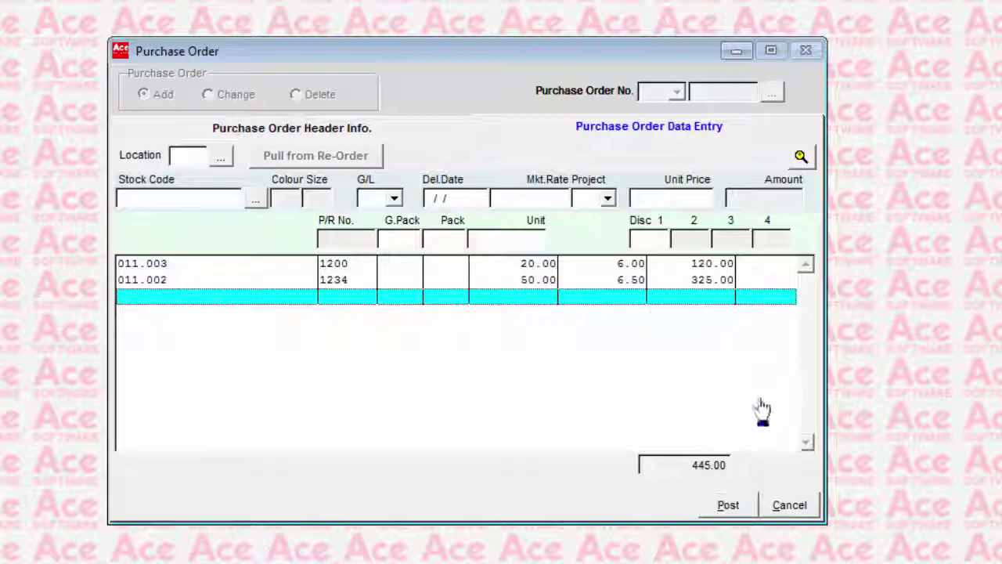
left_click(732, 507)
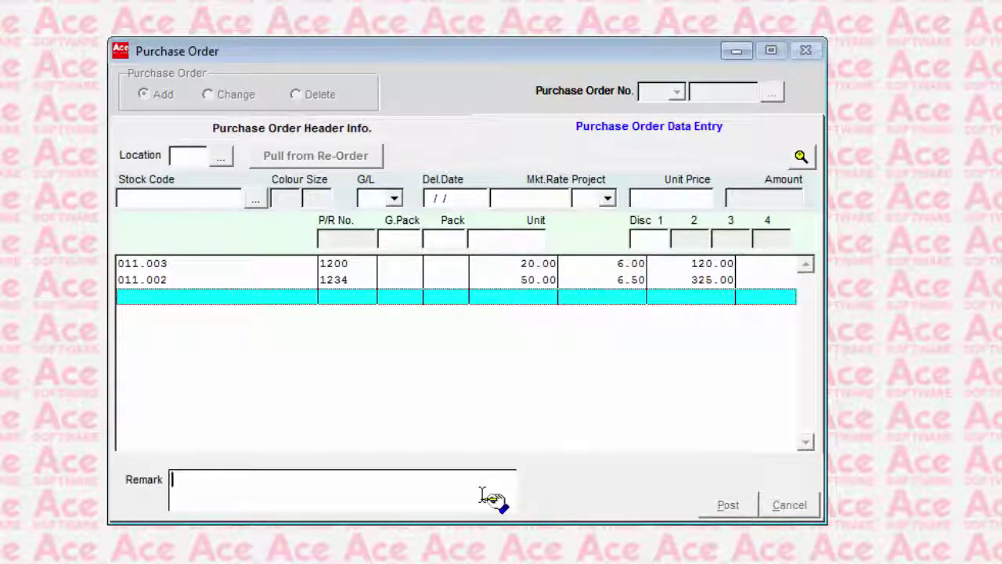
type("FOR PROJECT")
key("Return")
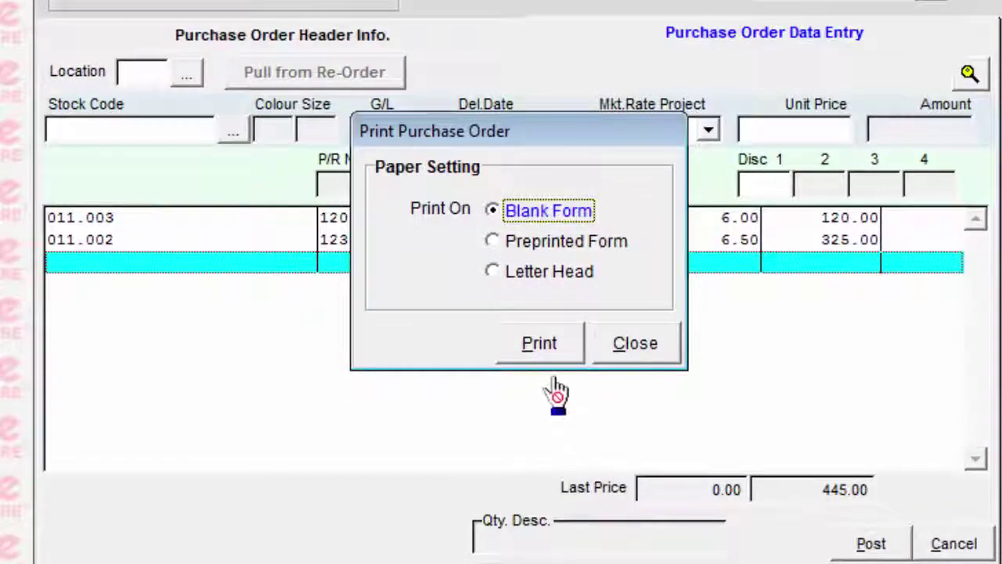
- Preview the posted purchase order on a blank form, examine its lines and remark, and close the print preview
left_click(519, 353)
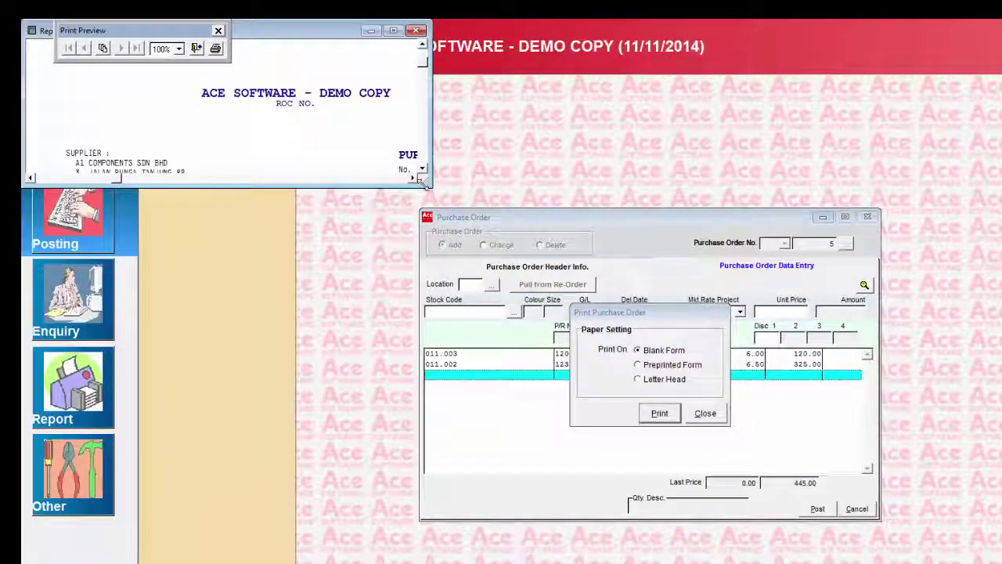
left_click_drag(427, 185, 567, 560)
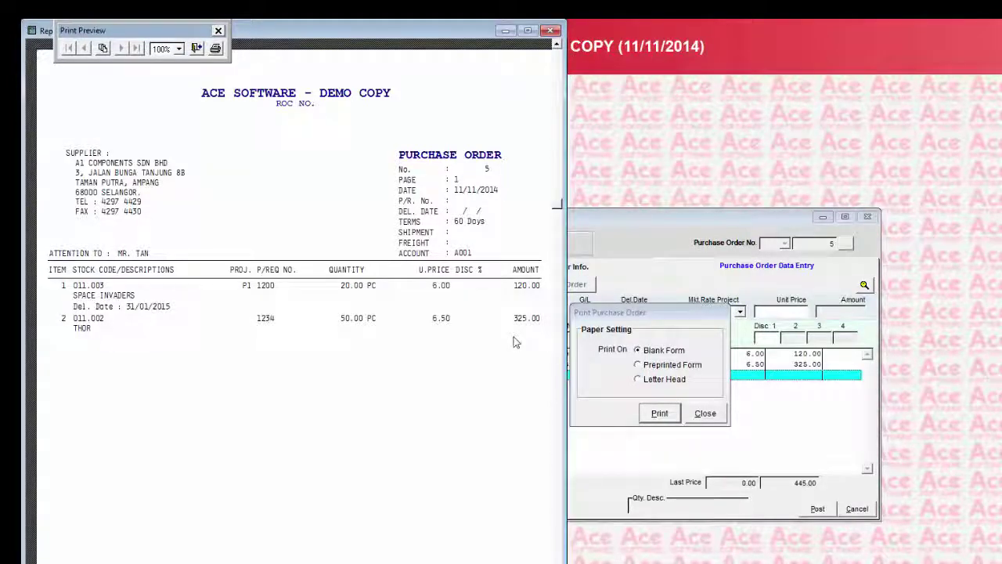
scroll(516, 342, "down", 1)
scroll(516, 343, "down", 2)
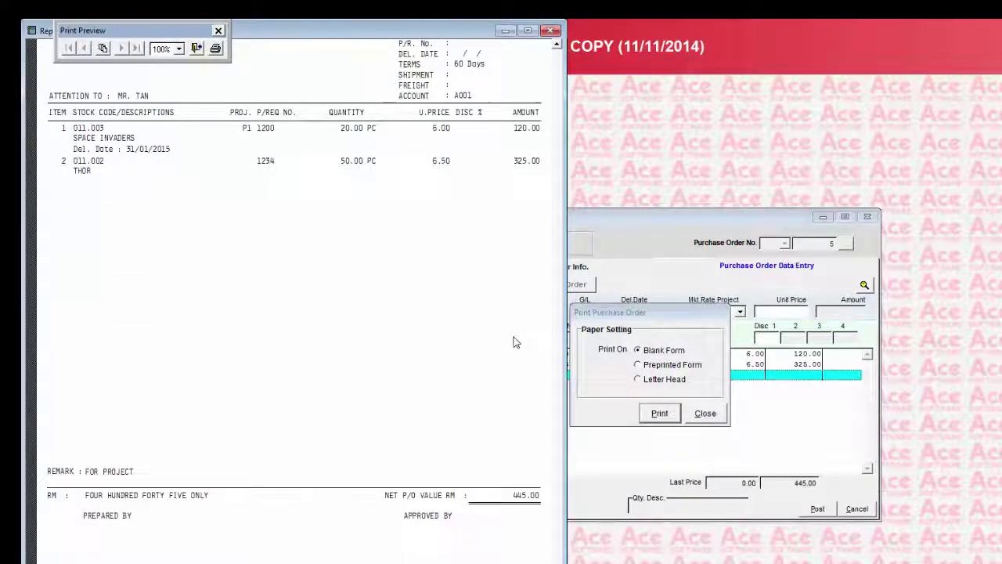
scroll(516, 343, "up", 4)
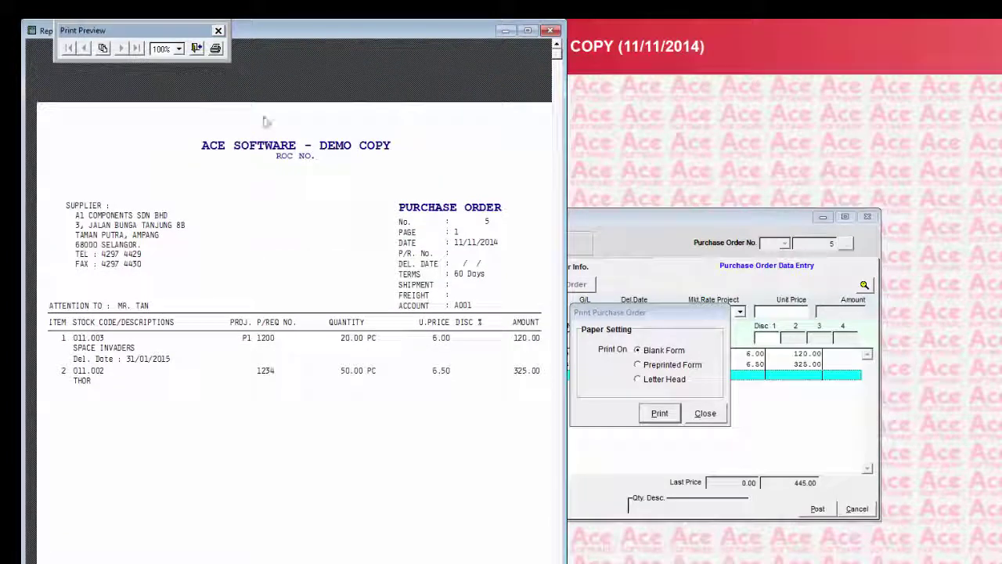
left_click(197, 47)
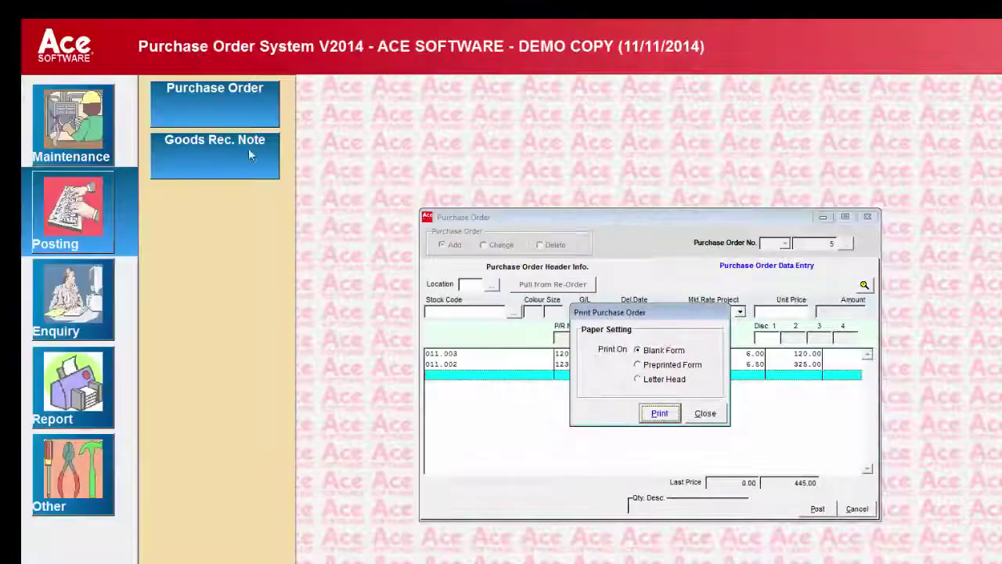
left_click(718, 415)
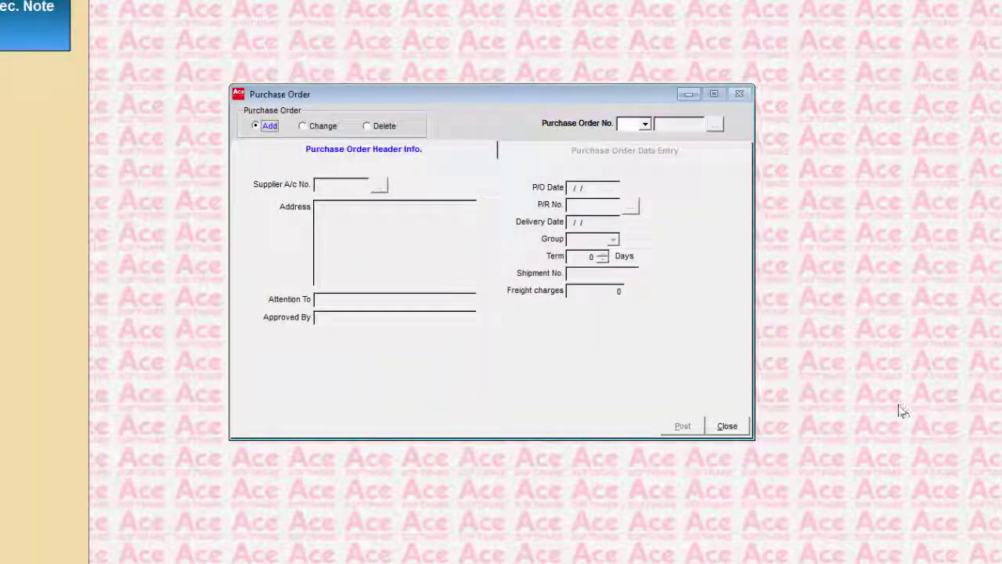
- Open the posted purchase order for change and set its header delivery date to 31/03/2015
left_click(317, 128)
left_click(714, 125)
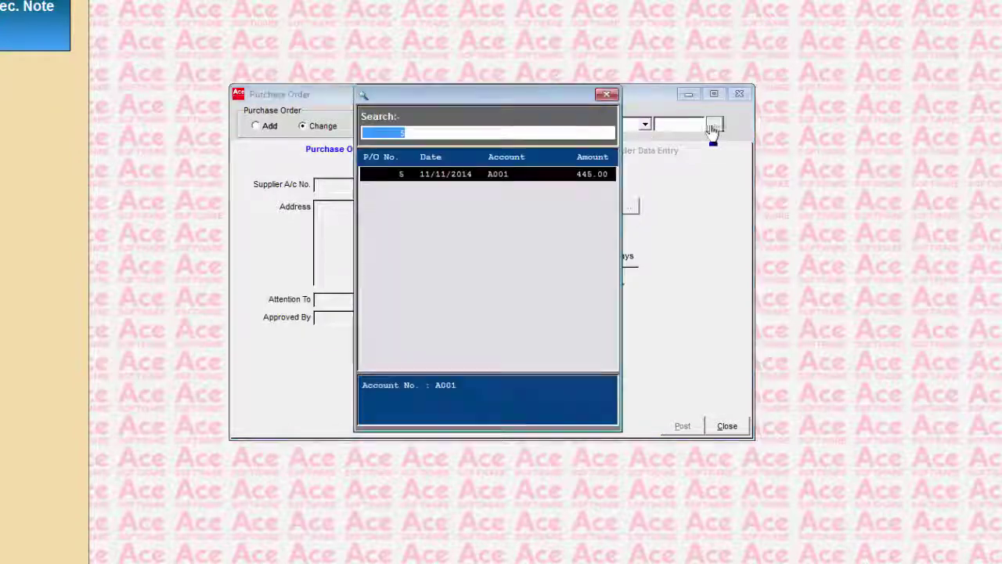
key("Return")
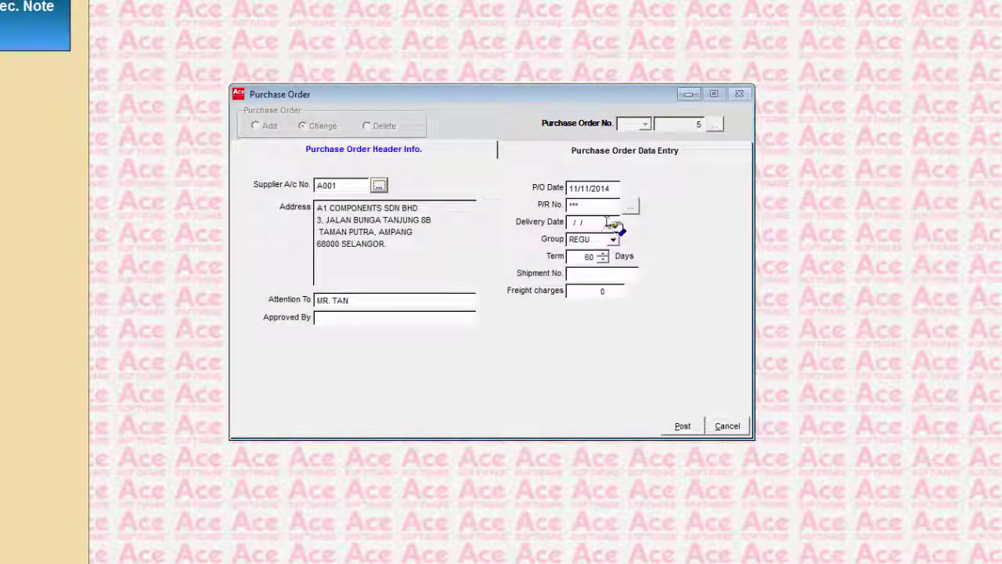
left_click(569, 223)
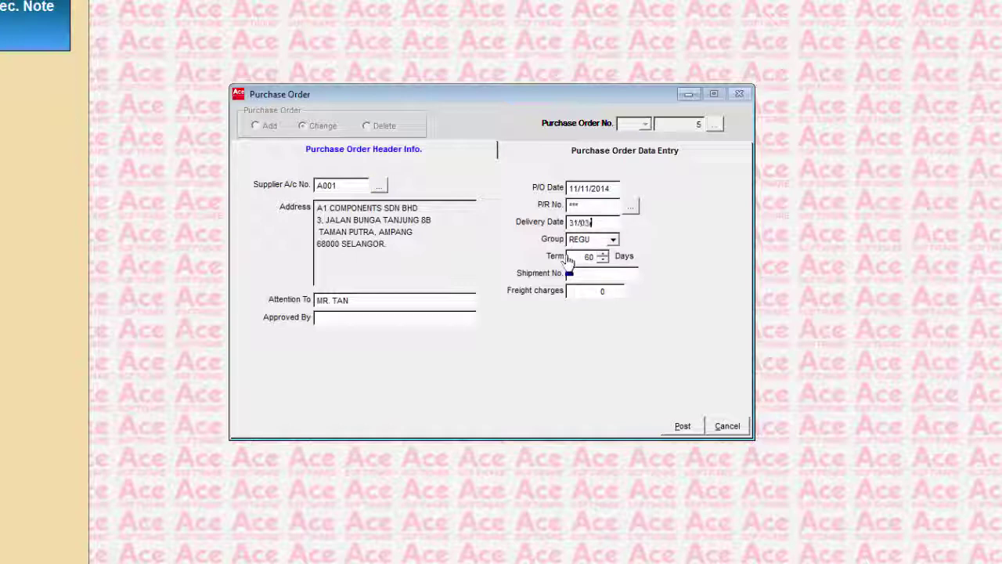
key("Return")
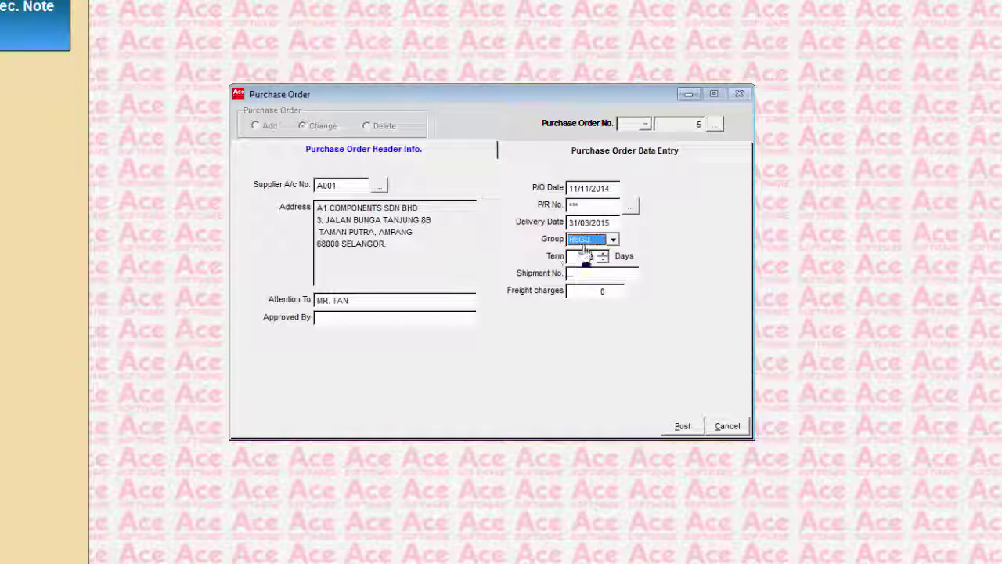
- Add stock item 012.002 SLEEPLESS IN SEATTLE as a new line below the existing purchase order data entry lines
left_click(620, 163)
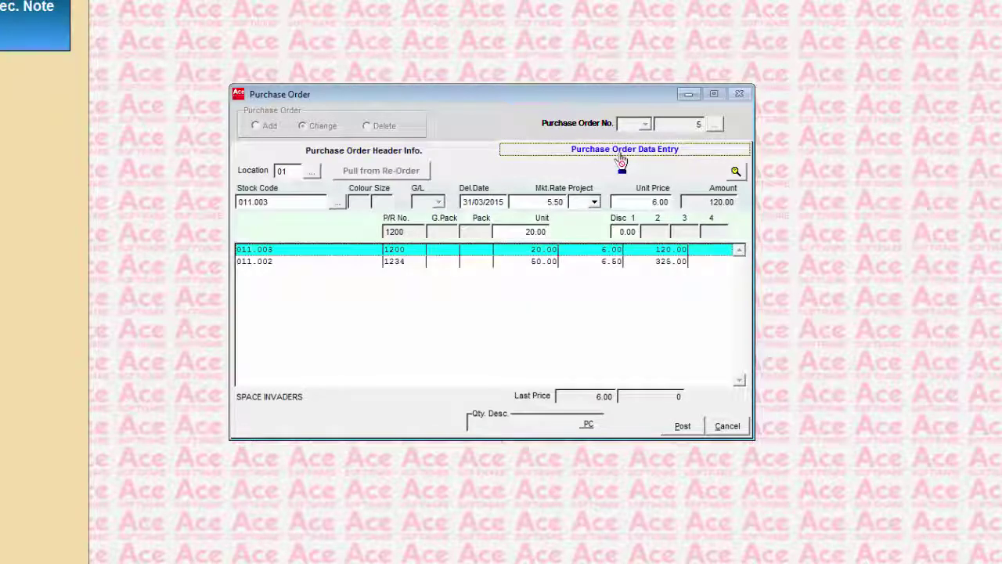
key("Tab")
key("Tab")
key("Tab")
key("Down")
key("Down")
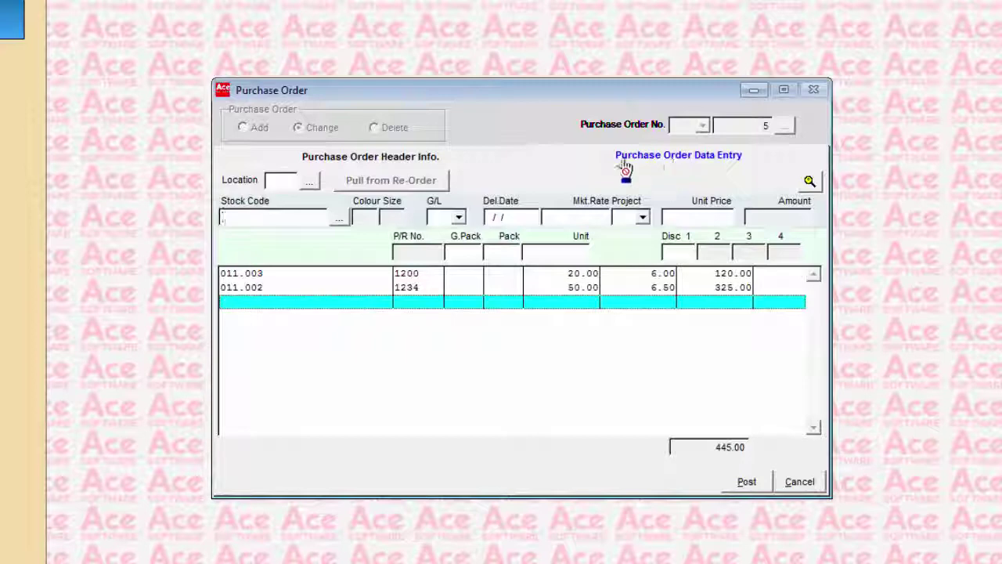
left_click(340, 219)
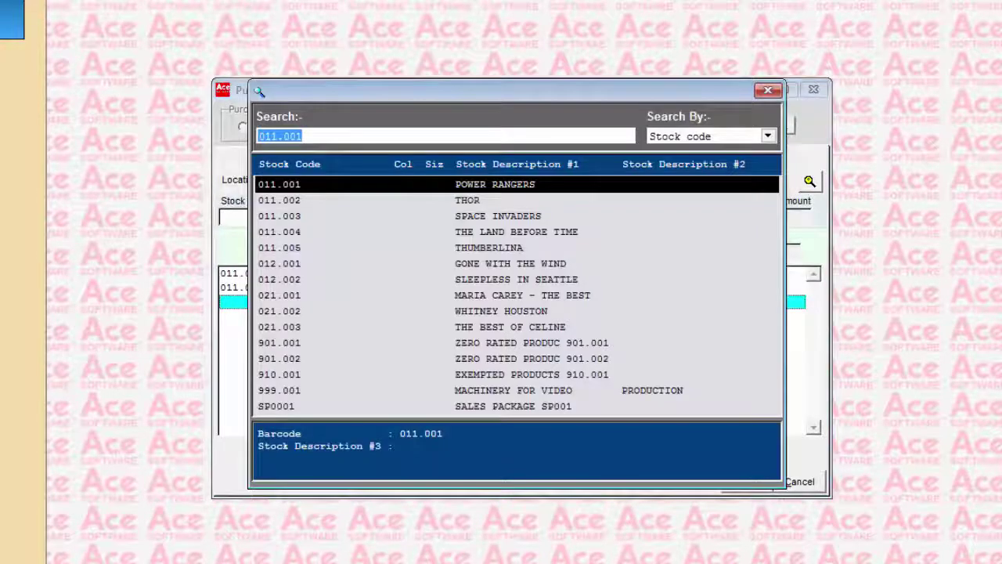
key("Down")
key("Down")
key("Down")
key("Down")
key("Down")
key("Down")
type("\\")
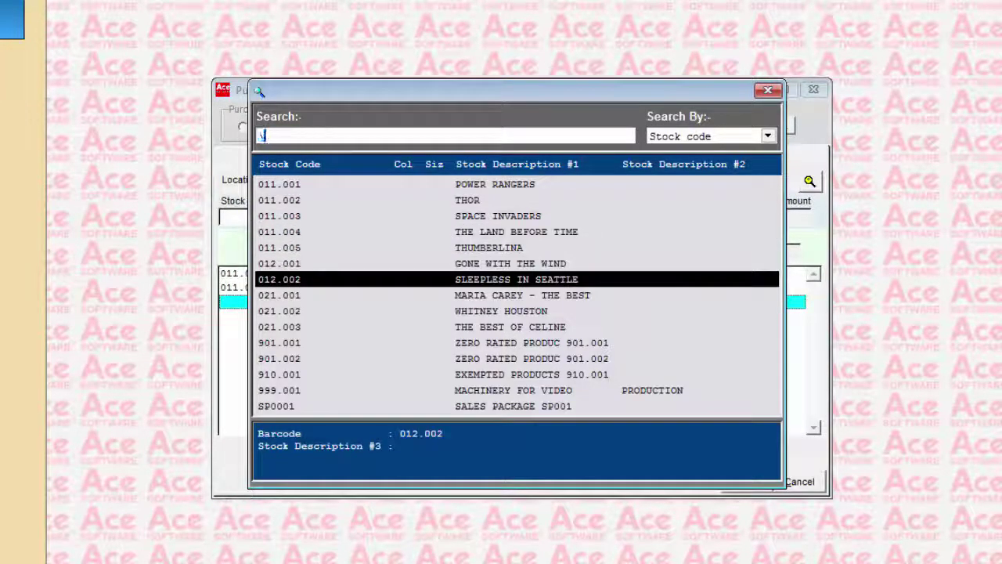
key("Return")
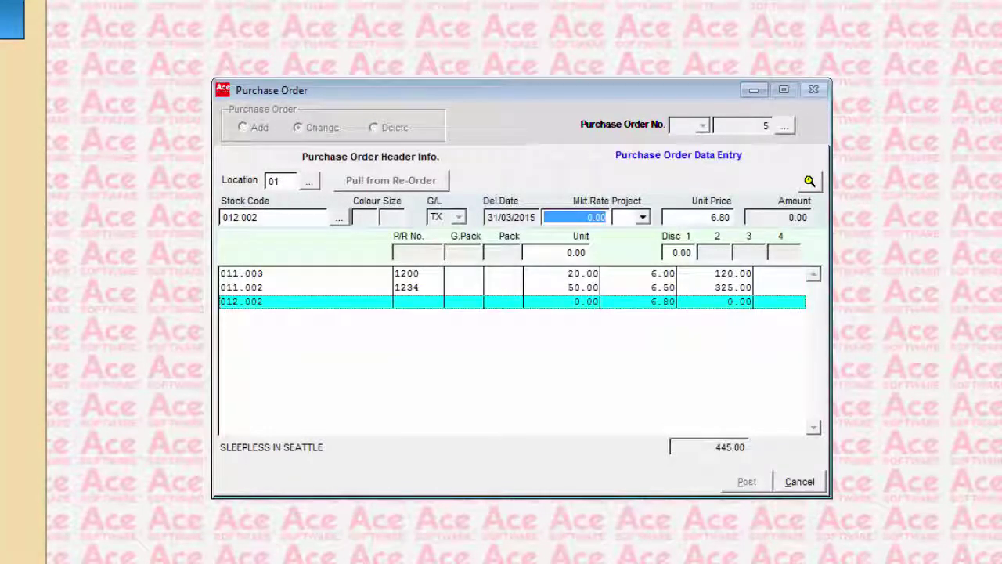
- Set the 012.002 line's market rate to 7.00 and its unit quantity to 20, keeping the default unit price
type("7")
key("Return")
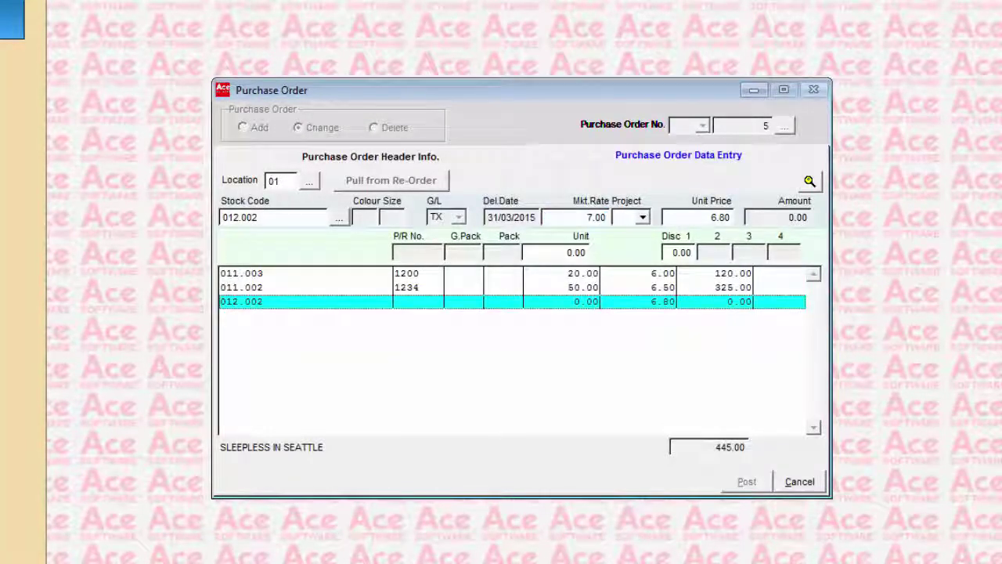
key("Return")
type("20")
key("Return")
key("Return")
key("Return")
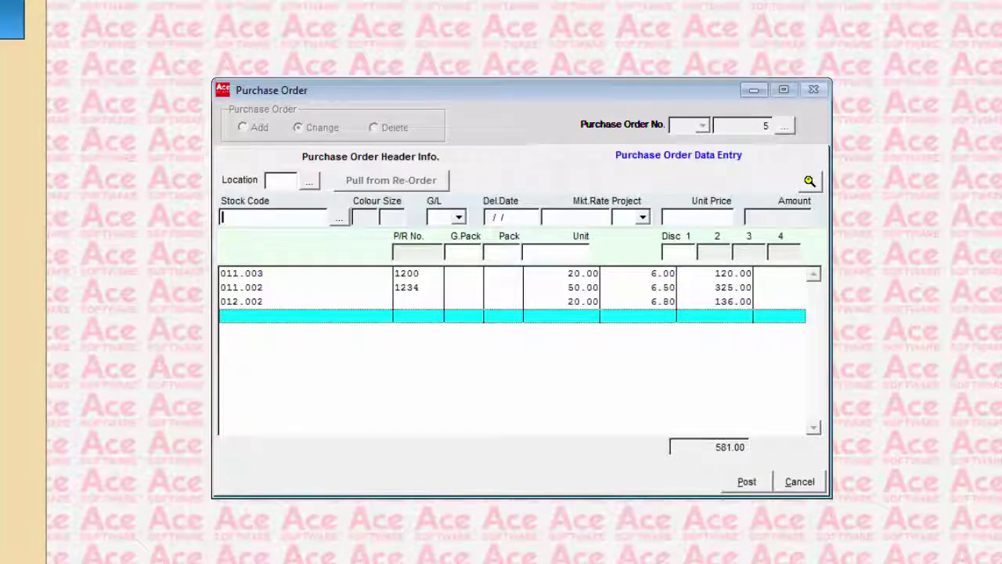
- Post the changed purchase order with its existing remark, check its blank form print preview and close it
left_click(747, 482)
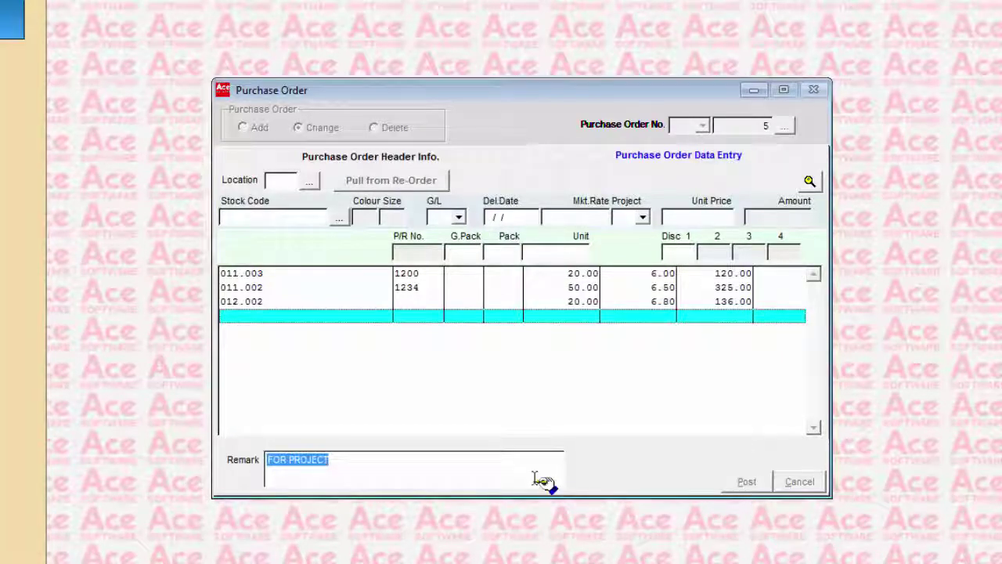
key("Return")
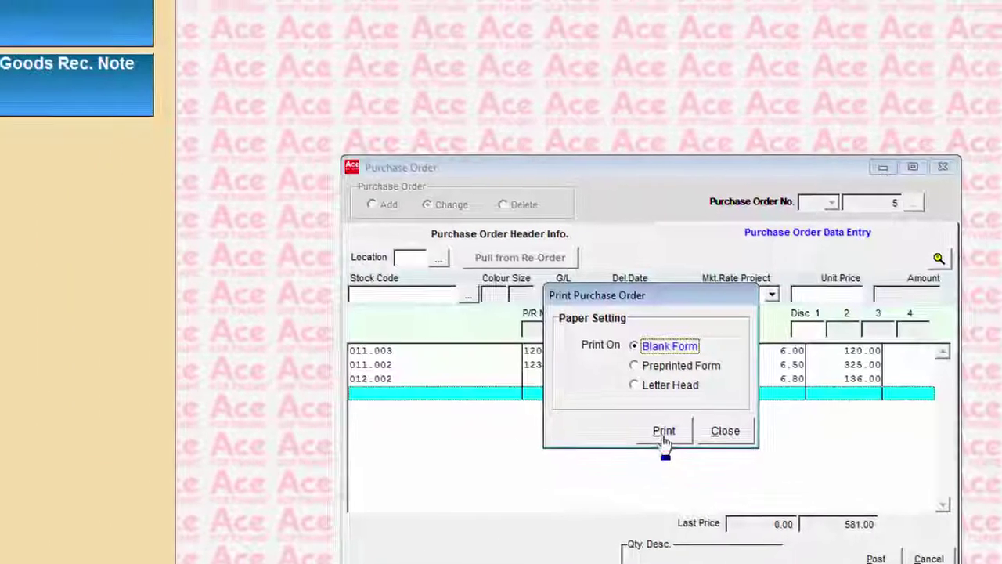
left_click(535, 353)
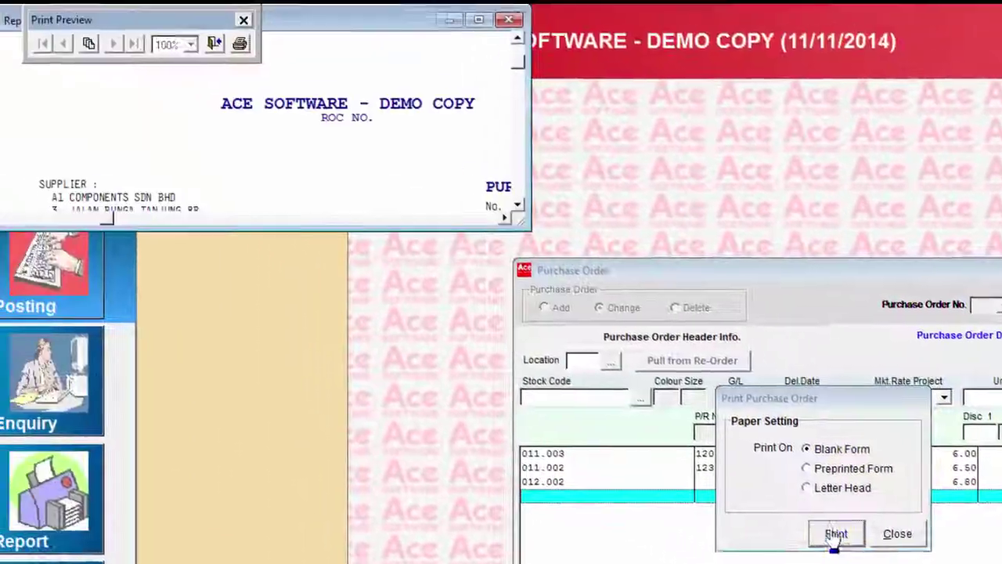
left_click_drag(548, 239, 811, 560)
scroll(368, 305, "down", 3)
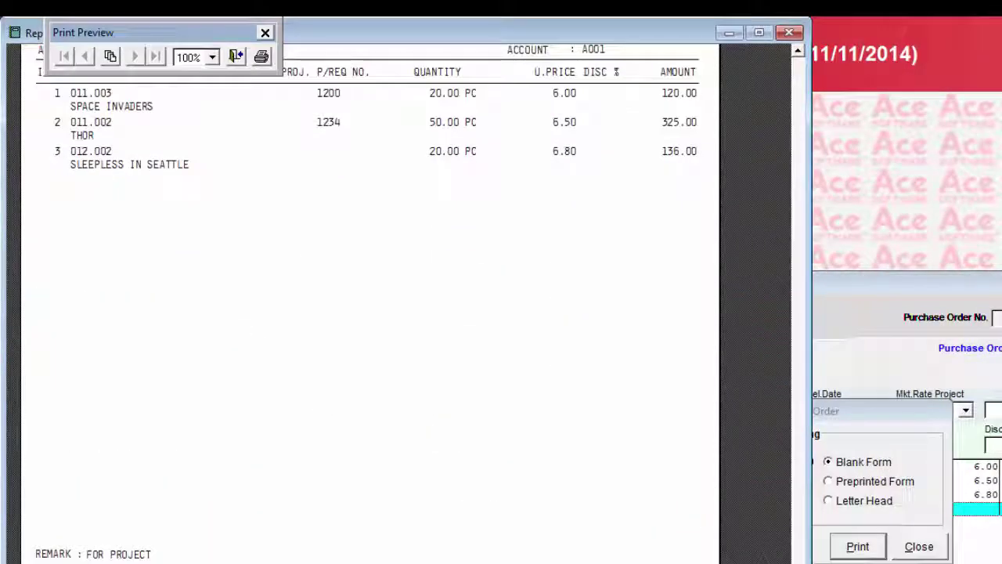
scroll(447, 472, "up", 4)
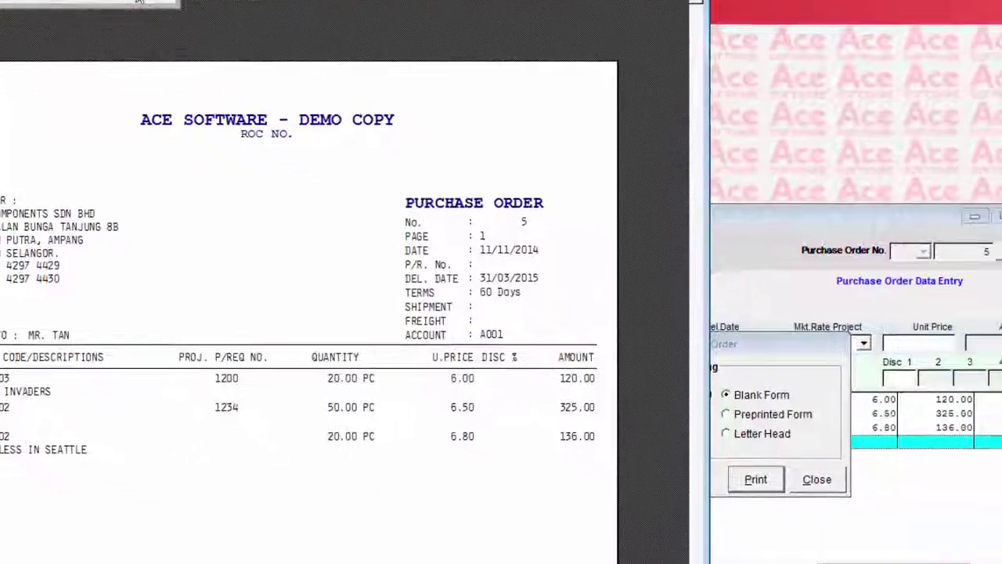
left_click(266, 32)
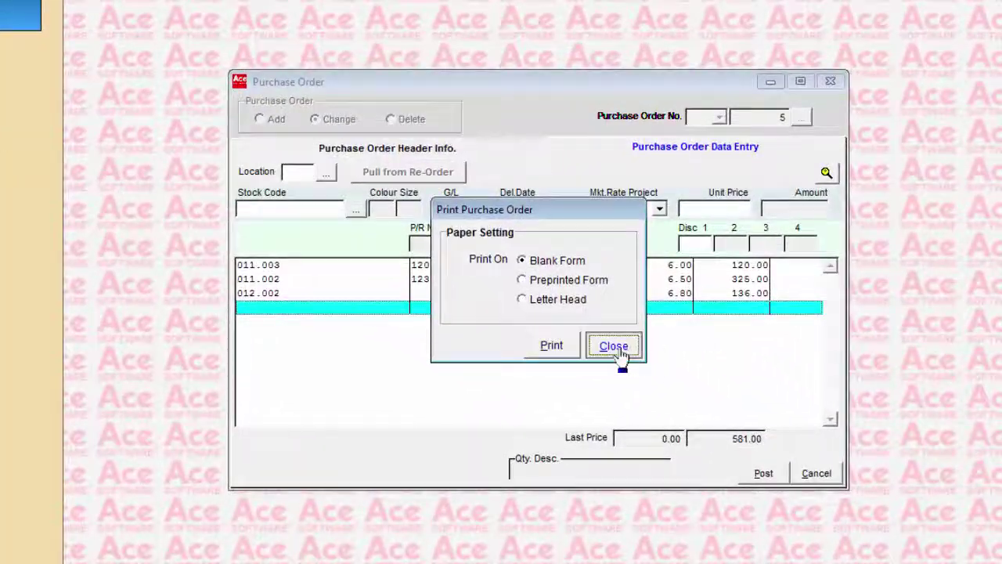
left_click(621, 354)
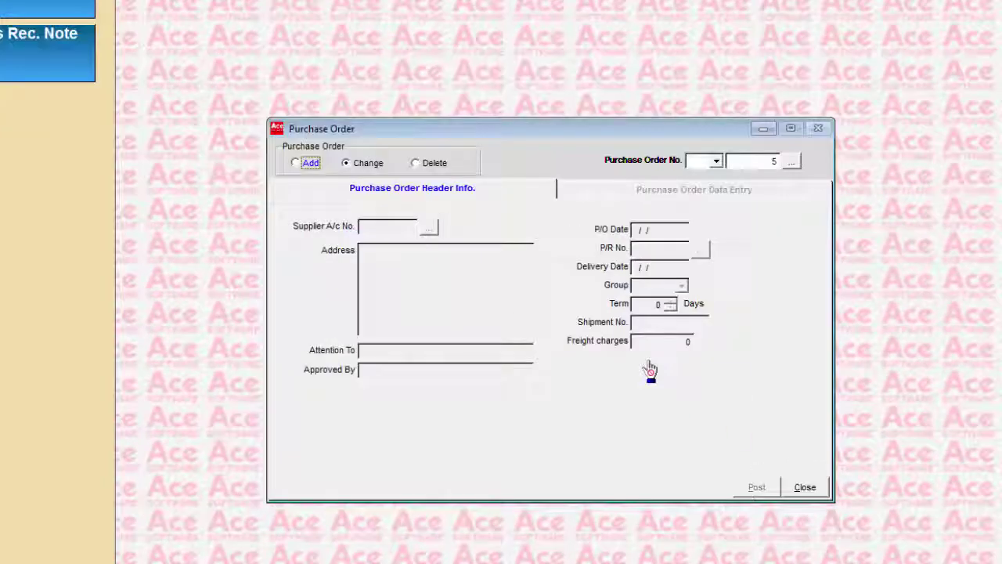
- Try to delete the purchase order dated 11/11/2014 for 581.00
left_click(416, 163)
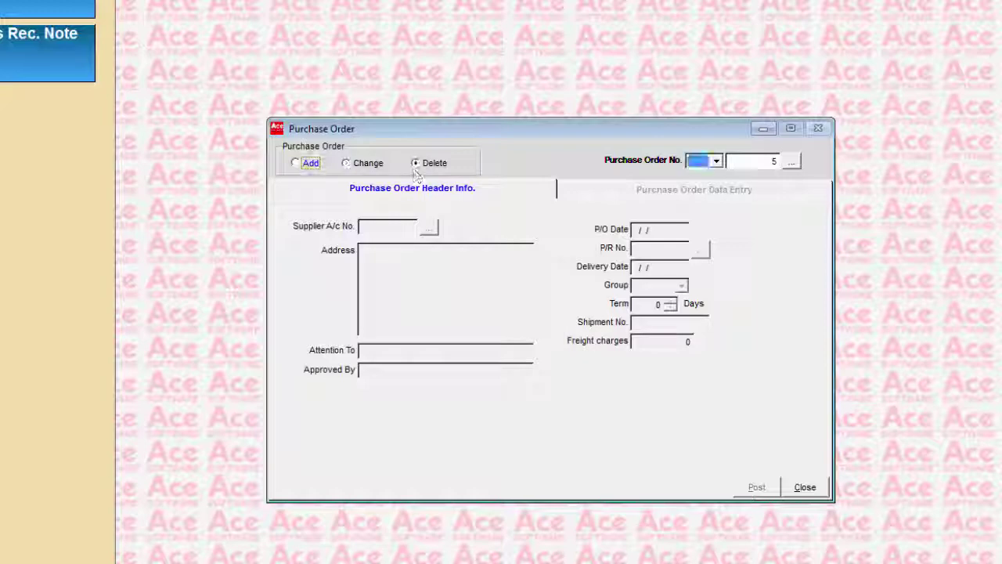
left_click(791, 161)
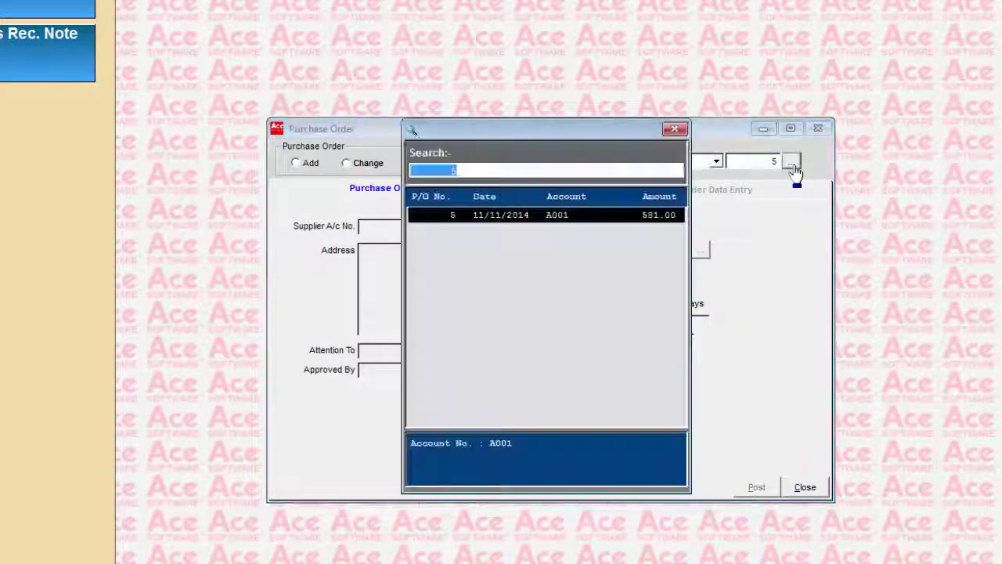
double_click(656, 214)
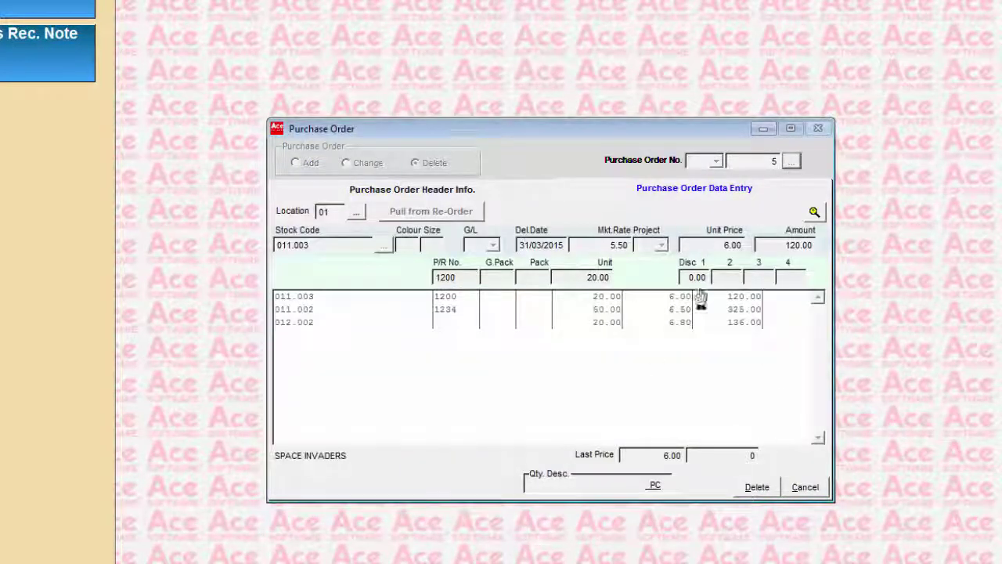
left_click(774, 495)
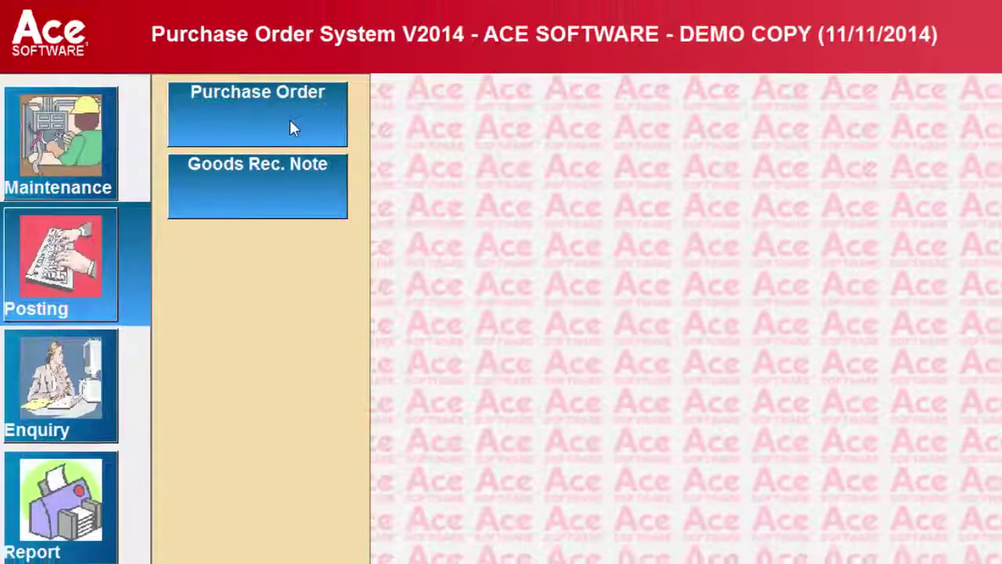
- Mark the A1 COMPONENTS SDN BHD purchase order as closed as at 11/11/2014, ordered by purchase order date, and post the closure
left_click(289, 127)
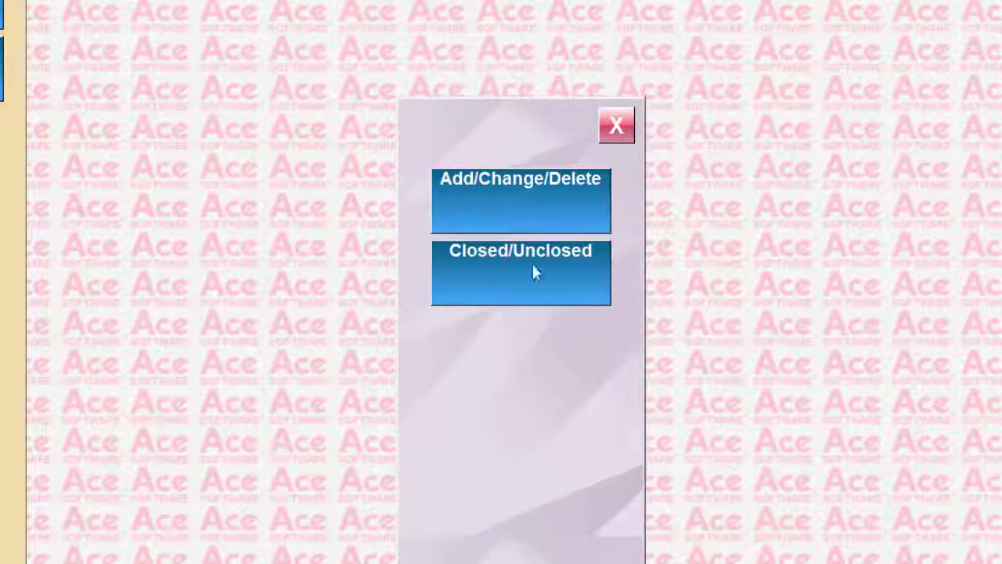
left_click(533, 270)
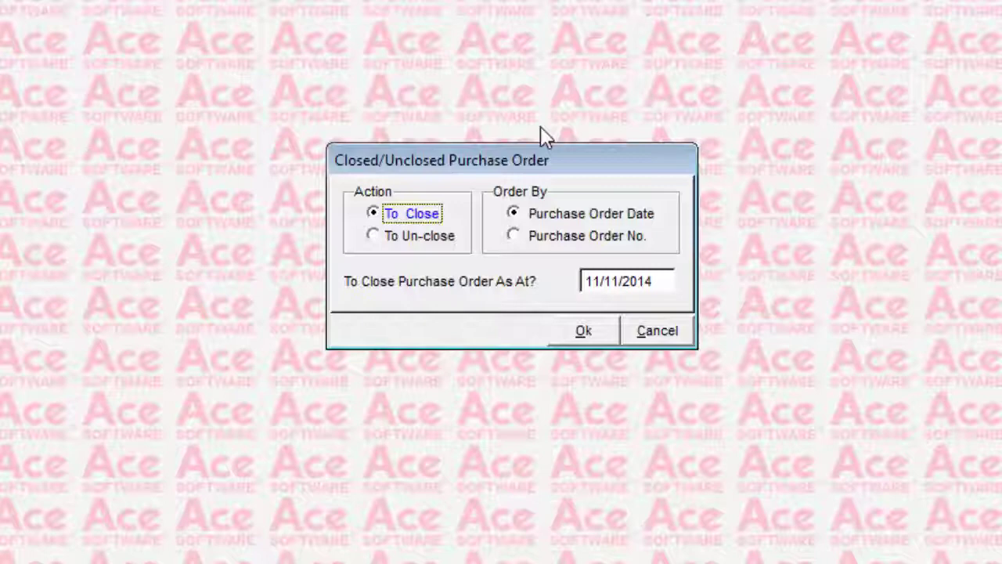
left_click(404, 243)
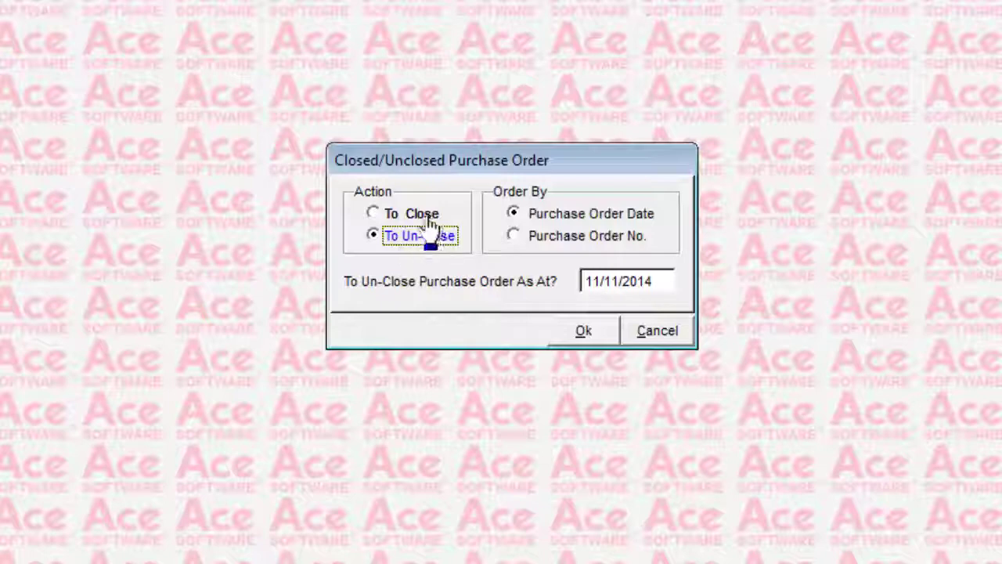
left_click(428, 219)
left_click(581, 336)
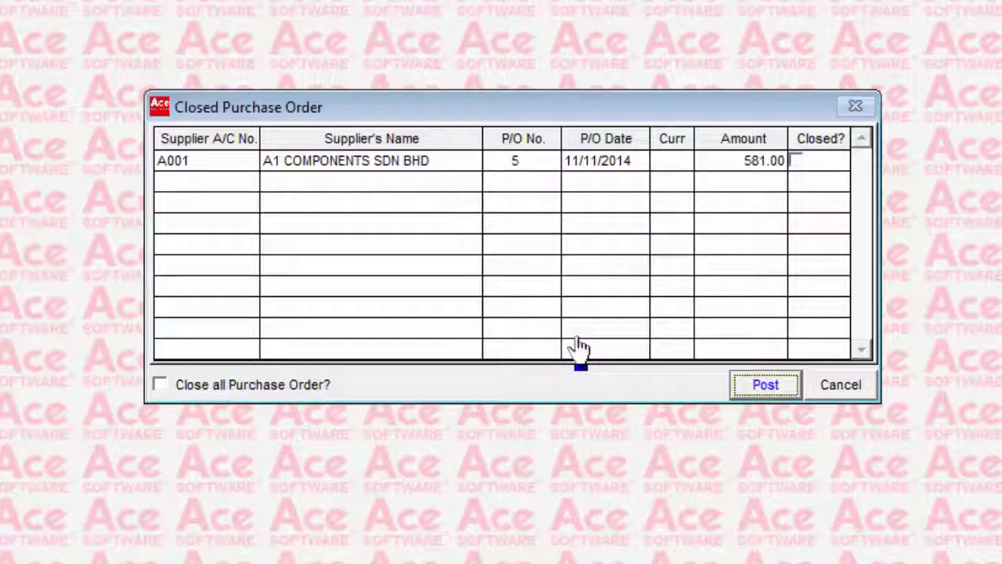
left_click(797, 162)
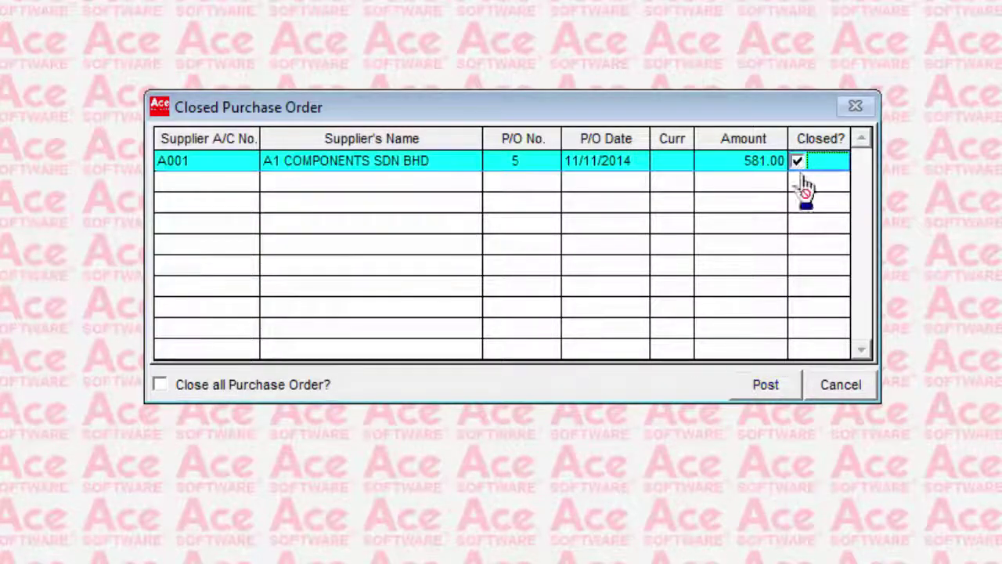
left_click(773, 389)
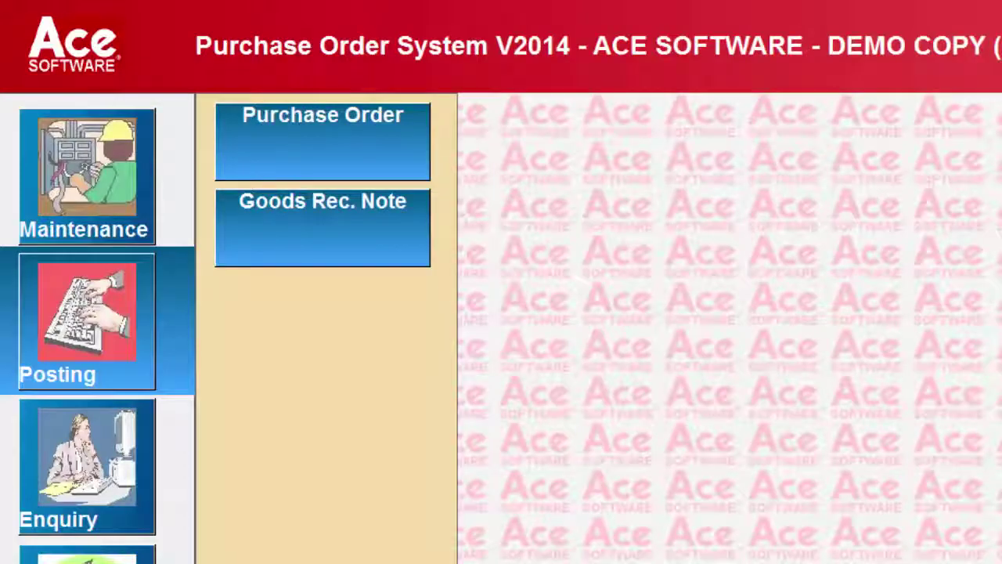
- Start a goods received note for supplier A1 COMPONENTS SDN BHD and pull in its existing purchase order
left_click(372, 249)
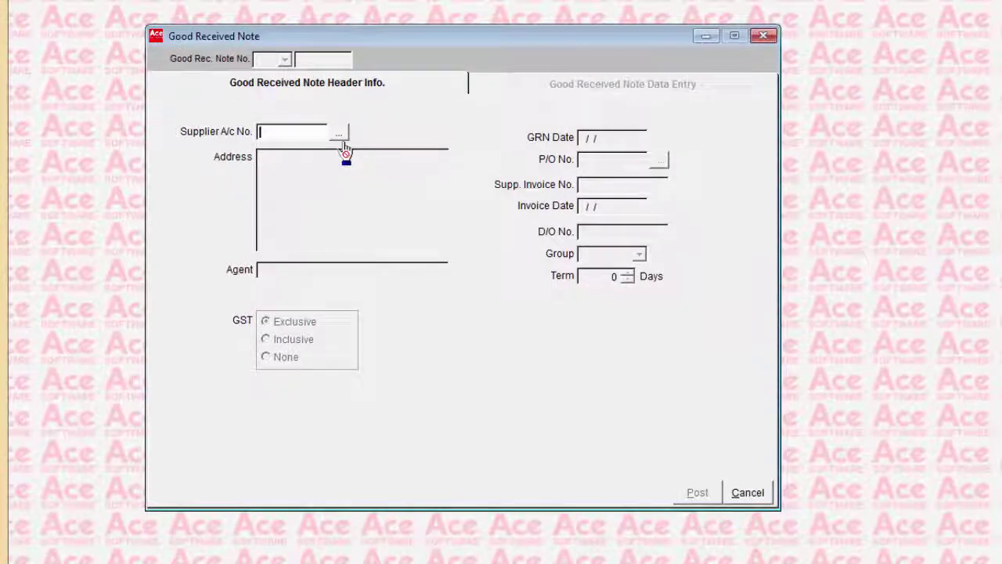
left_click(429, 177)
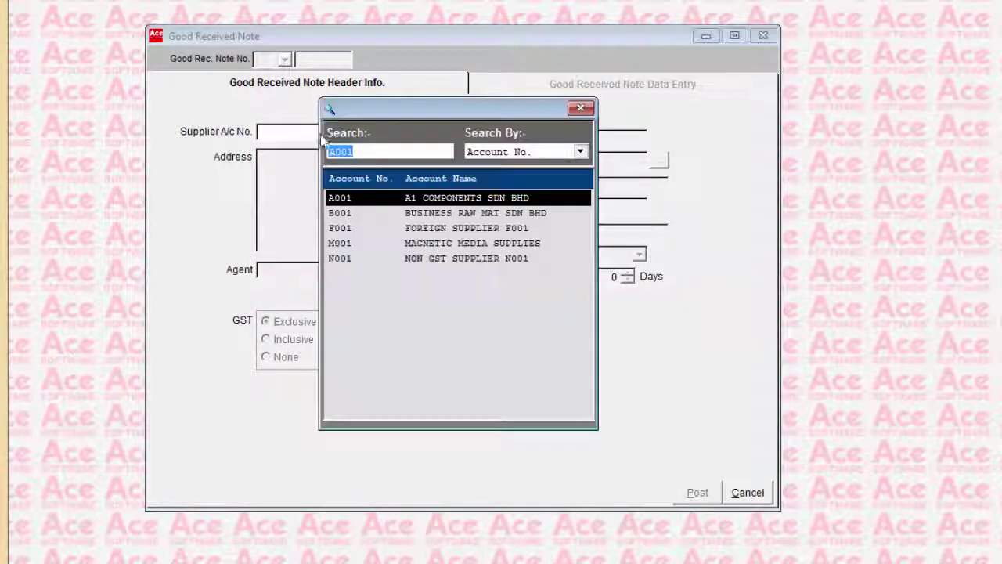
key("Return")
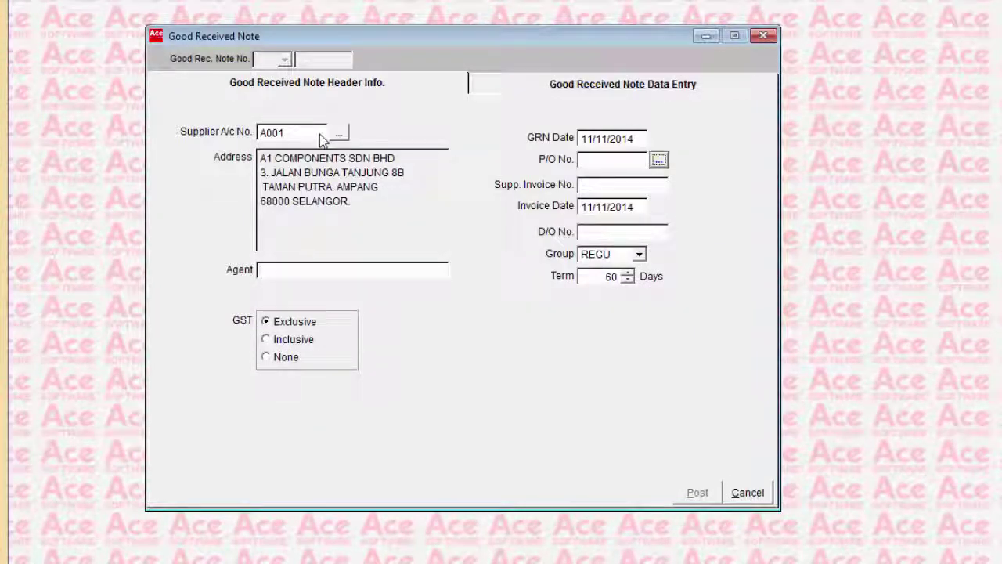
key("Return")
key("space")
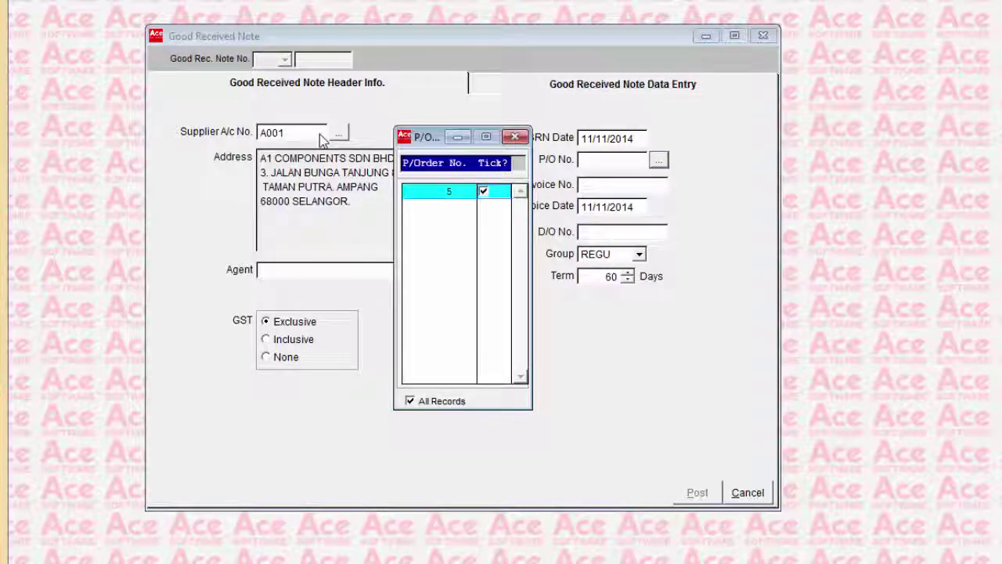
left_click(514, 137)
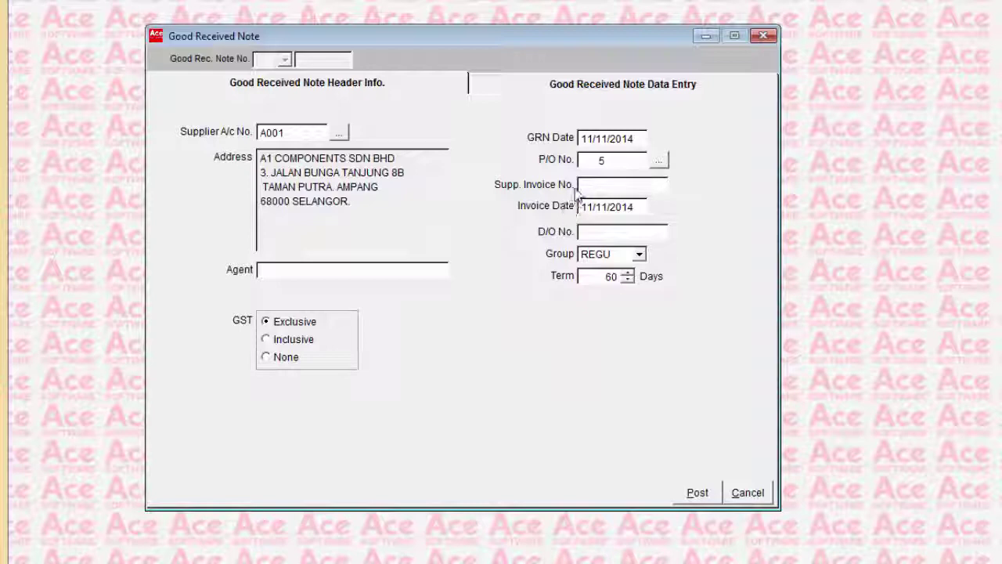
- Fill in the supplier invoice number and D/O number in the goods received note header, keeping the 11/11/2014 invoice date
key("BackSpace")
type("2")
key("Tab")
key("Tab")
key("Tab")
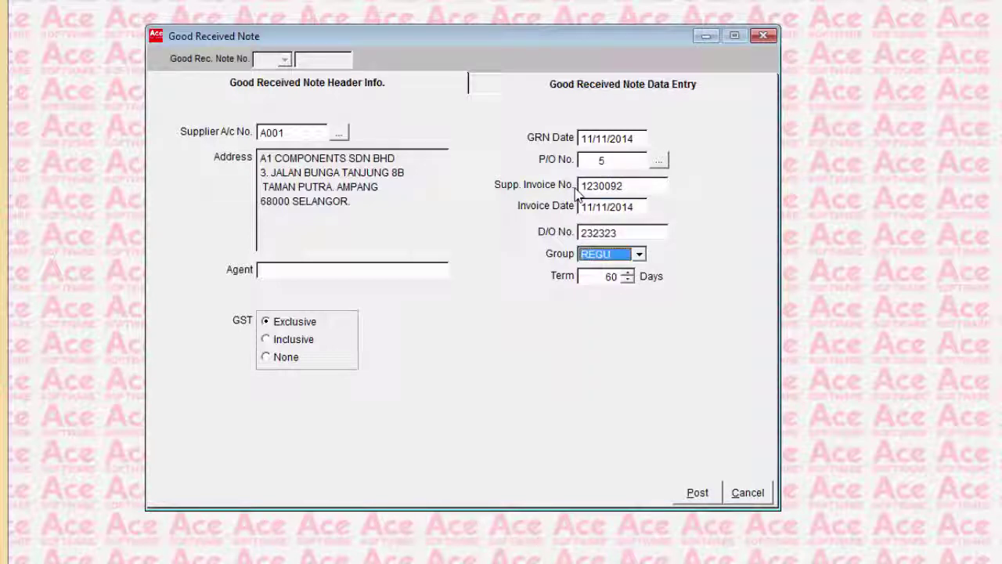
- Check the quantities, prices and delivery dates of the goods received note's data entry lines 011.003, 011.002 and 012.002
left_click(674, 87)
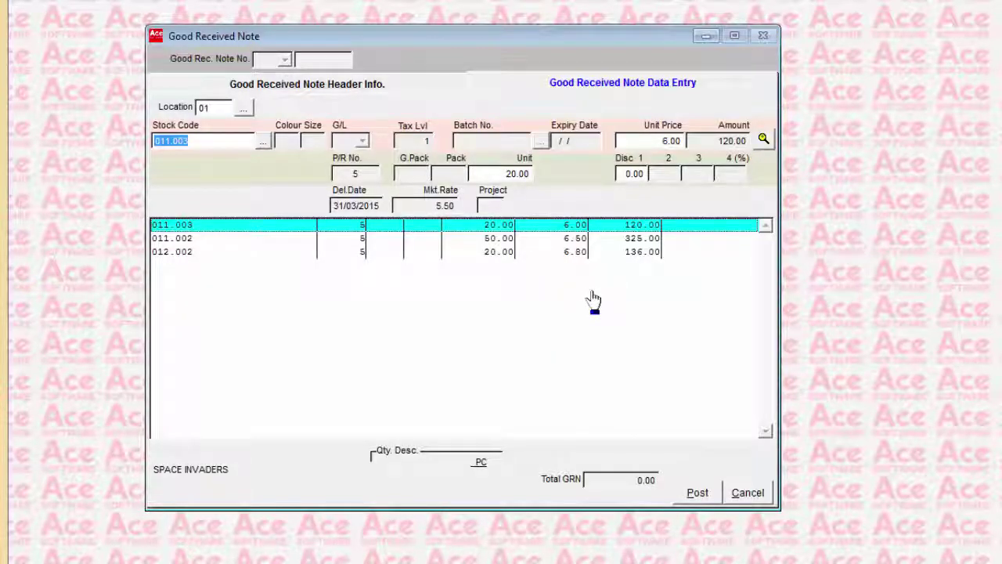
key("Down")
key("Down")
key("Down")
key("Up")
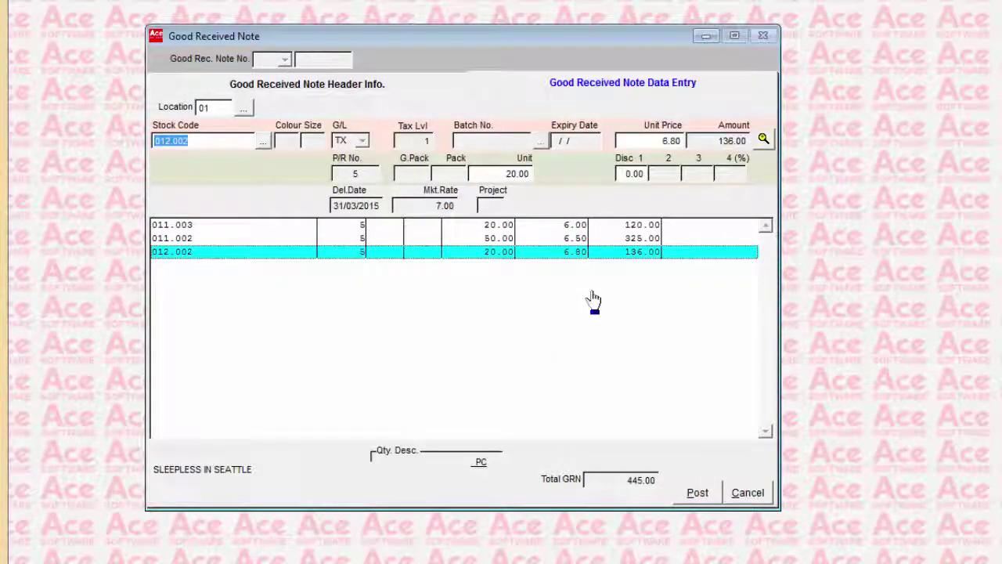
key("Up")
key("Up")
key("Down")
key("Down")
key("Down")
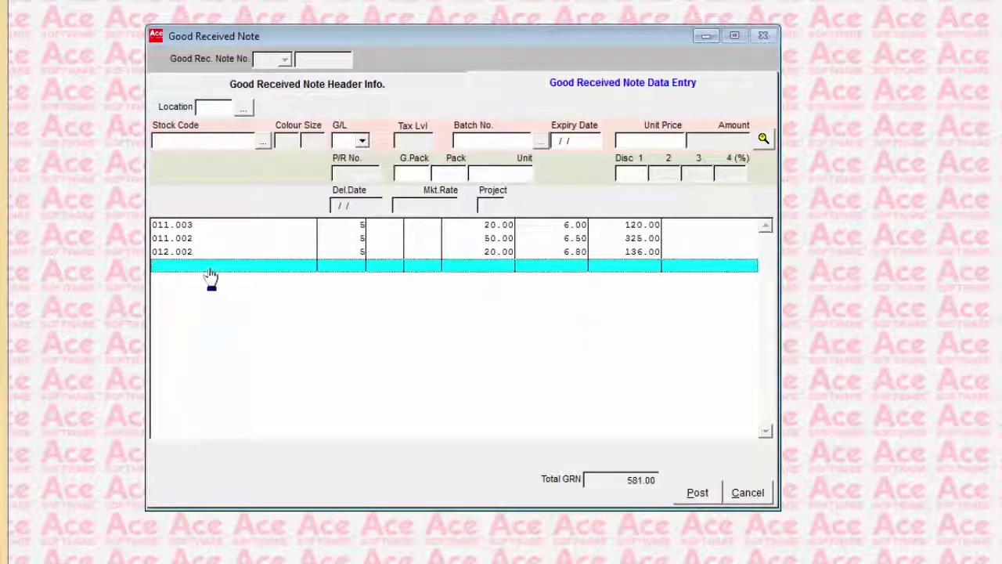
- Remove the 011.002 THOR line from the goods received note
key("Up")
key("Up")
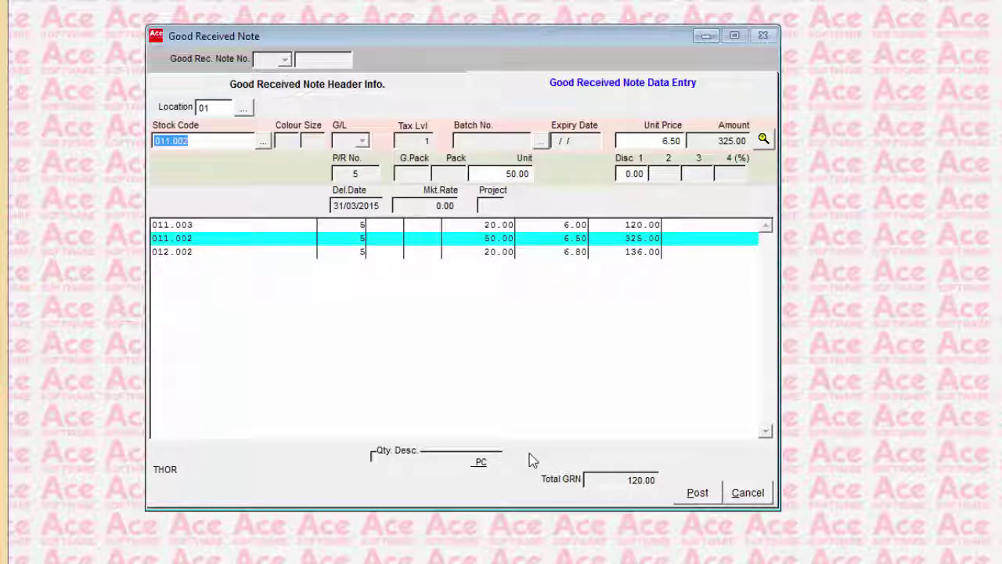
key("Delete")
key("Down")
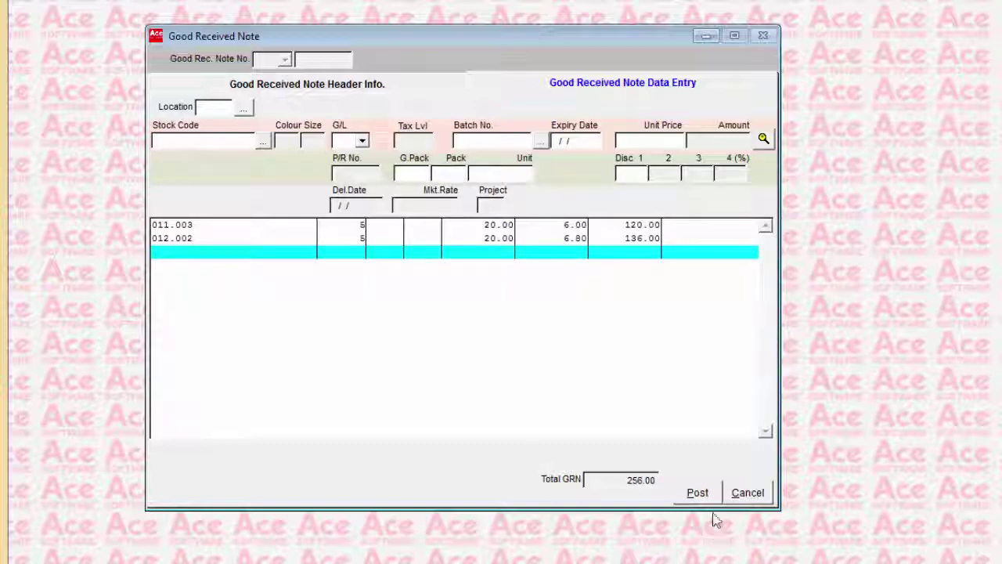
- Post the goods received note, accepting the calculated GST and the FOR PROJECT detail
left_click(701, 493)
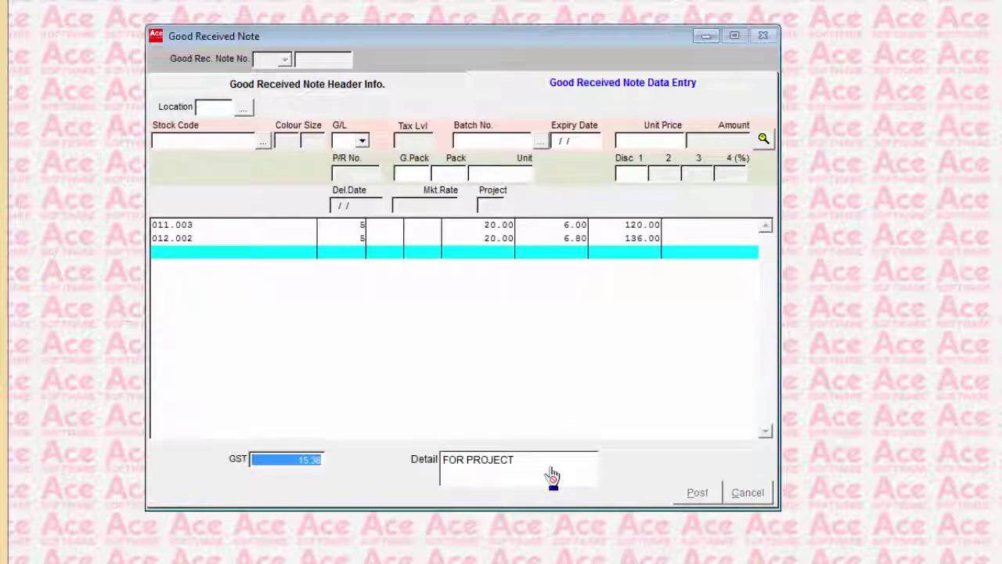
key("Return")
key("Down")
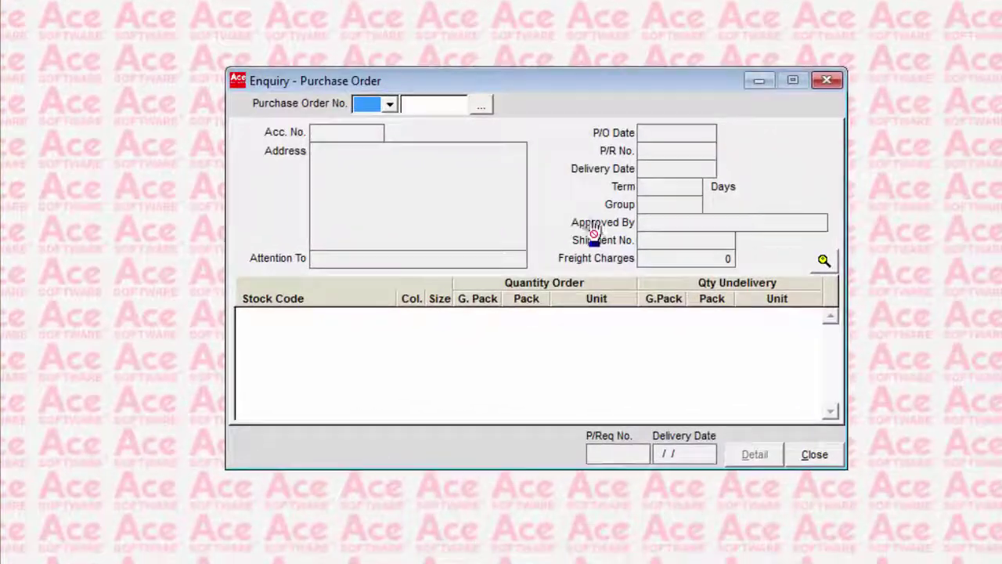
- Look up the A1 COMPONENTS SDN BHD purchase order in the enquiry, check its lines' ordered and undelivered quantities, and close the enquiry
left_click(483, 112)
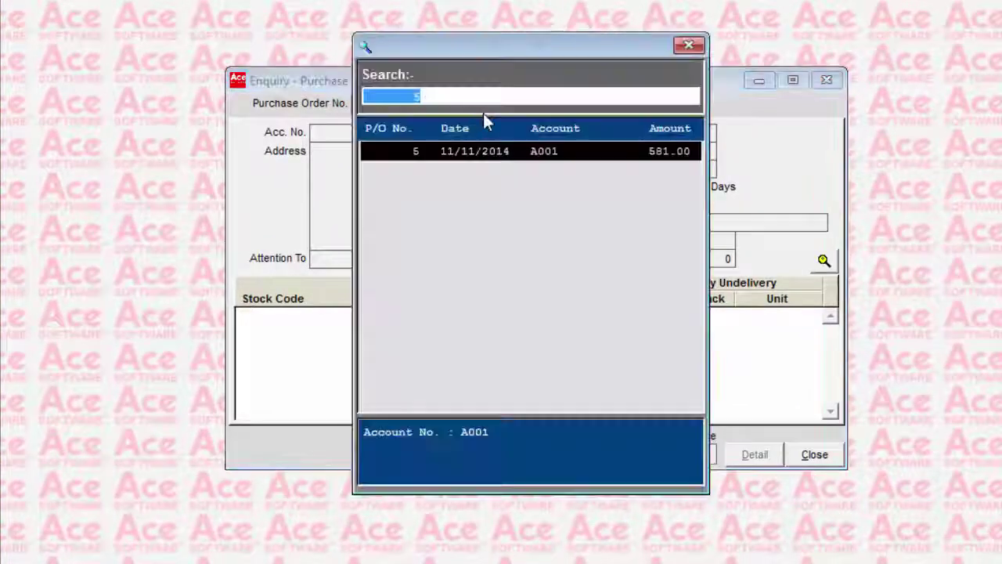
double_click(558, 152)
key("Down")
key("Down")
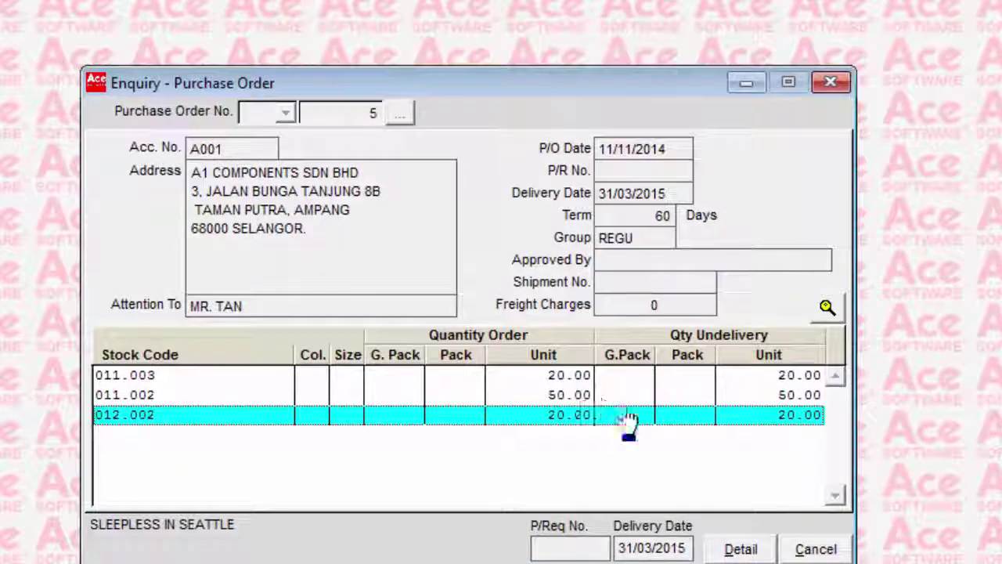
left_click(746, 550)
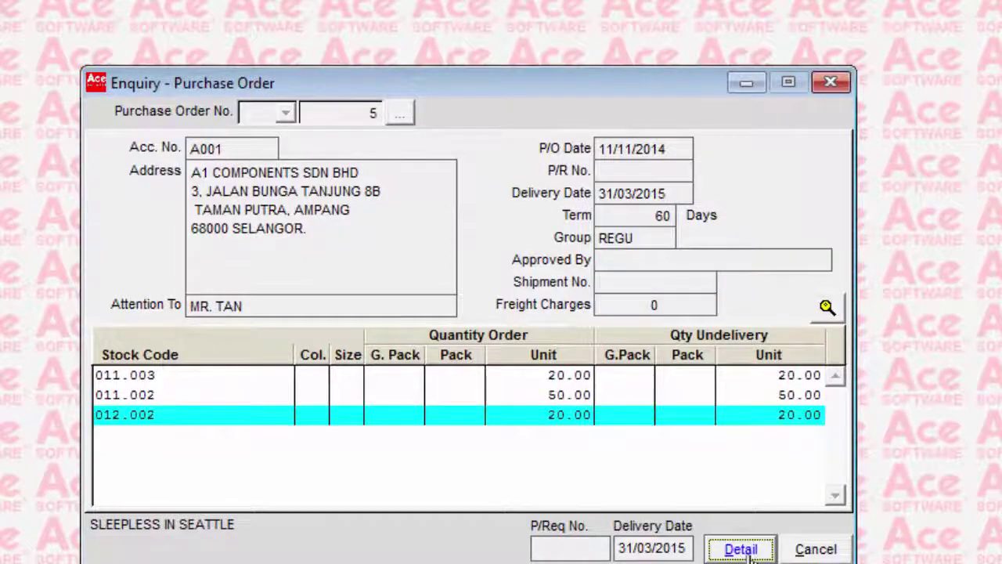
left_click(816, 550)
left_click(816, 549)
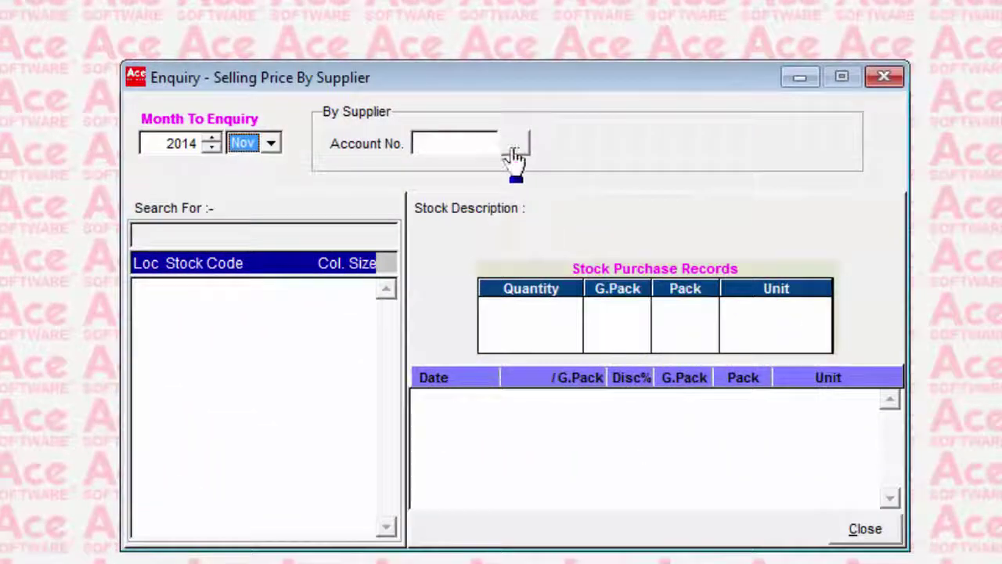
- Look up A1 COMPONENTS SDN BHD's purchase prices for Nov 2014 and examine the purchase records of stock items 011.001 through 901.001
left_click(516, 156)
key("Return")
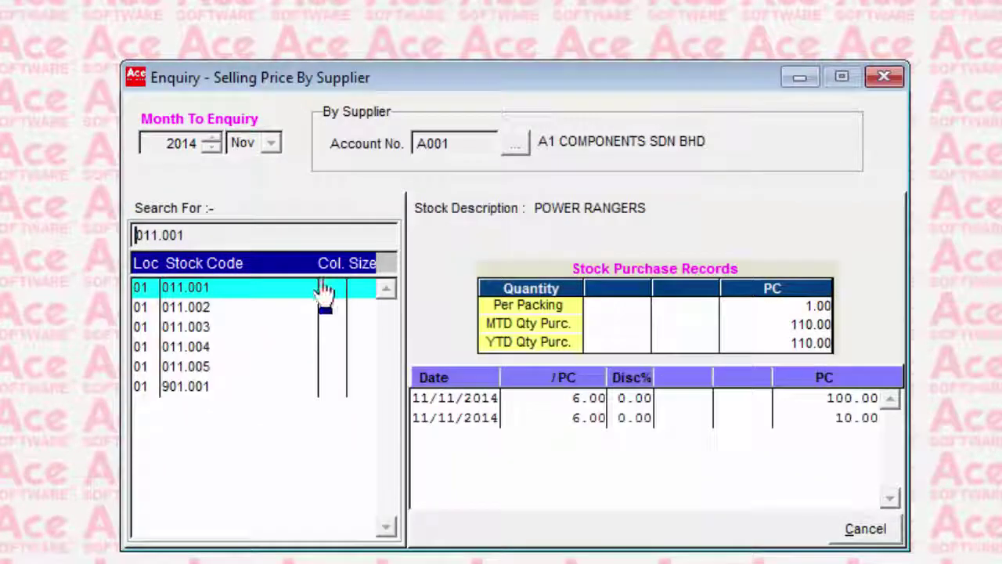
key("Down")
key("Down")
key("Down")
key("Up")
key("Down")
key("Down")
key("Down")
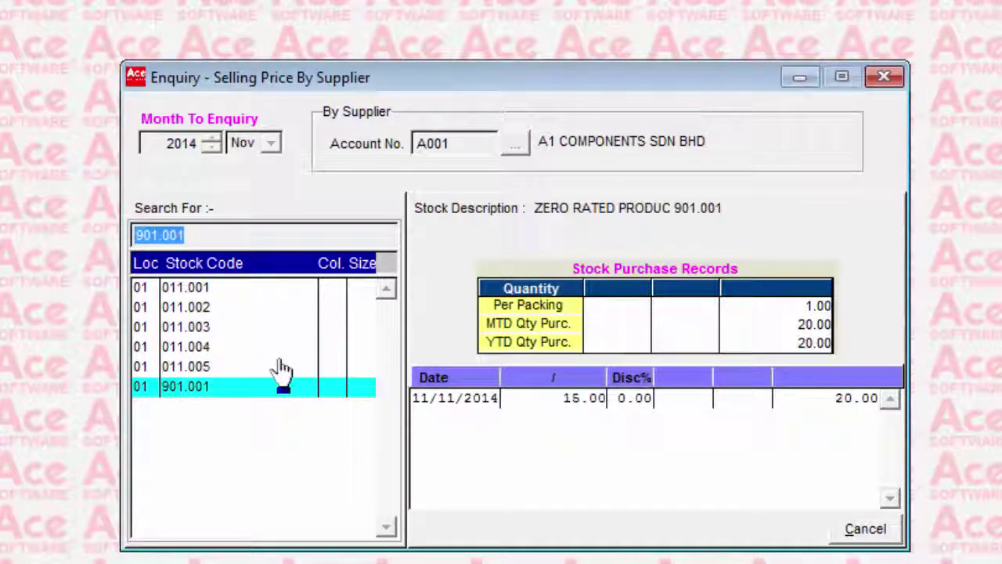
- Recheck the supplier's purchase records back up to 011.001 and down to 011.004 THE LAND BEFORE TIME, and close the price enquiry
key("Up")
key("Up")
key("Up")
key("Up")
key("Up")
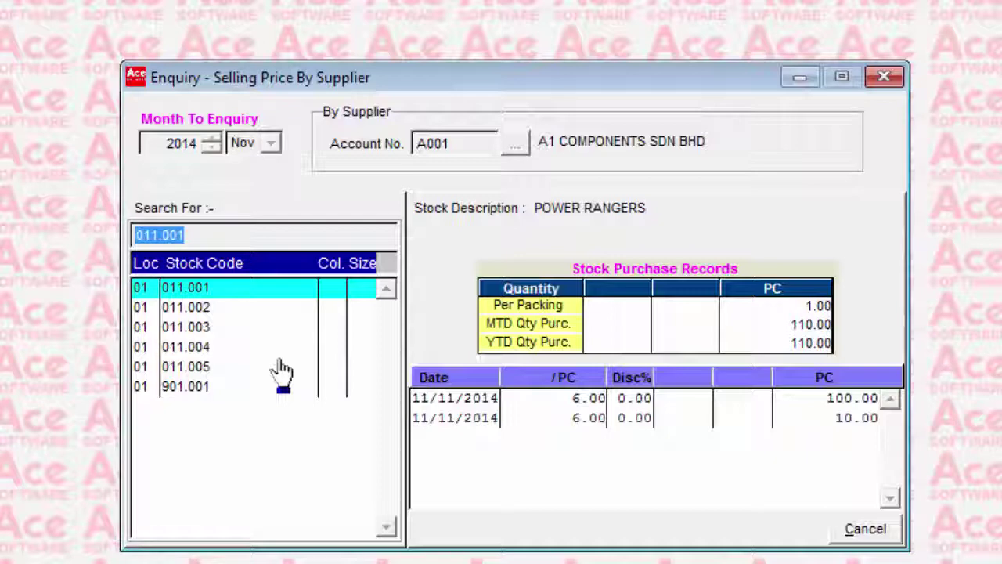
key("Down")
key("Down")
key("Down")
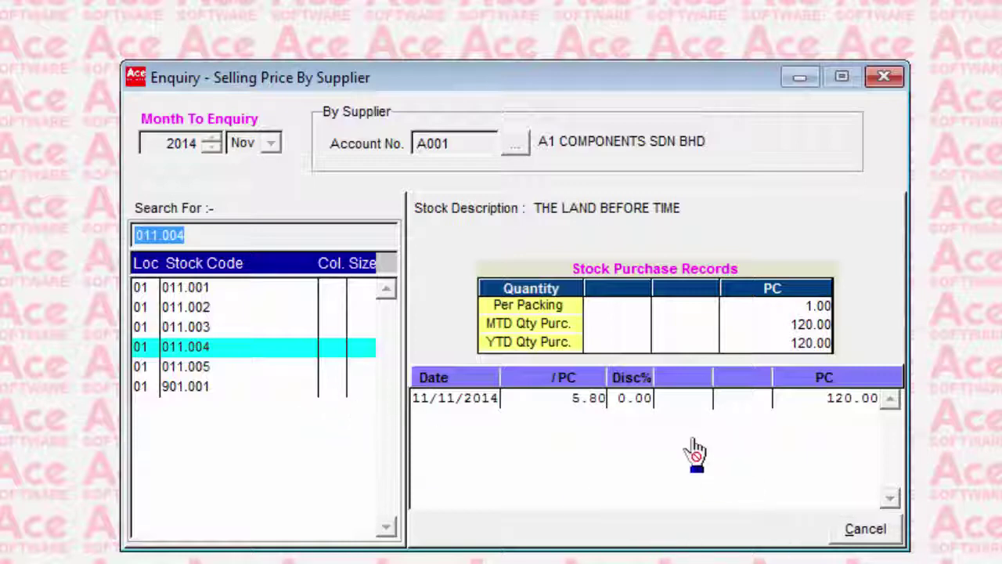
left_click(876, 540)
left_click(875, 540)
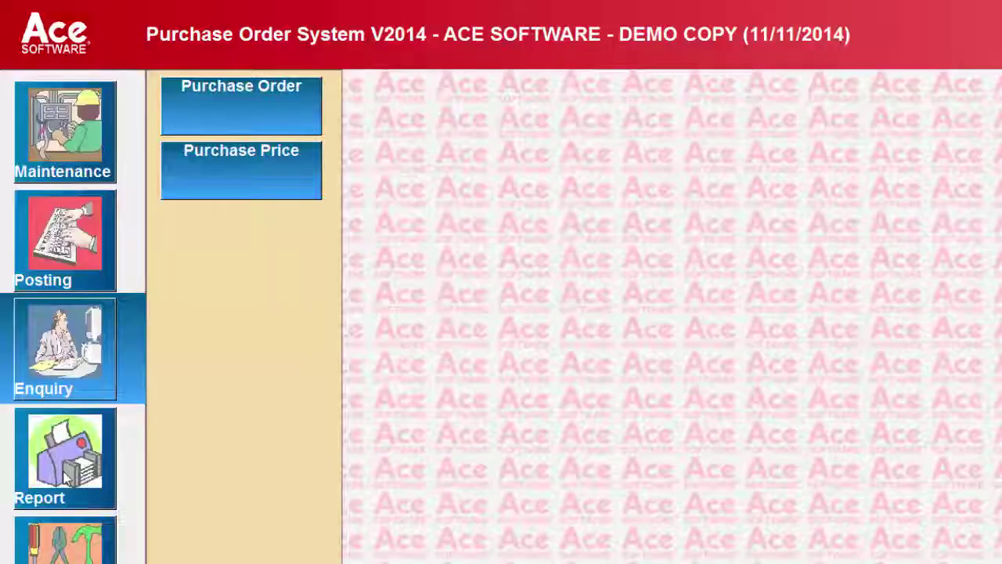
- Open the Purchase Order report, entering the password to show cost prices
left_click(65, 454)
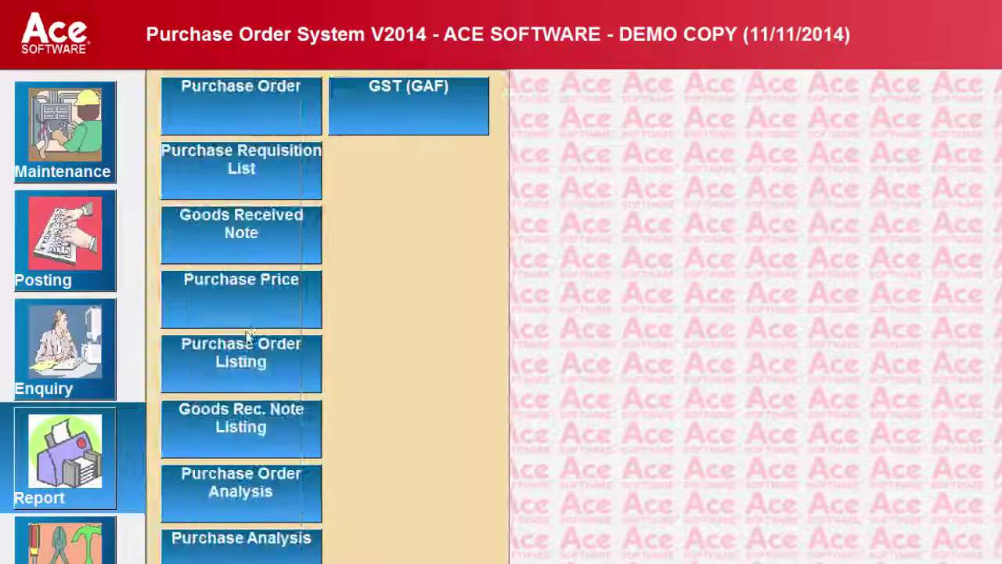
left_click(274, 120)
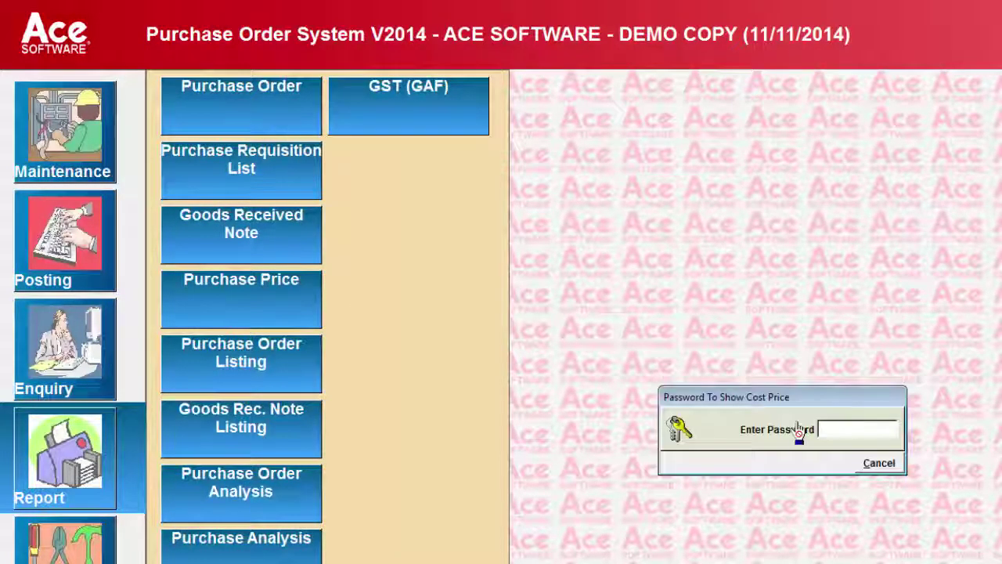
type("****")
key("Return")
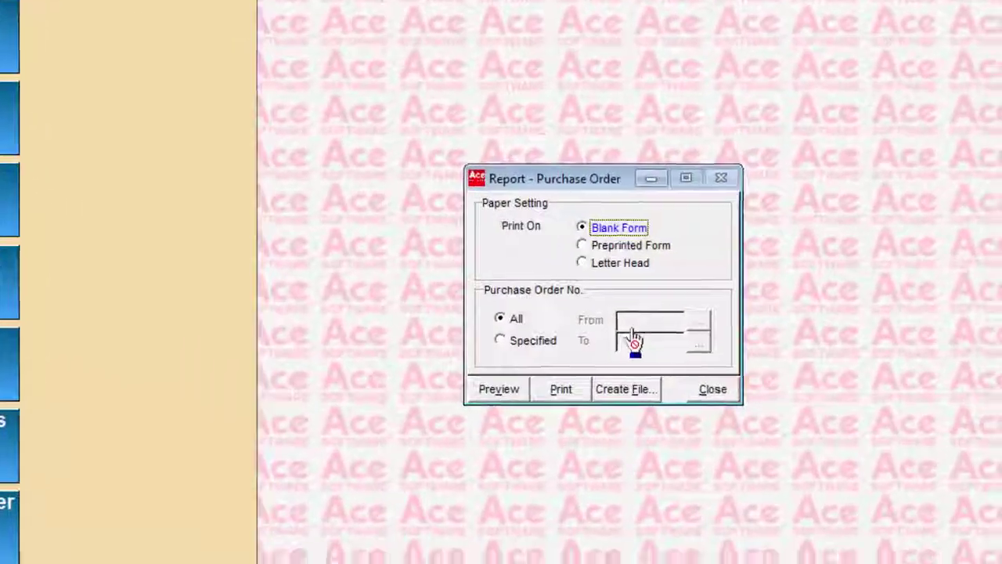
- Preview all purchase orders with the Letter Head paper setting and close the preview
left_click(540, 169)
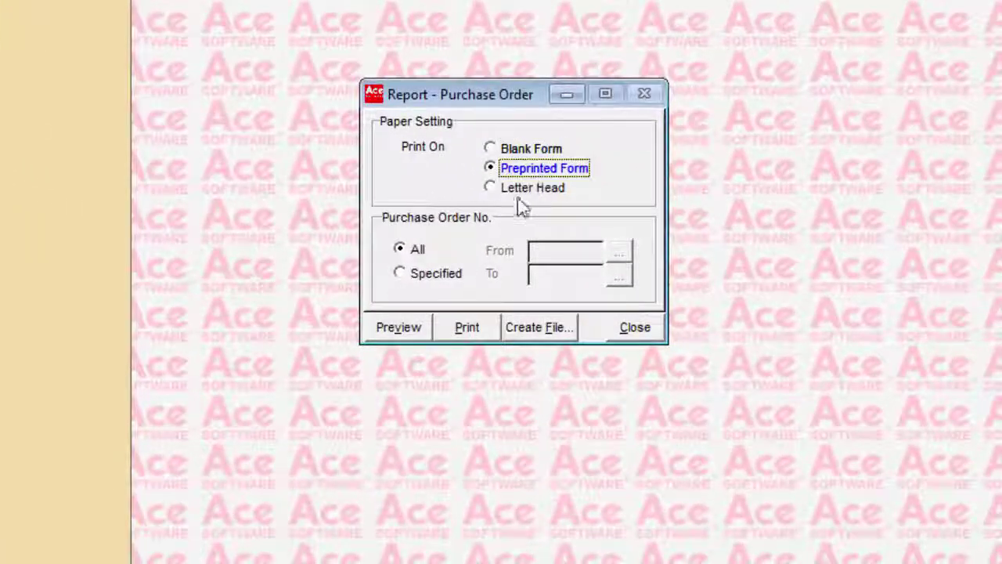
left_click(529, 192)
left_click(401, 328)
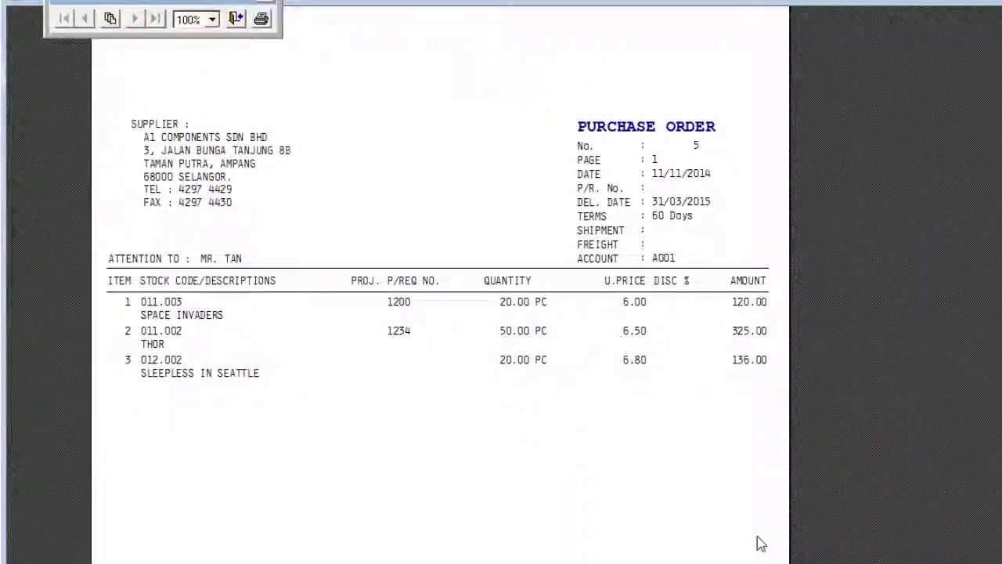
left_click(236, 19)
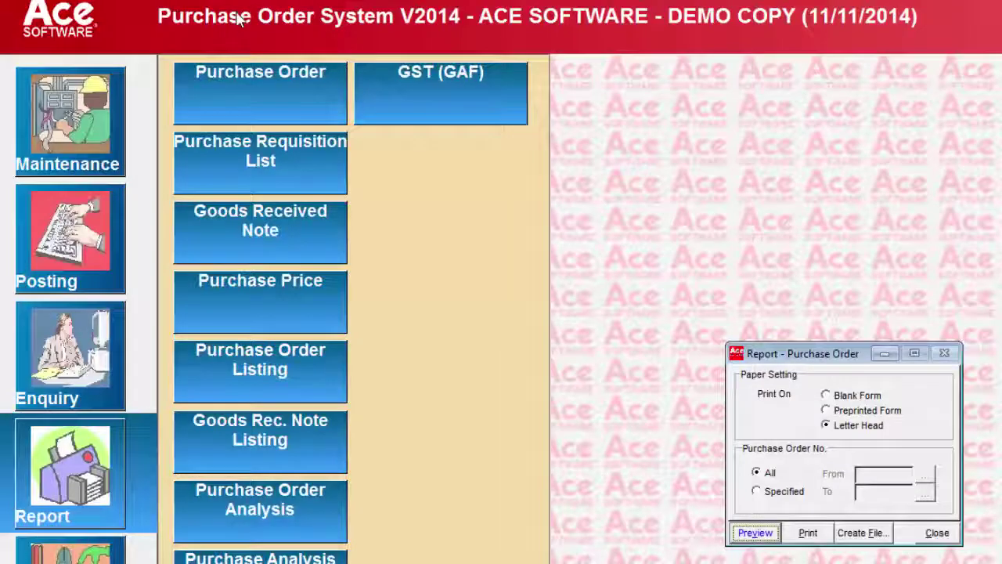
- Preview all purchase orders with the Blank Form paper setting and close the preview
left_click(857, 395)
left_click(759, 537)
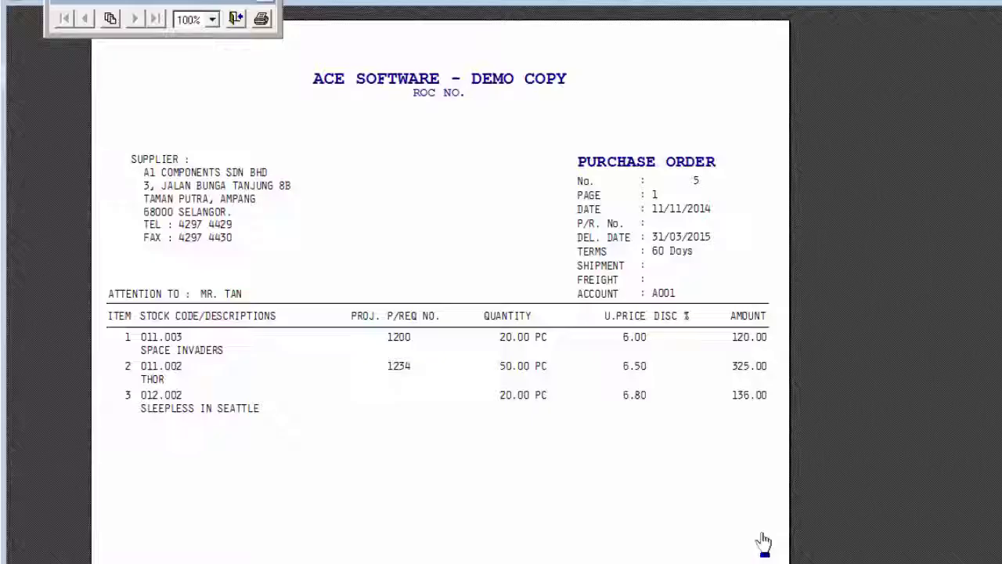
left_click(236, 19)
- Preview all purchase orders with the Preprinted Form paper setting, closing both the preview and the report
left_click(841, 419)
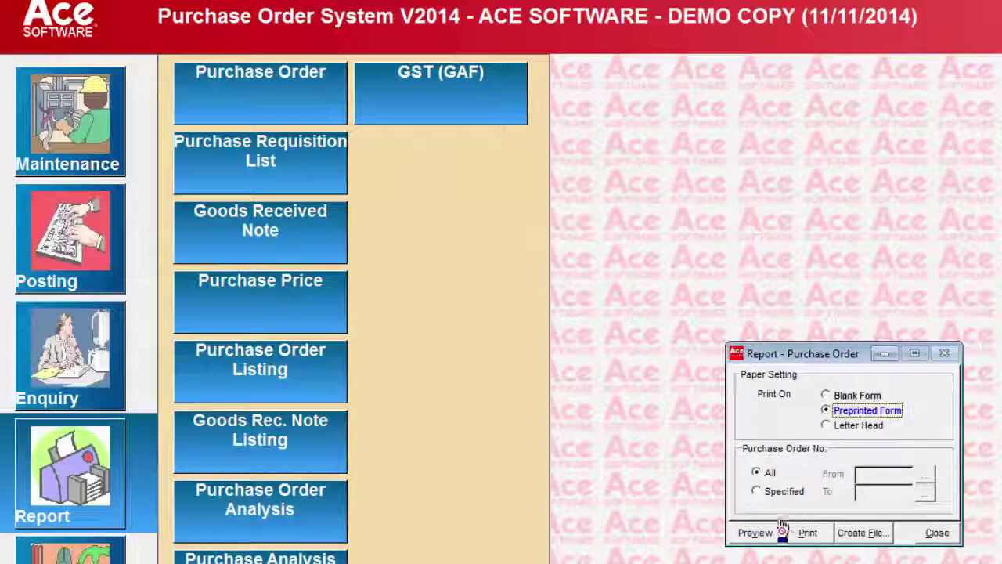
left_click(756, 532)
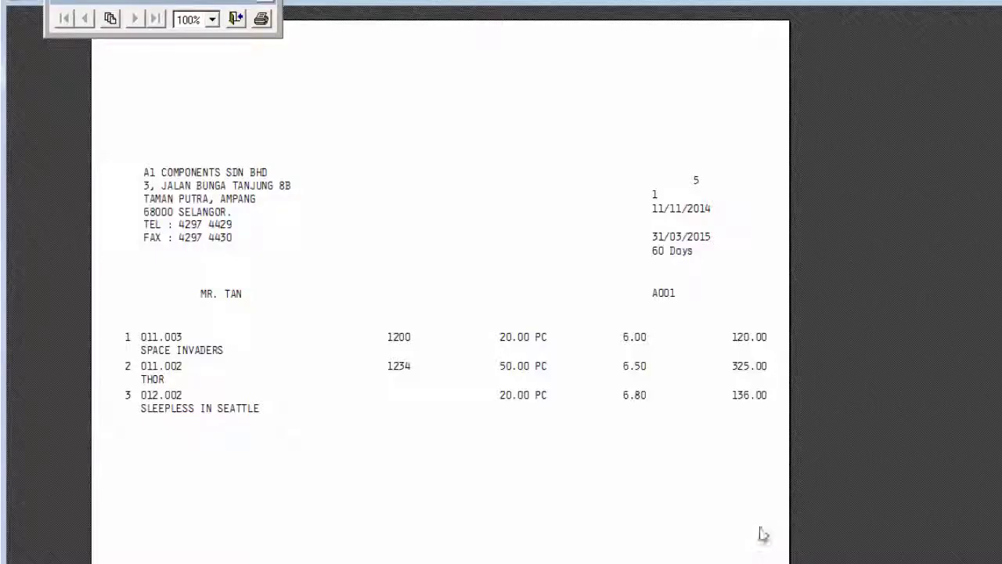
left_click(236, 19)
left_click(937, 532)
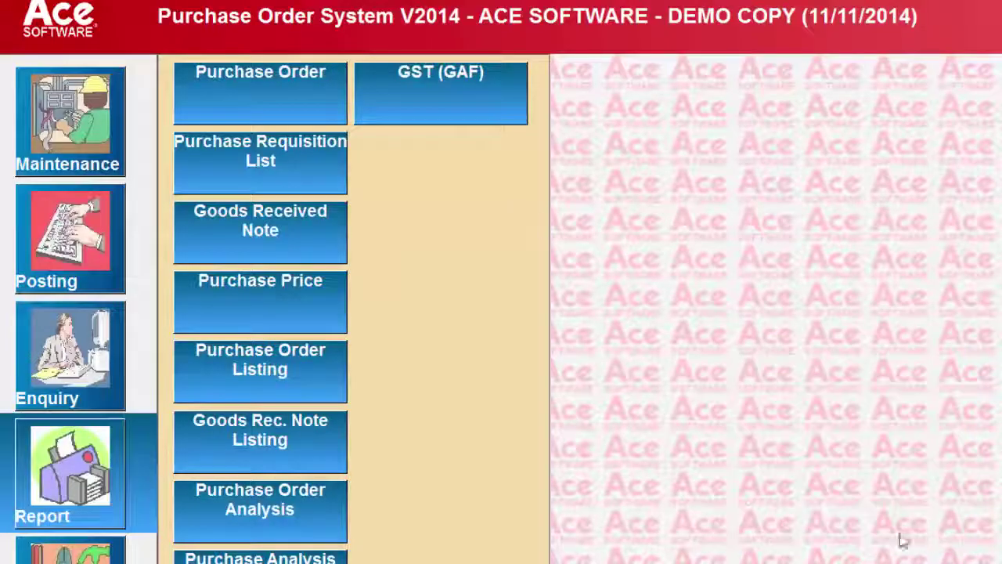
- Open the Purchase Requisition List report and limit its account range to A1 COMPONENTS SDN BHD
left_click(270, 161)
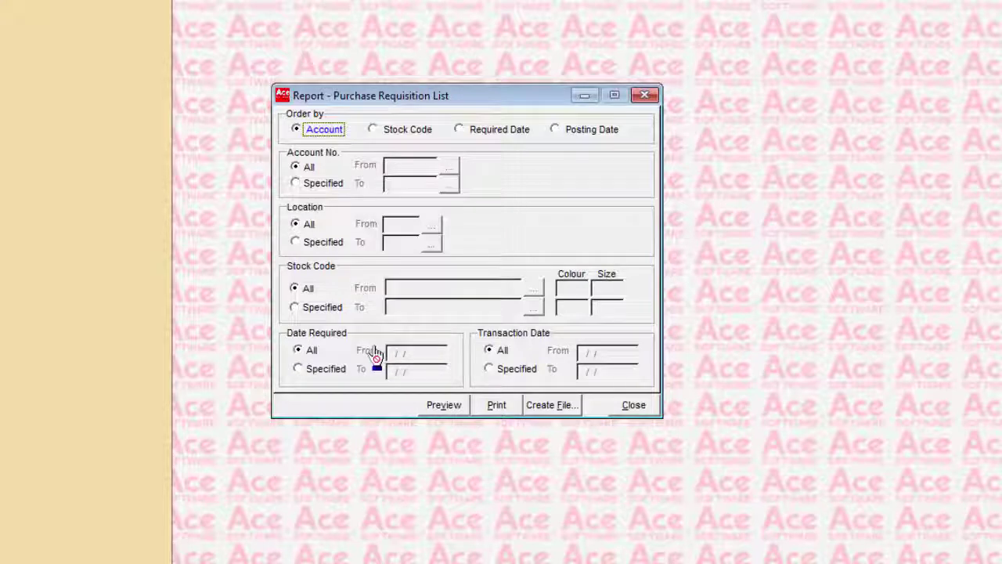
left_click(312, 189)
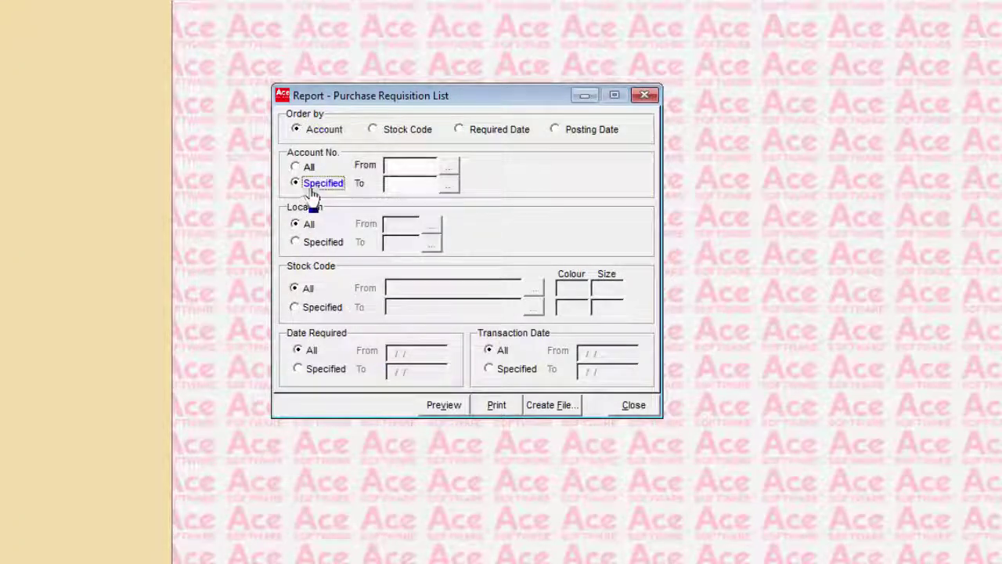
left_click(448, 166)
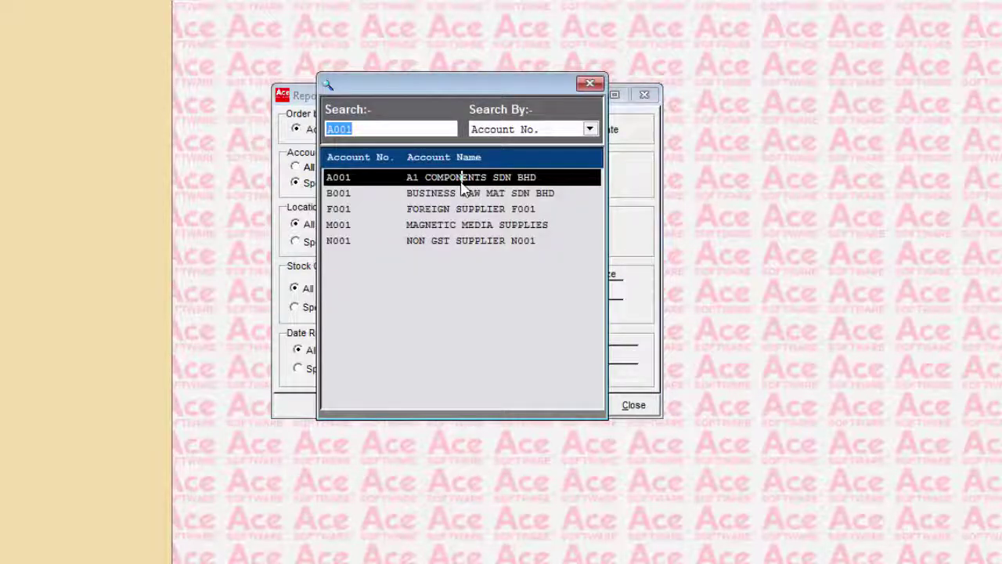
double_click(462, 180)
- Limit the requisition list's location to 01 MAIN STORE and keep all stock codes
left_click(317, 244)
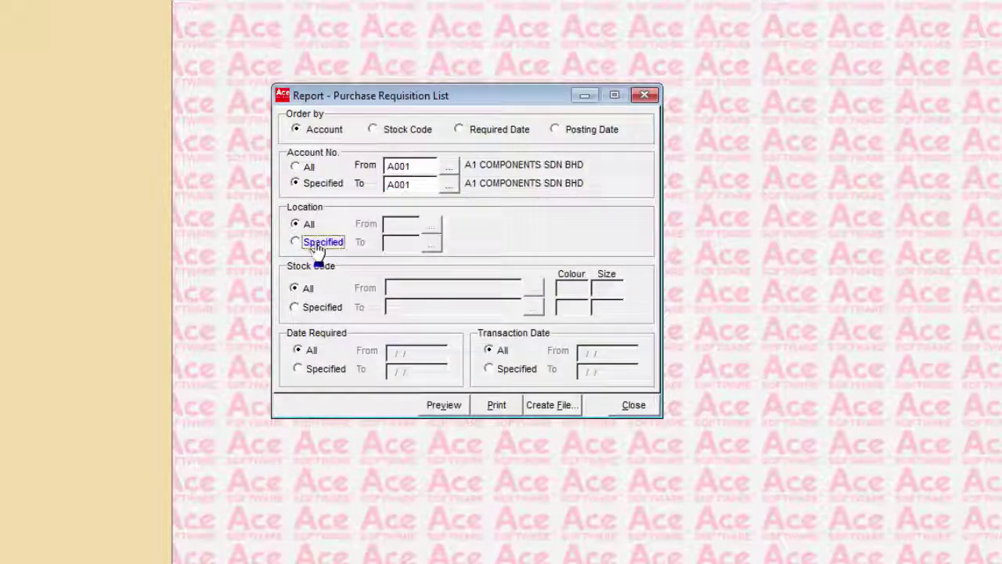
left_click(432, 243)
double_click(428, 185)
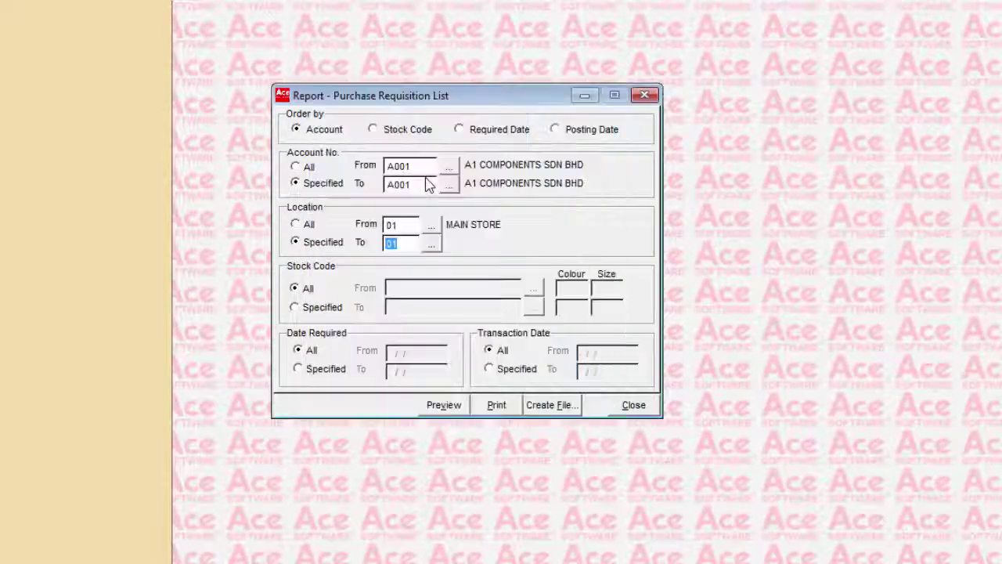
left_click(297, 308)
left_click(296, 289)
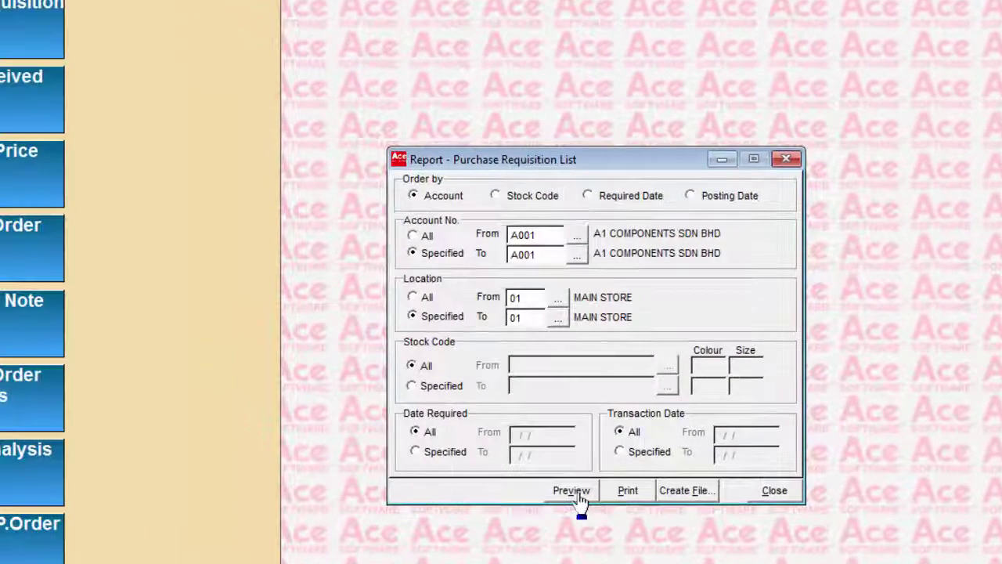
- Preview the purchase requisition list, review its stock lines, and close the preview and the report
left_click(443, 405)
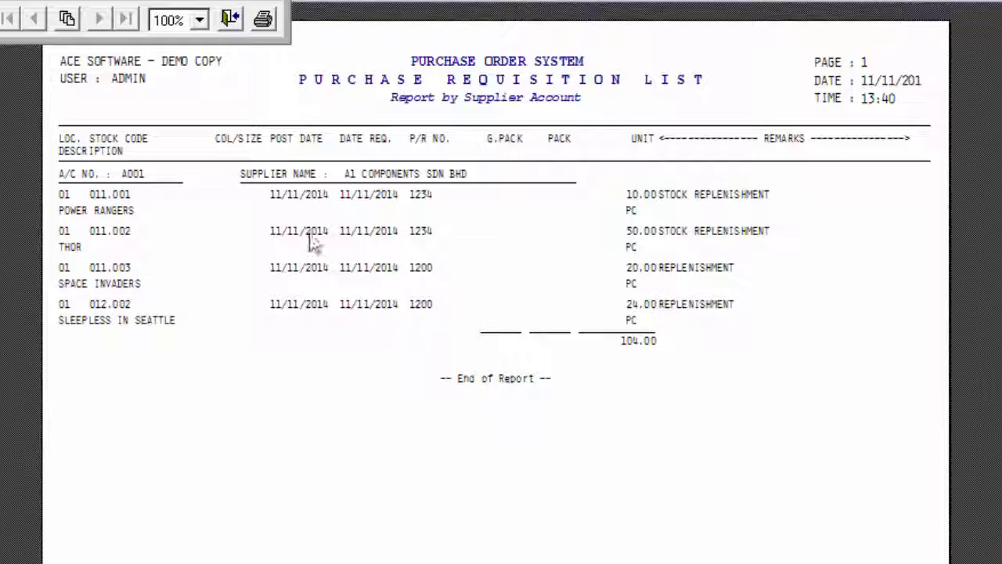
left_click(228, 22)
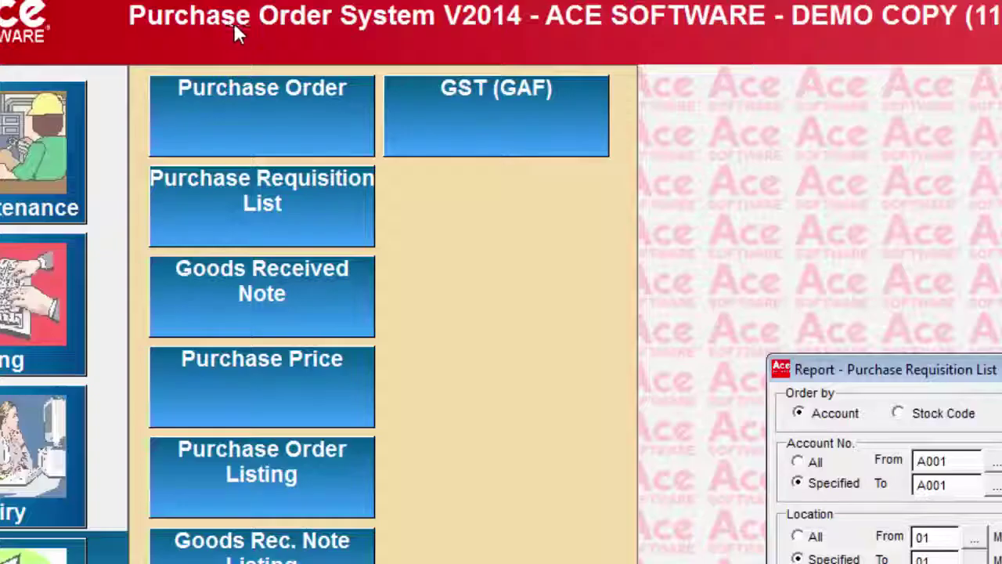
key("Escape")
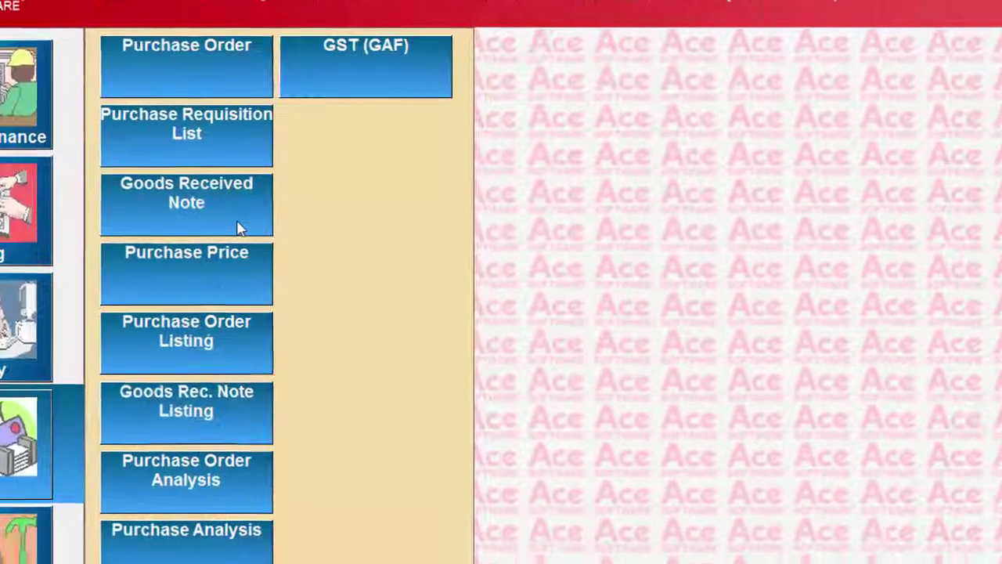
- Open the Goods Received Note report and set it to print on Blank Form
left_click(303, 267)
left_click(621, 273)
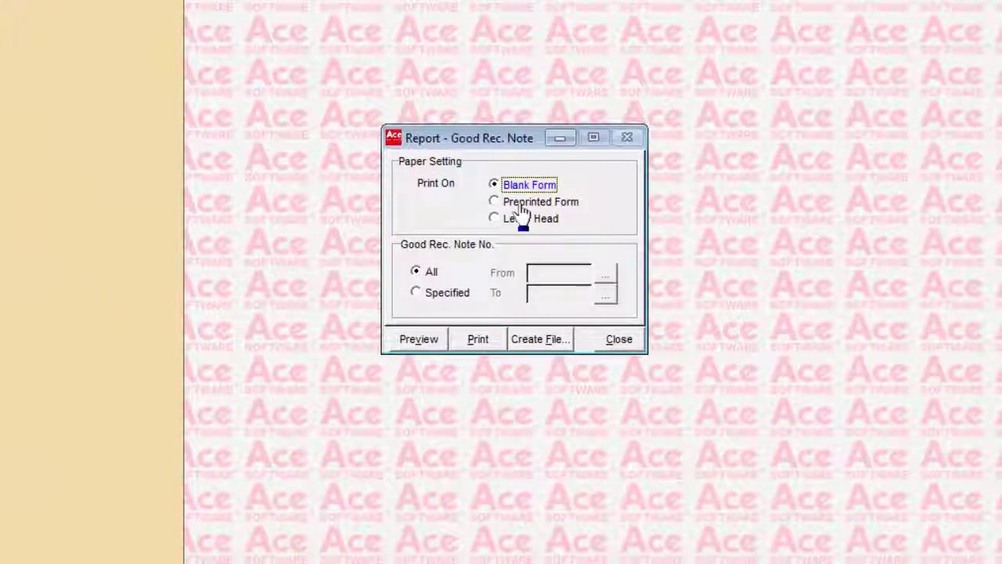
left_click(517, 221)
left_click(518, 186)
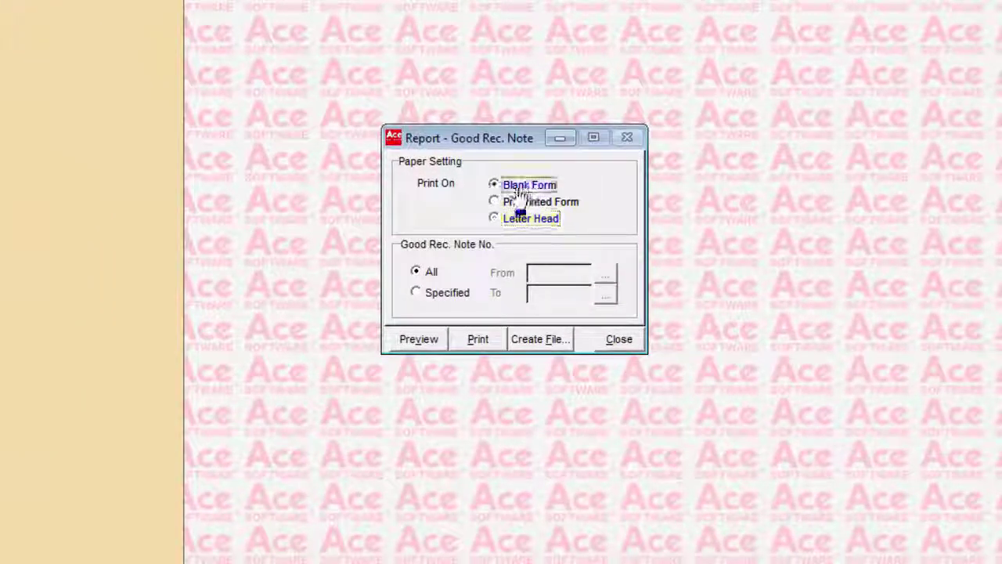
- Limit the report to the specified goods received notes from 1 to 2
left_click(443, 302)
left_click(605, 274)
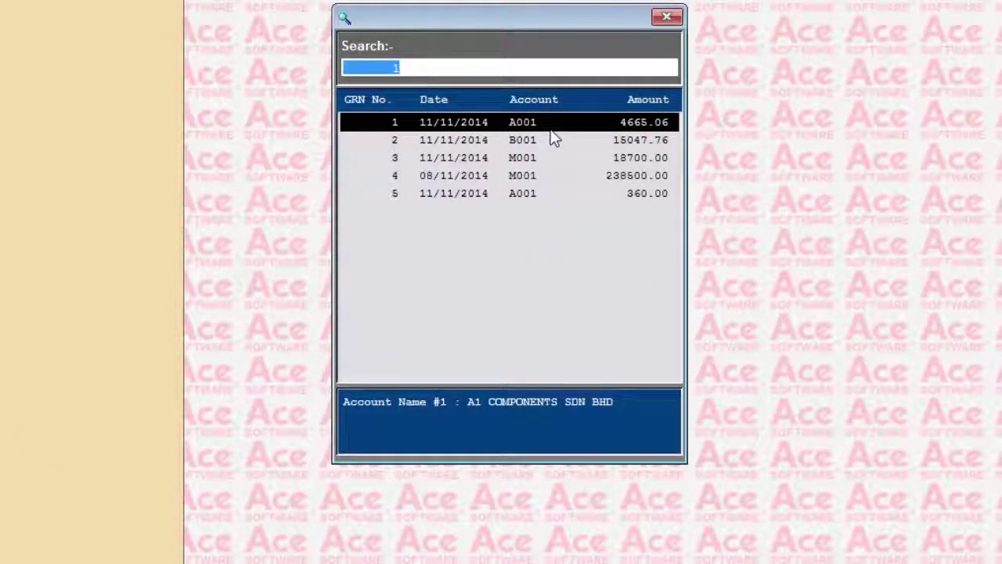
key("Return")
left_click(602, 293)
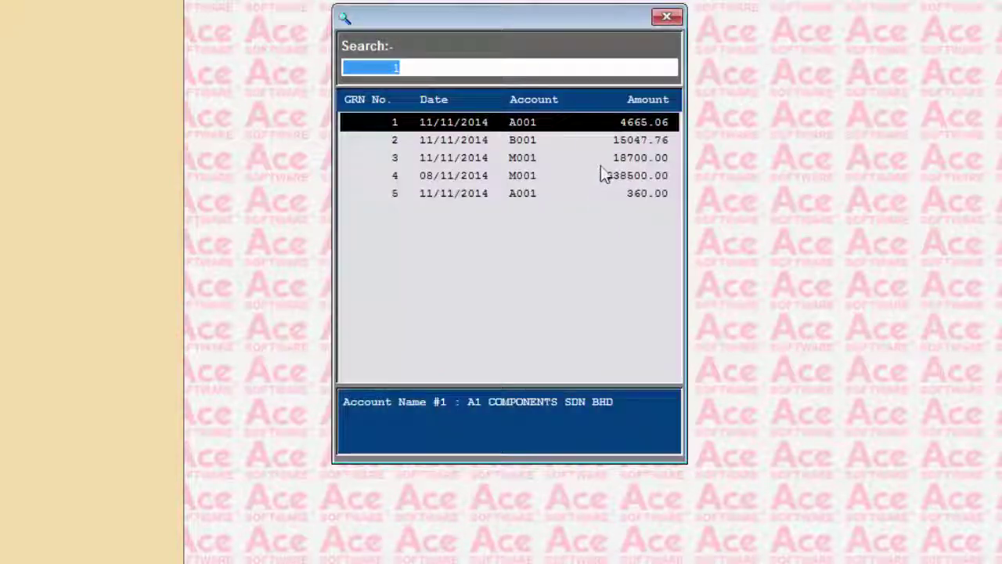
double_click(618, 142)
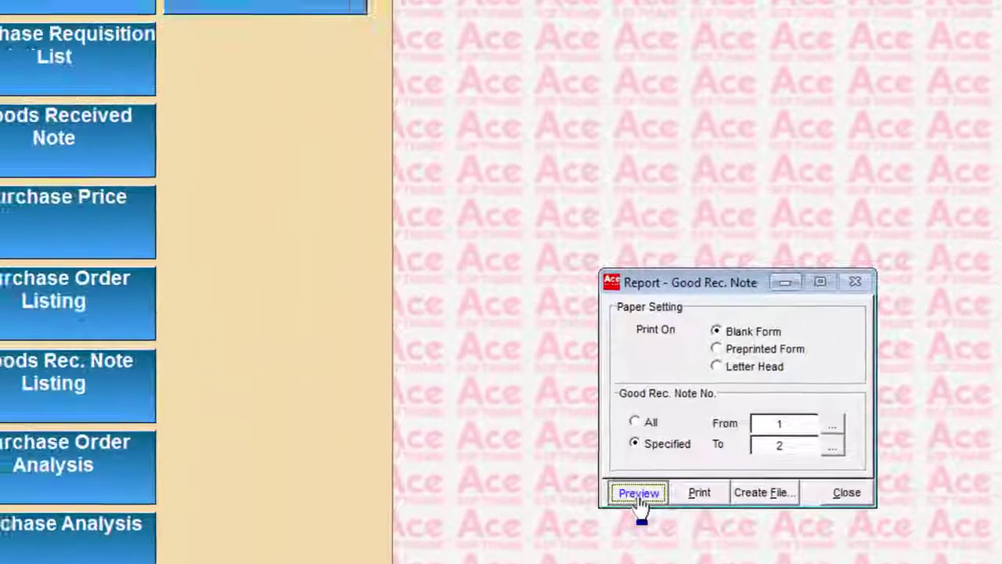
- Preview both goods received notes, check their item and GST lines, and close the preview and the report
left_click(433, 349)
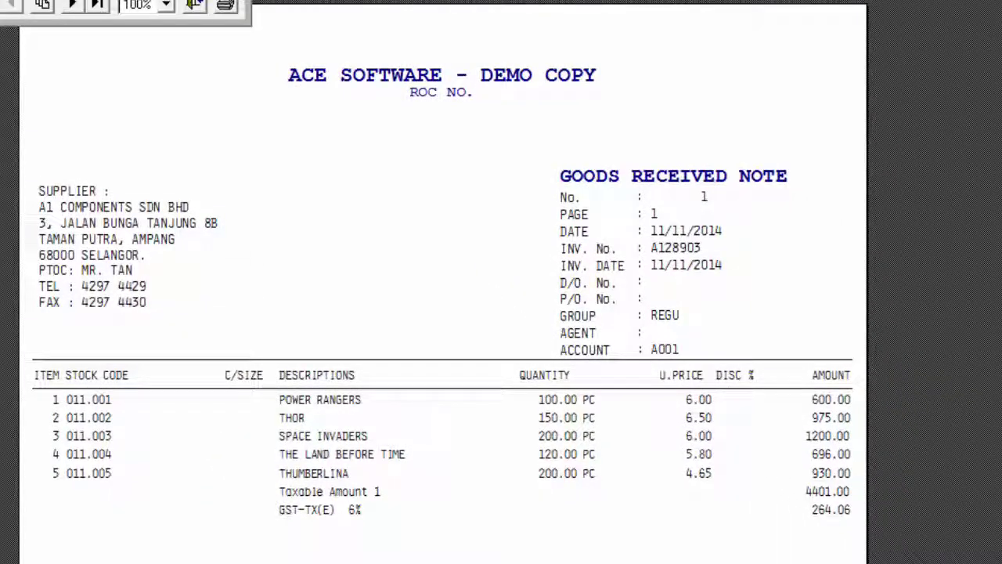
scroll(442, 282, "down", 5)
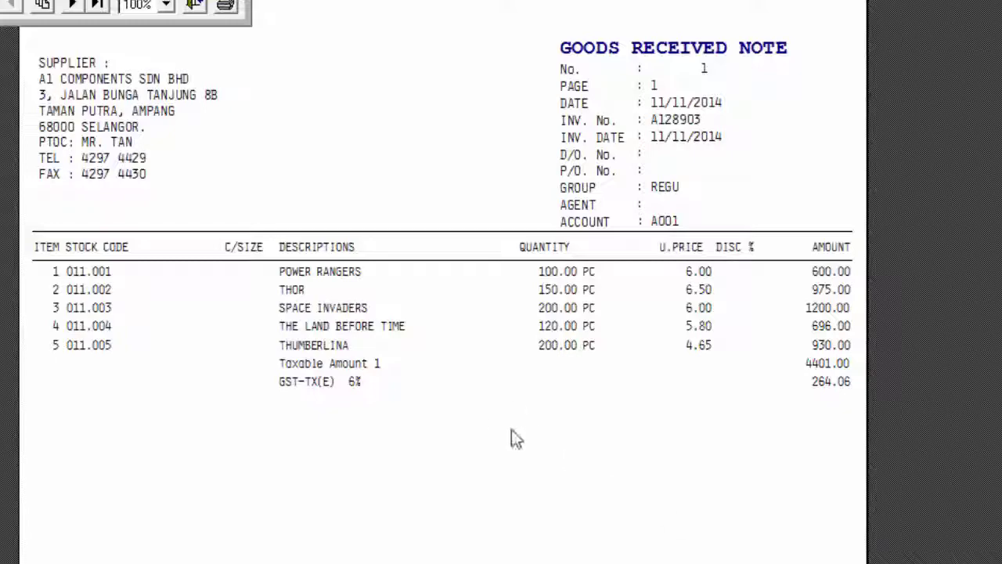
left_click(71, 6)
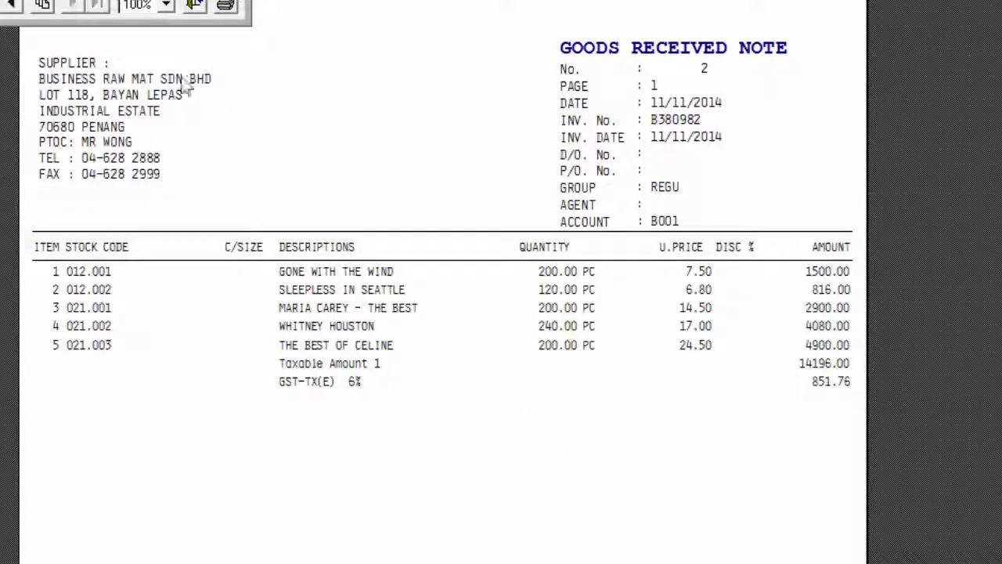
scroll(590, 356, "up", 6)
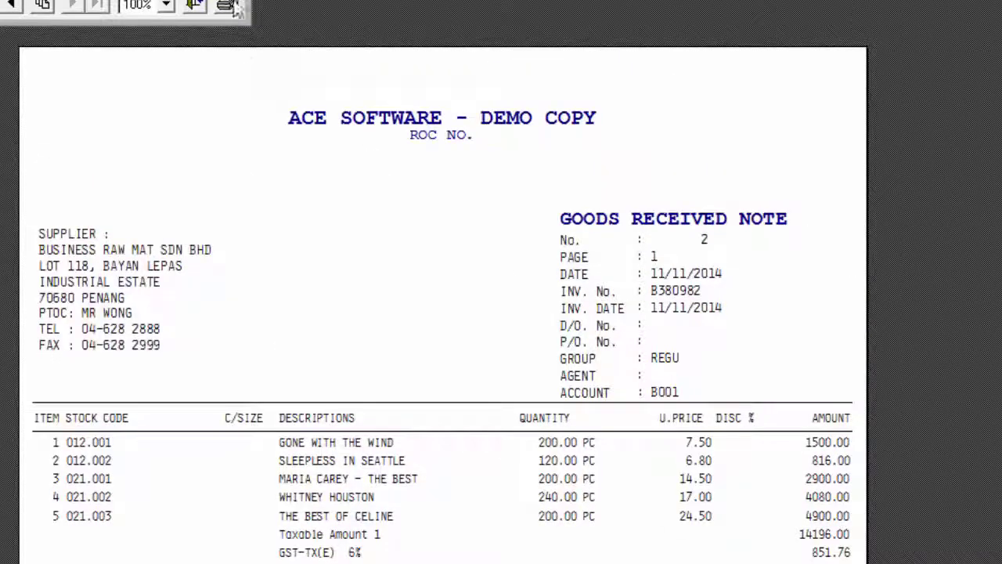
left_click(194, 7)
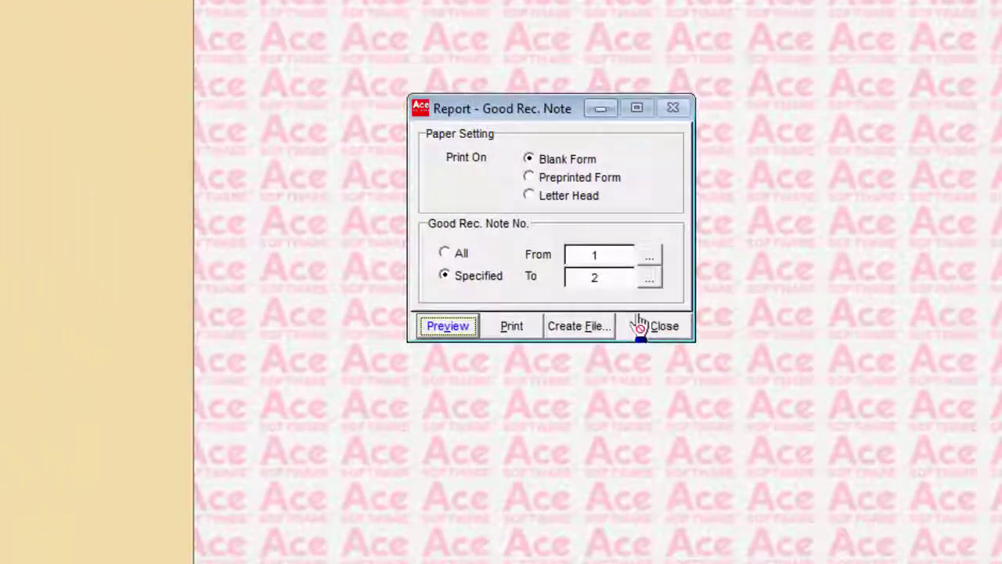
left_click(642, 325)
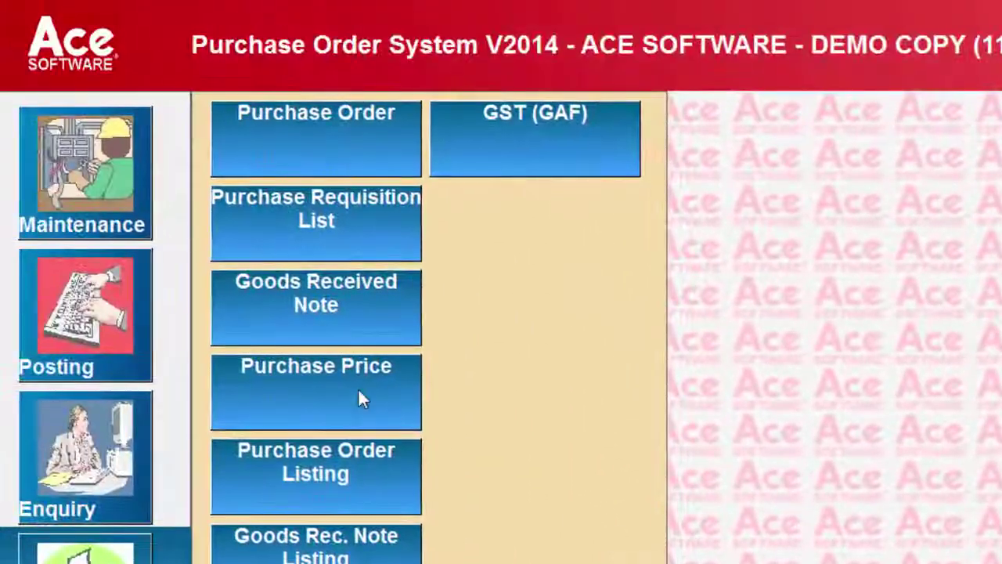
- Open the Purchase Price report and set it to print by Supplier
left_click(358, 393)
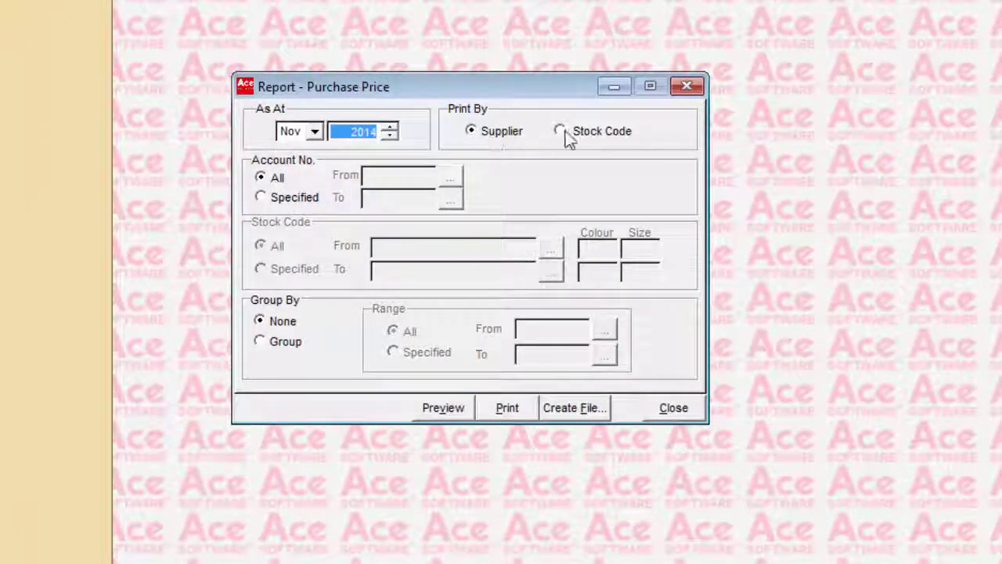
left_click(559, 130)
left_click(493, 131)
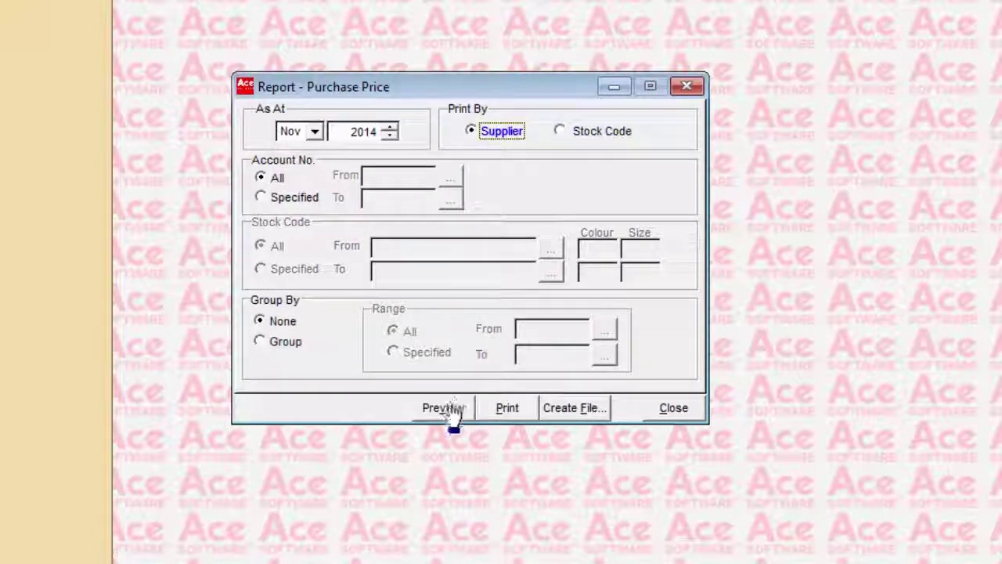
left_click(281, 199)
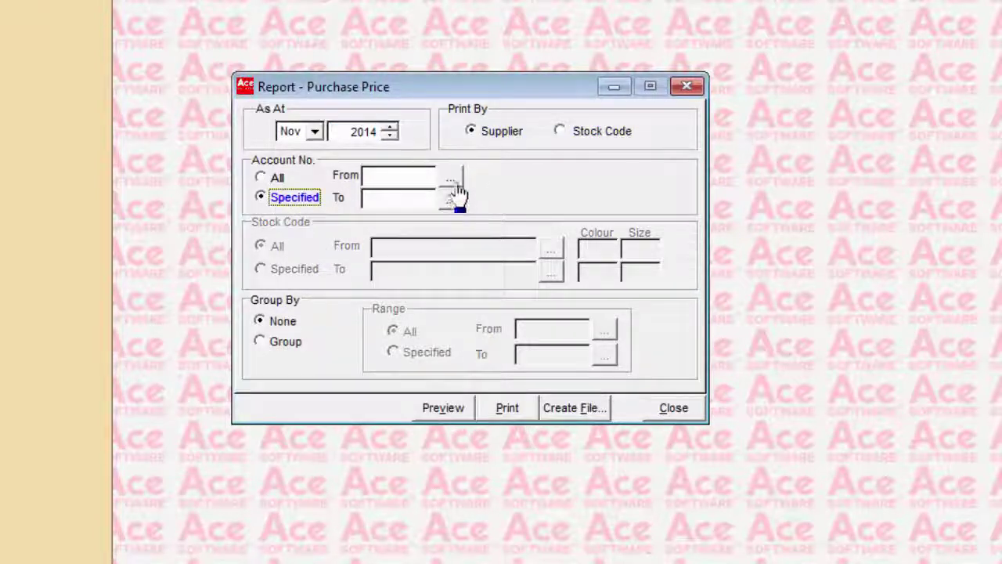
left_click(452, 179)
left_click(609, 49)
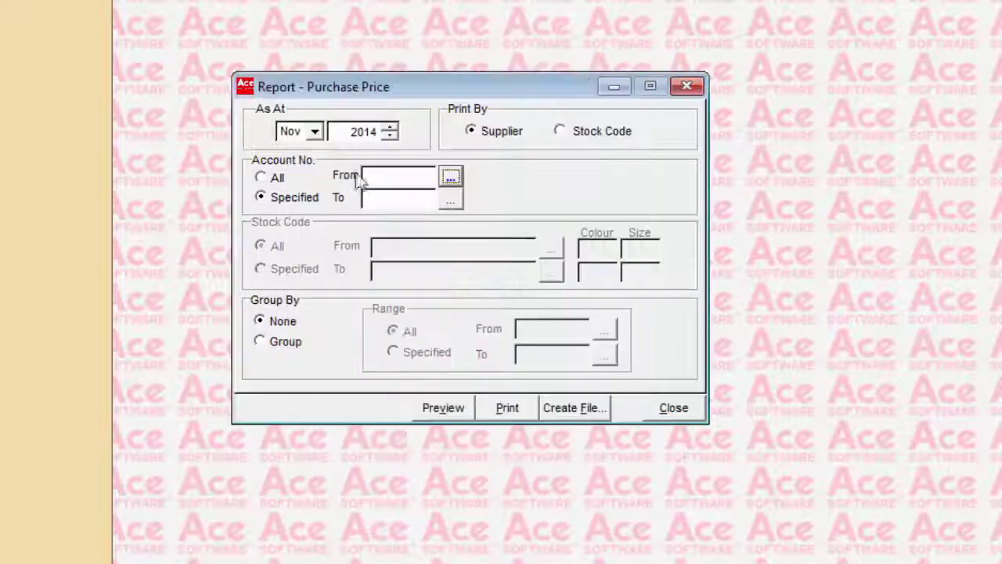
left_click(277, 178)
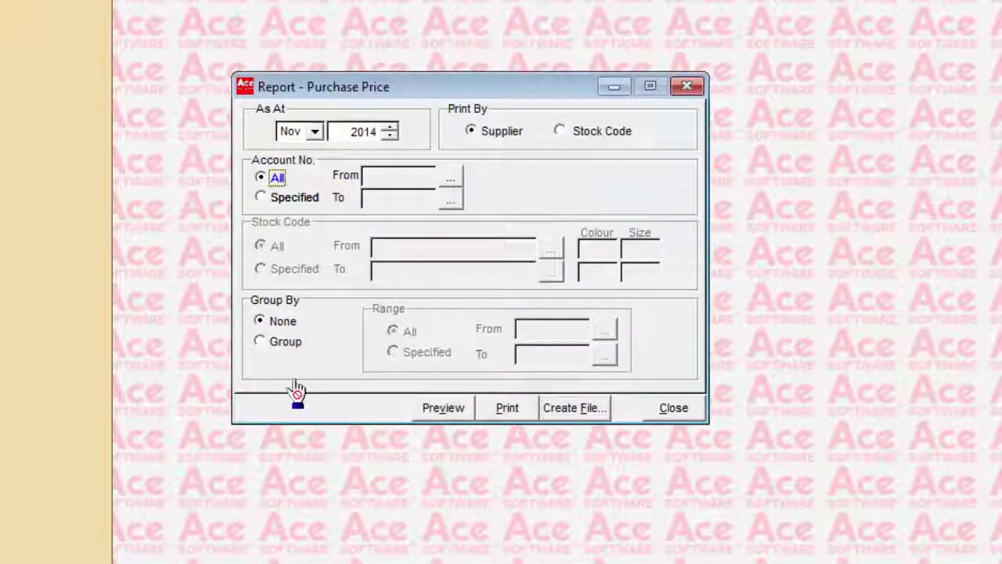
- Preview the November 2014 Purchase Price report by Supplier and again by Stock Code, and close the report
left_click(448, 410)
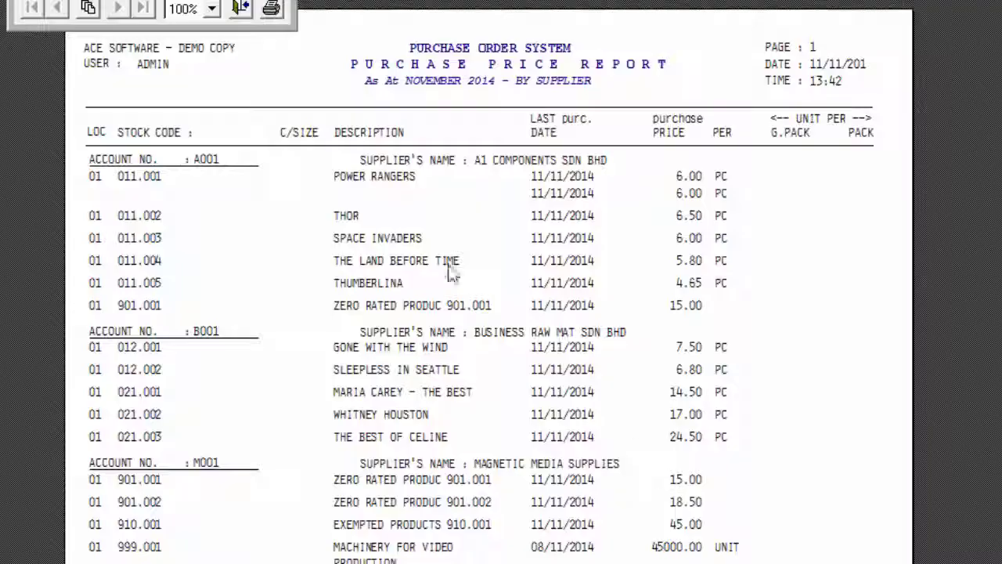
left_click(249, 7)
left_click(814, 309)
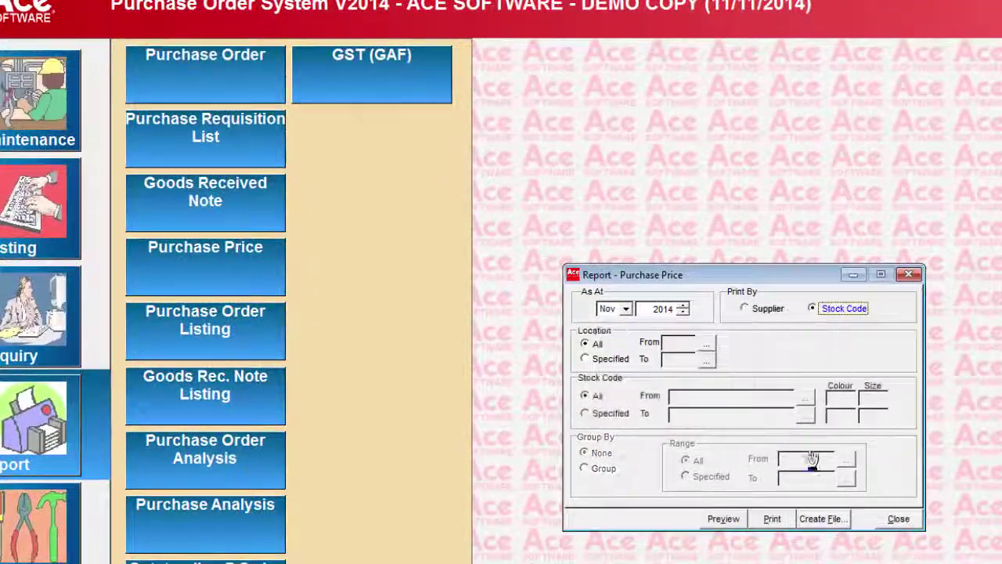
left_click(724, 518)
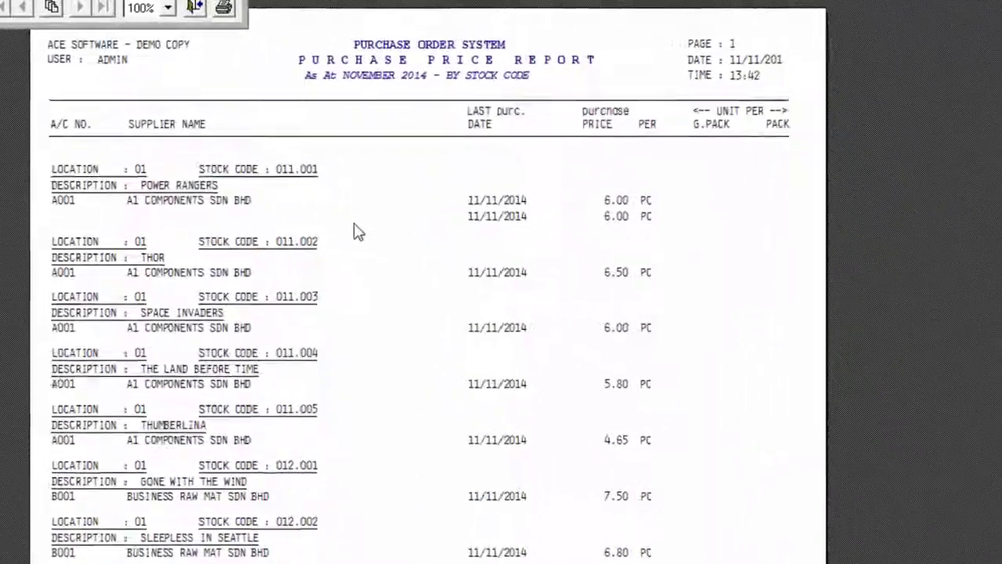
scroll(443, 394, "down", 4)
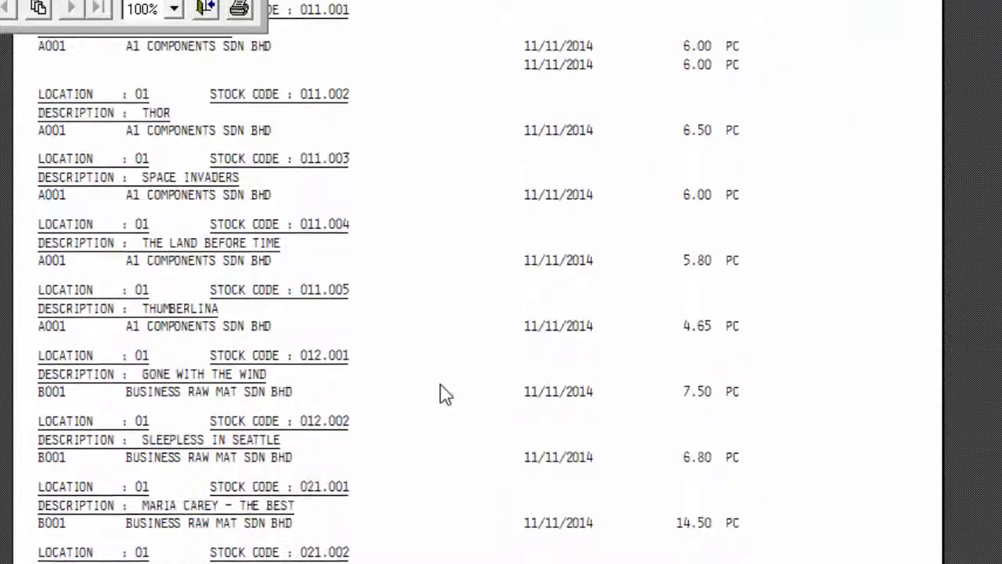
scroll(443, 394, "up", 3)
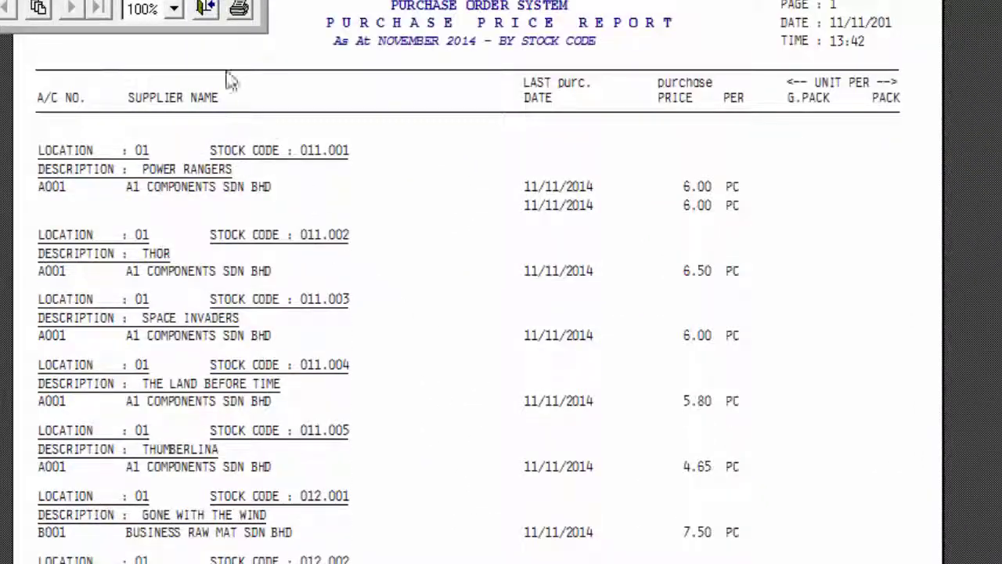
left_click(208, 12)
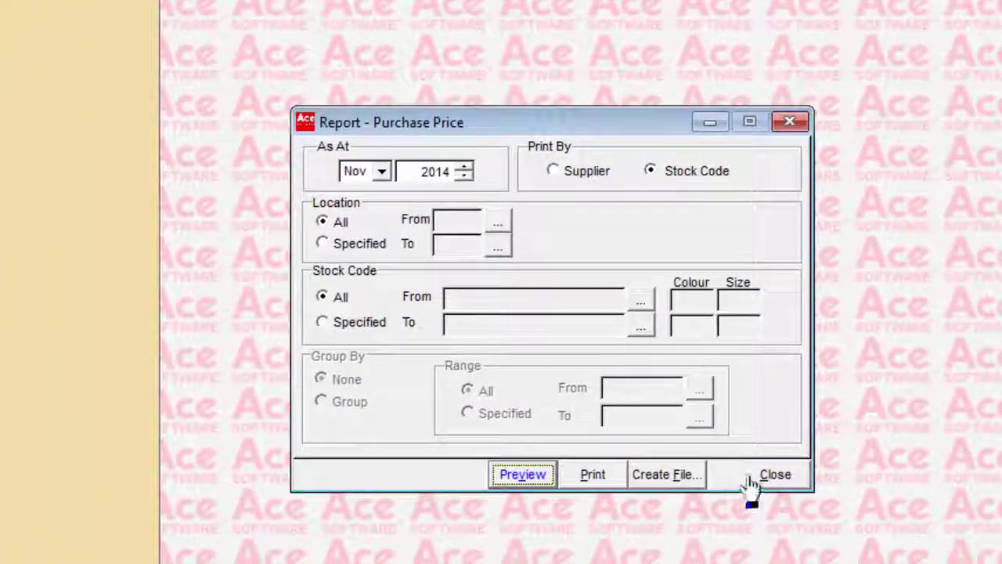
left_click(779, 476)
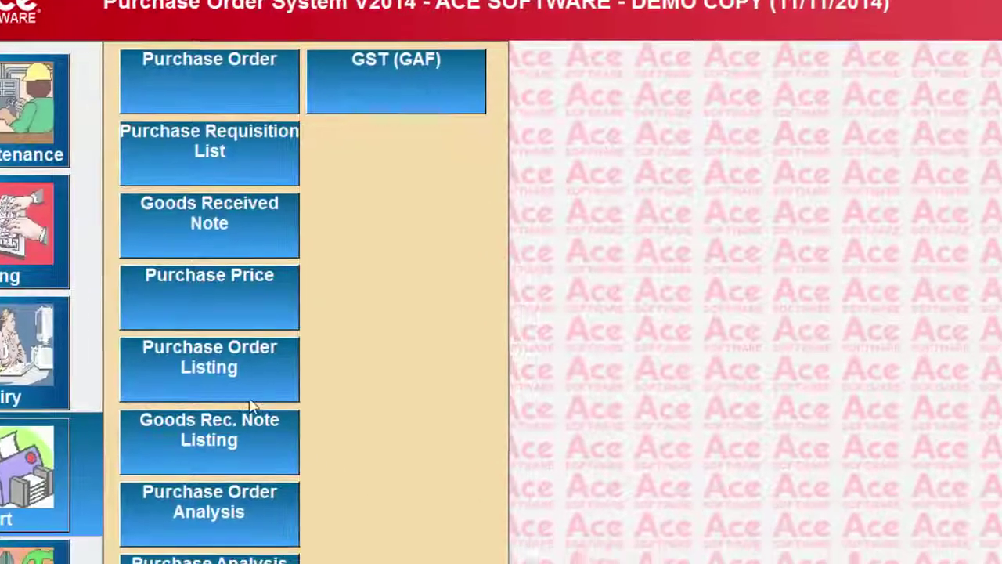
- Open the Purchase Order Listing report and set it to all purchase order types, ordered by P/Order Date
left_click(288, 399)
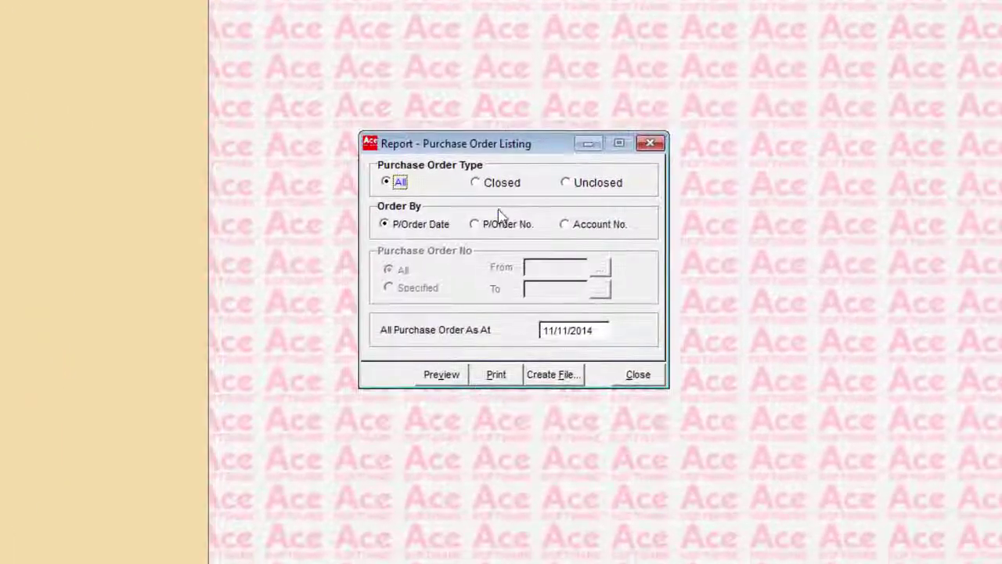
left_click(605, 264)
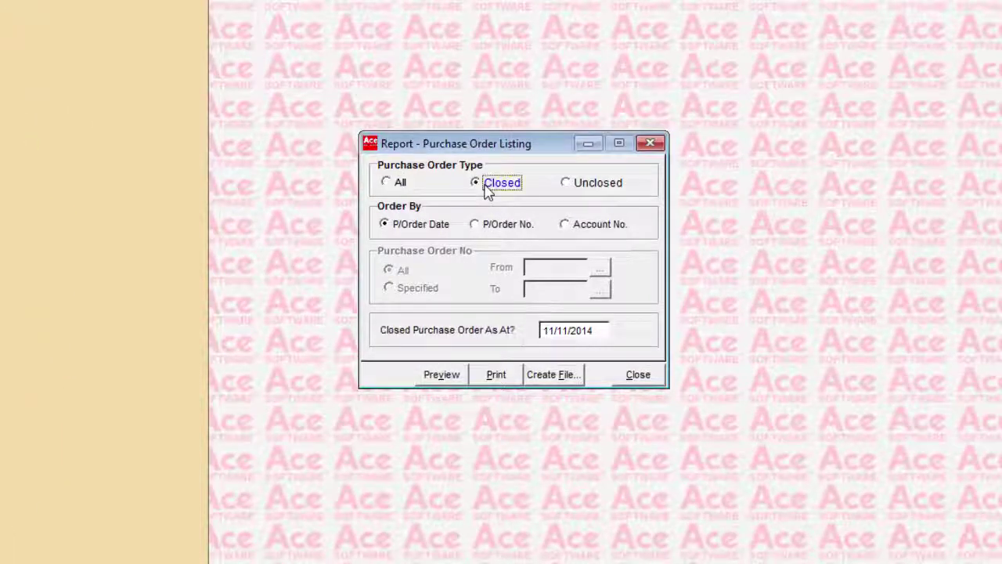
left_click(601, 190)
left_click(399, 188)
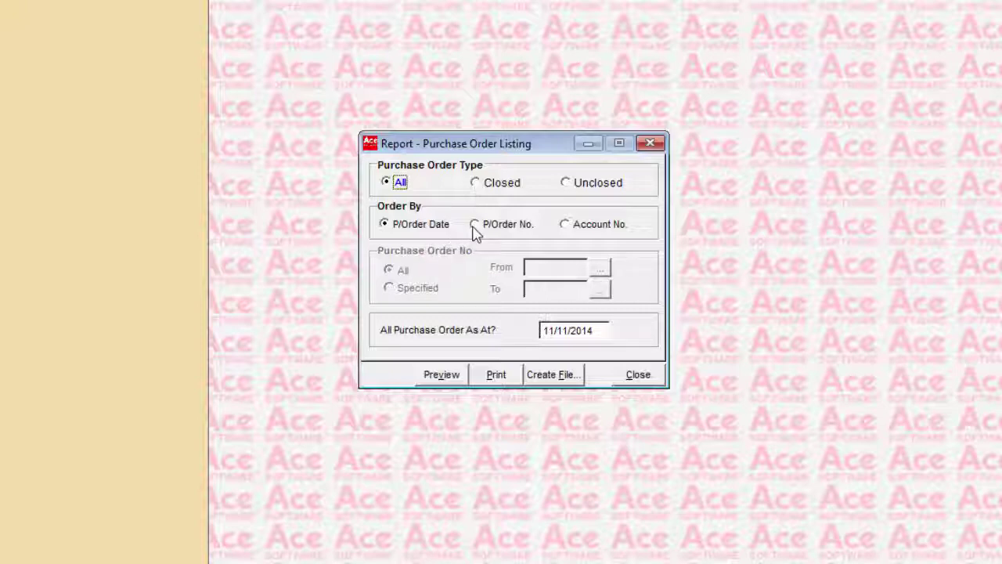
left_click(577, 231)
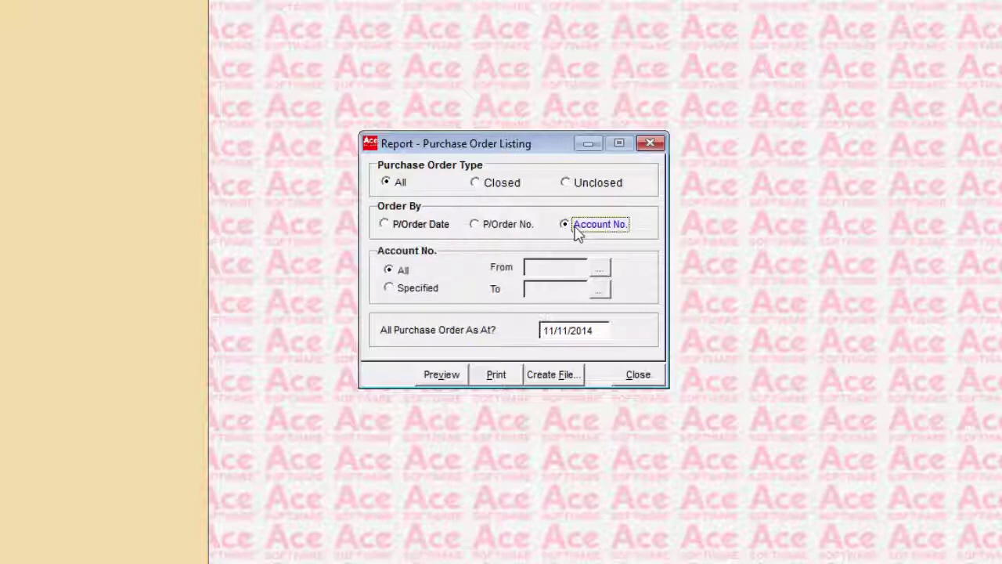
left_click(407, 227)
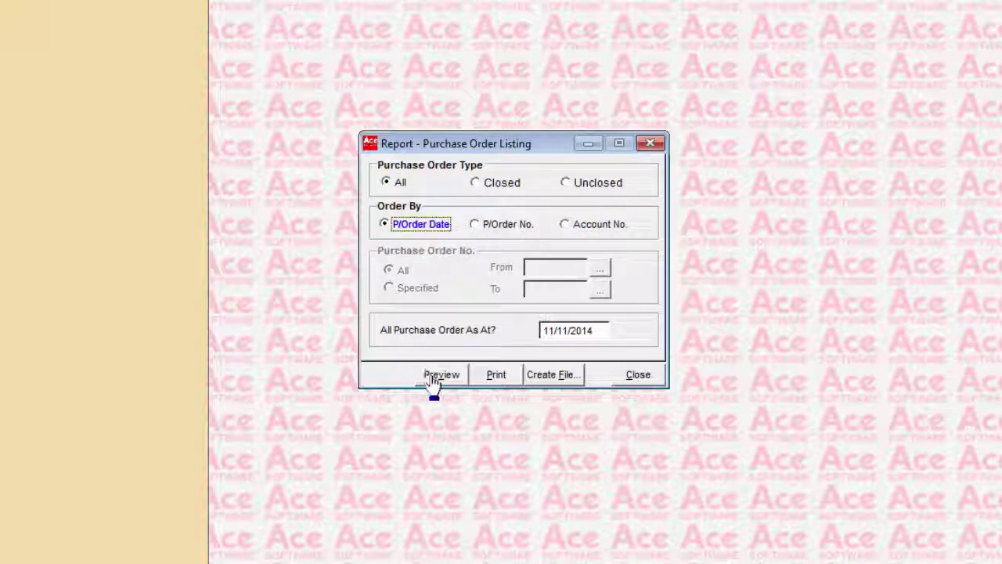
- Preview the listing of all purchase orders as at 11/11/2014, and close the preview and the report
left_click(442, 376)
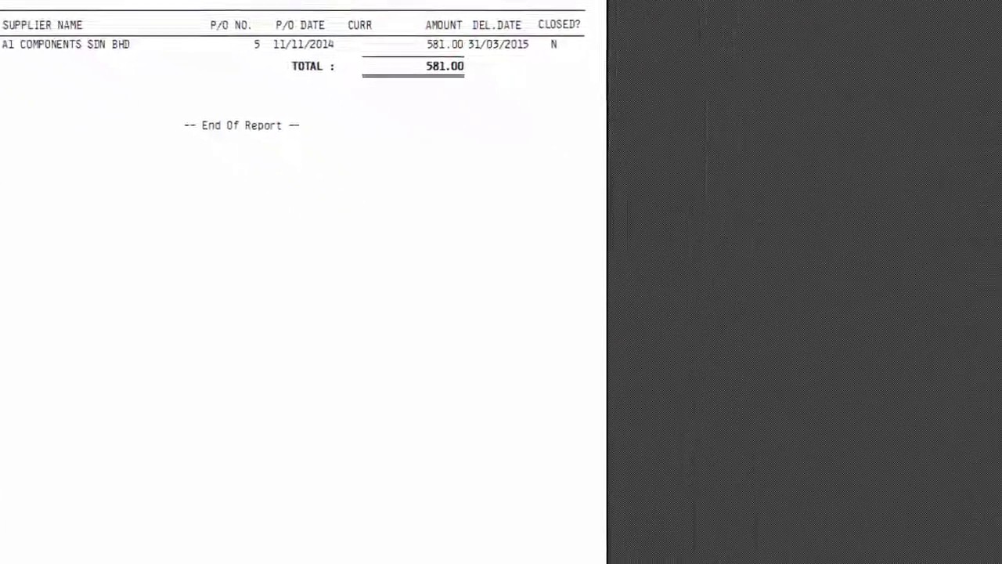
left_click(197, 21)
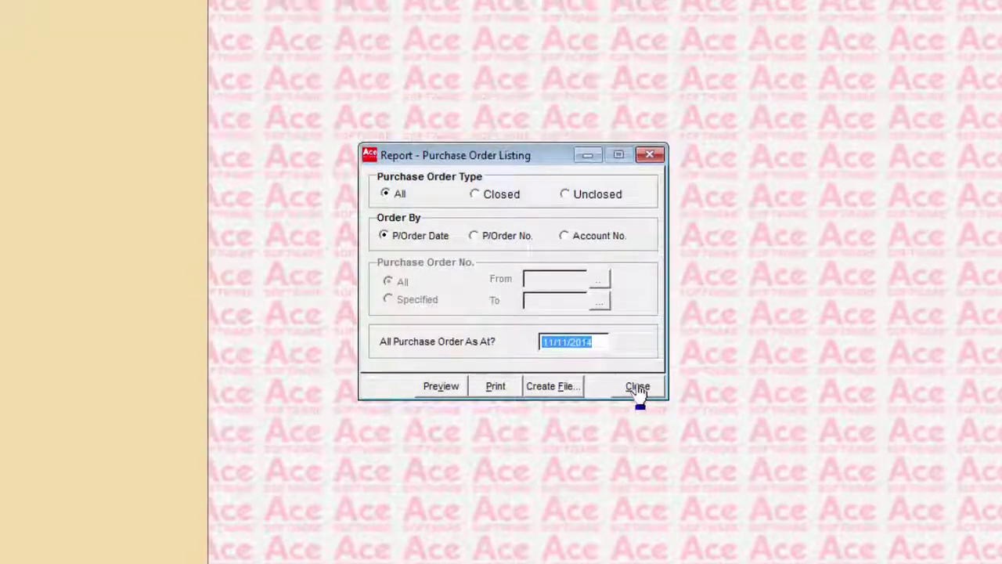
left_click(638, 387)
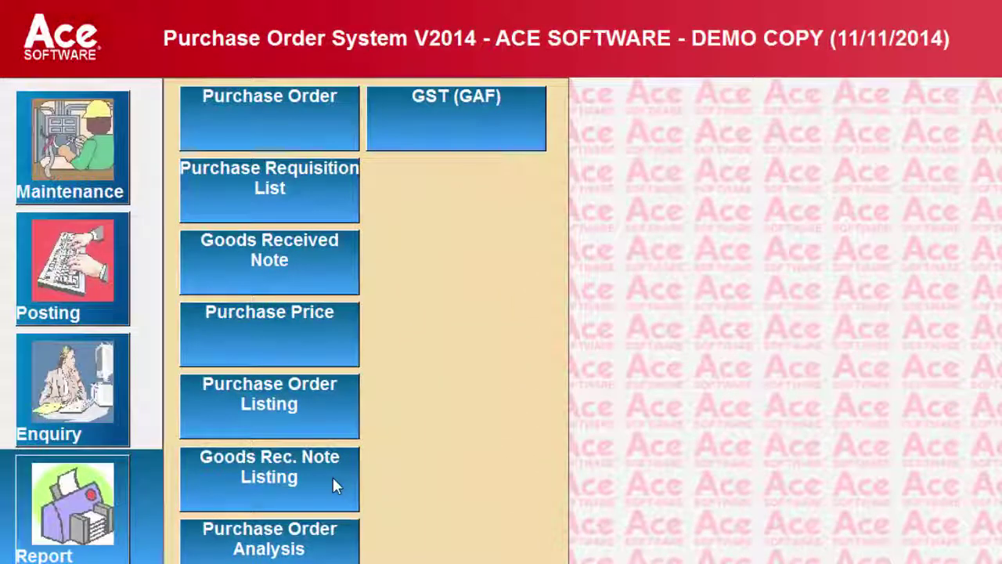
- Preview the Goods Received Note Listing ordered by Account for all account numbers, and close the report
left_click(332, 483)
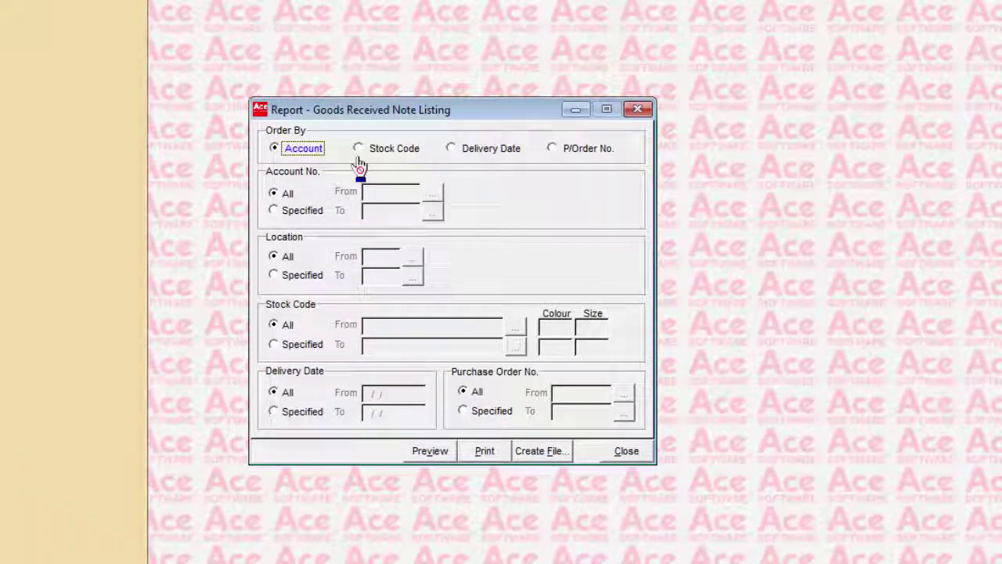
left_click(293, 214)
left_click(286, 193)
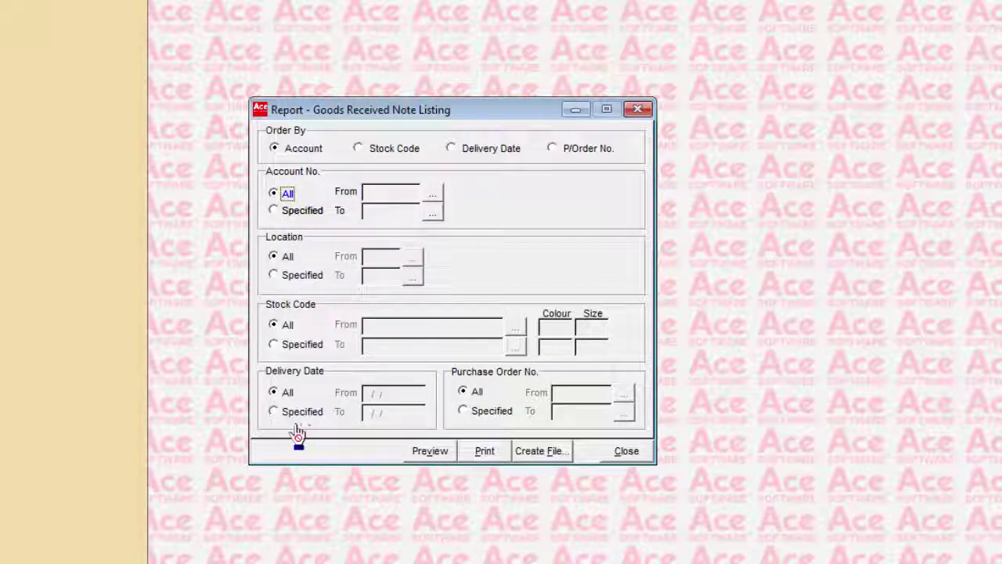
left_click(435, 457)
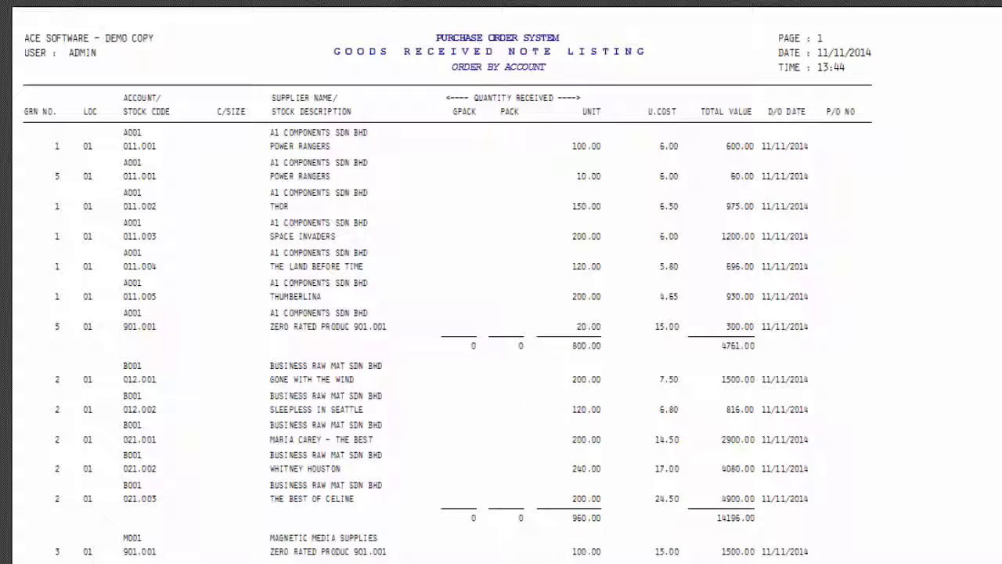
key("Page_Down")
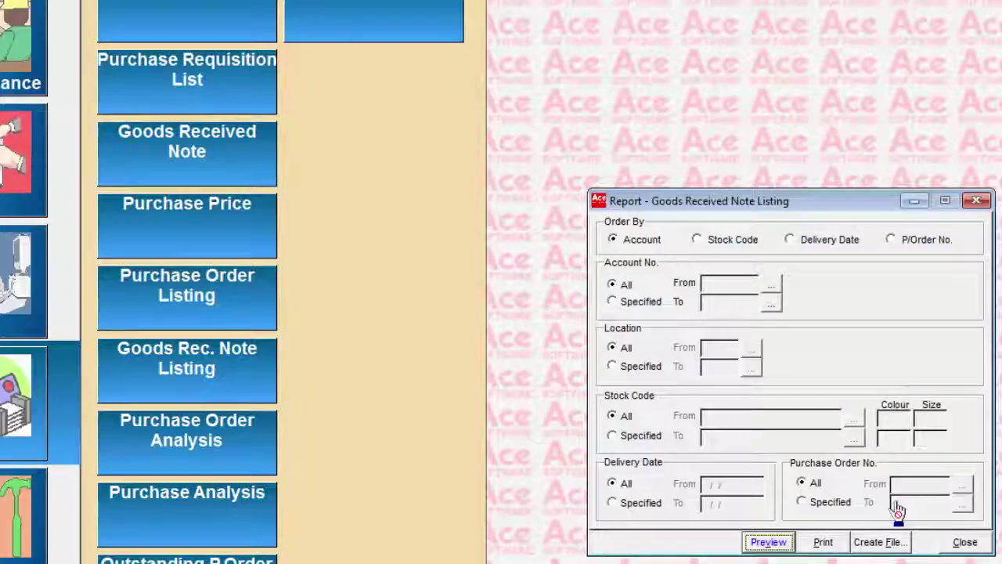
left_click(964, 542)
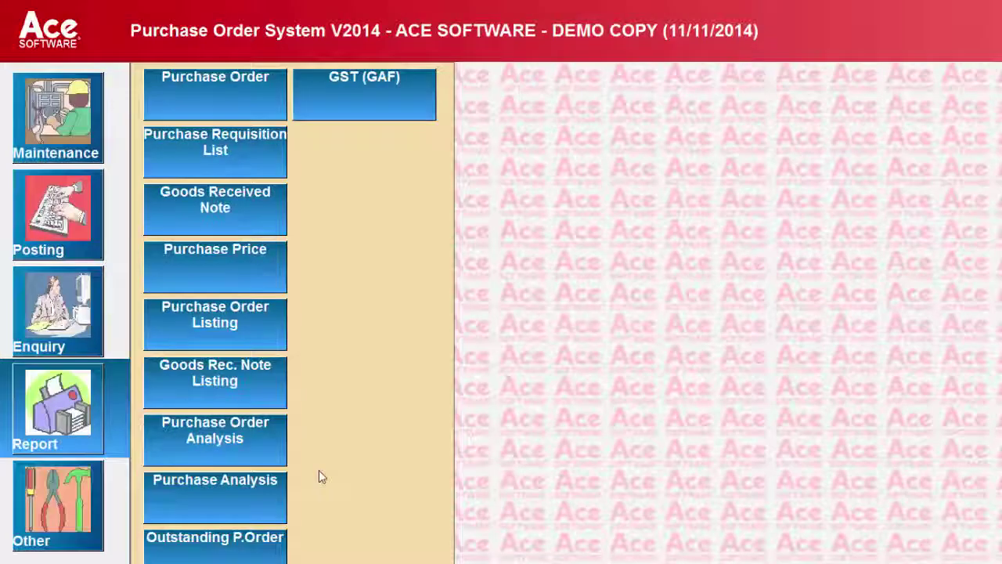
- Preview the Purchase Order Analysis report by Supplier as at 11/11/2014, in Summary and in Detail form, and close it
left_click(214, 444)
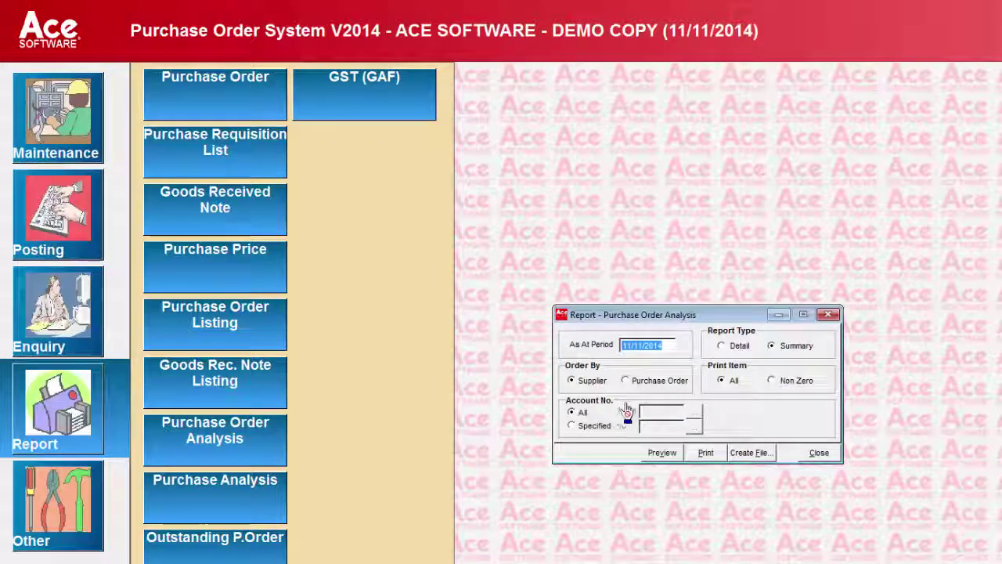
left_click(660, 452)
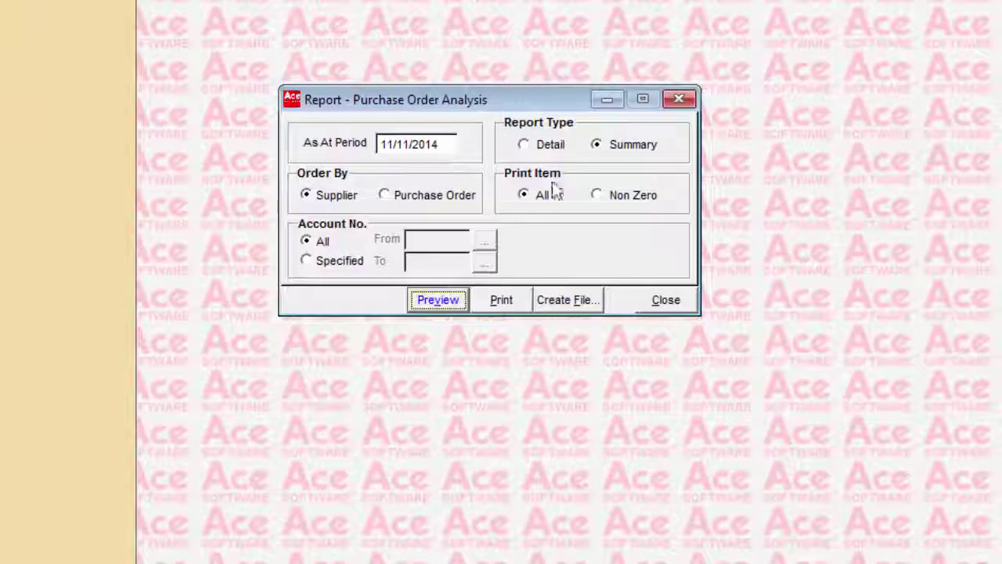
left_click(546, 152)
left_click(438, 299)
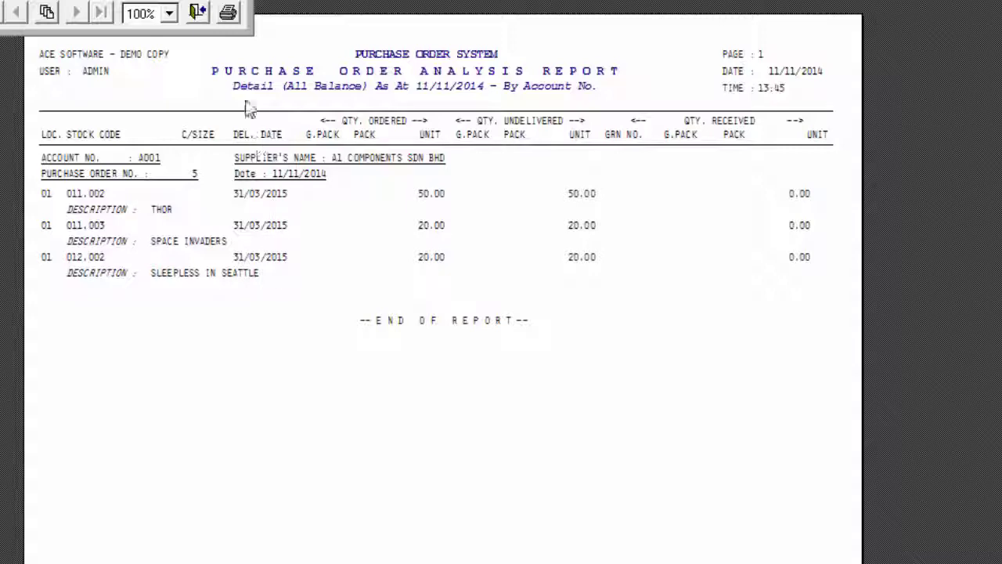
left_click(196, 12)
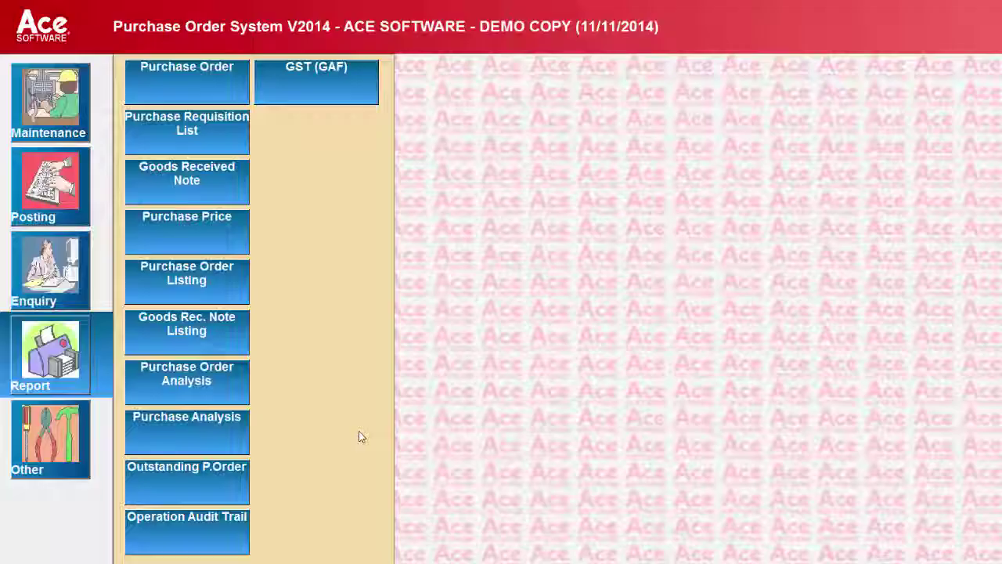
- Open the Purchase Analysis report, entering the access password, and preview it by Supplier for November 2014
left_click(232, 442)
type("***")
key("Return")
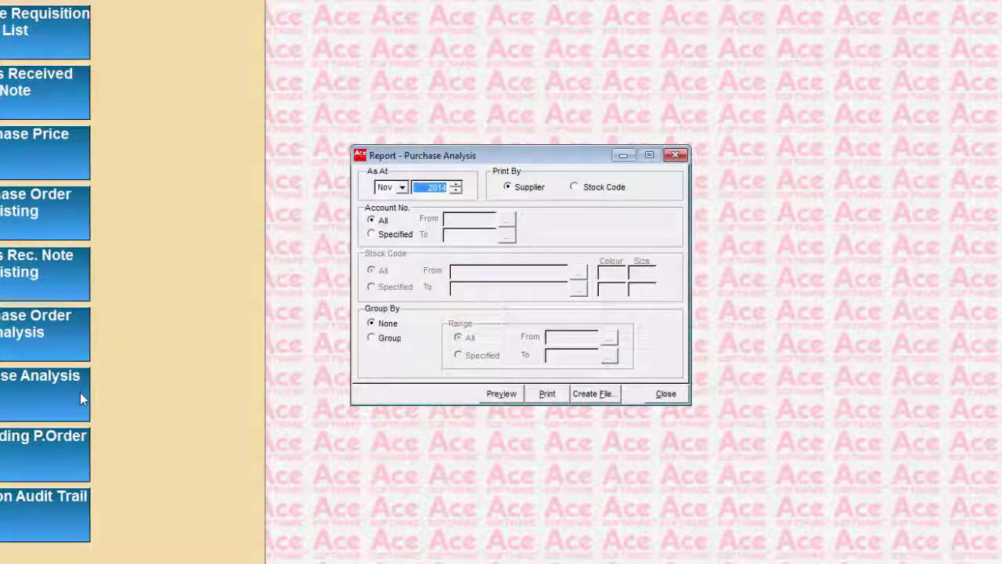
left_click(502, 393)
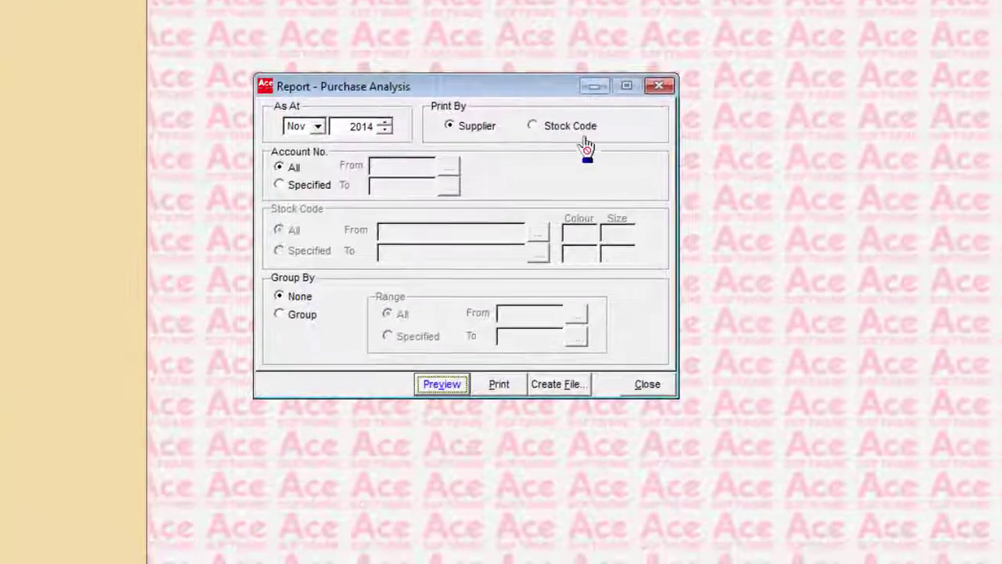
- Set the Purchase Analysis report to print by Stock Code, preview it, and close the report
left_click(570, 127)
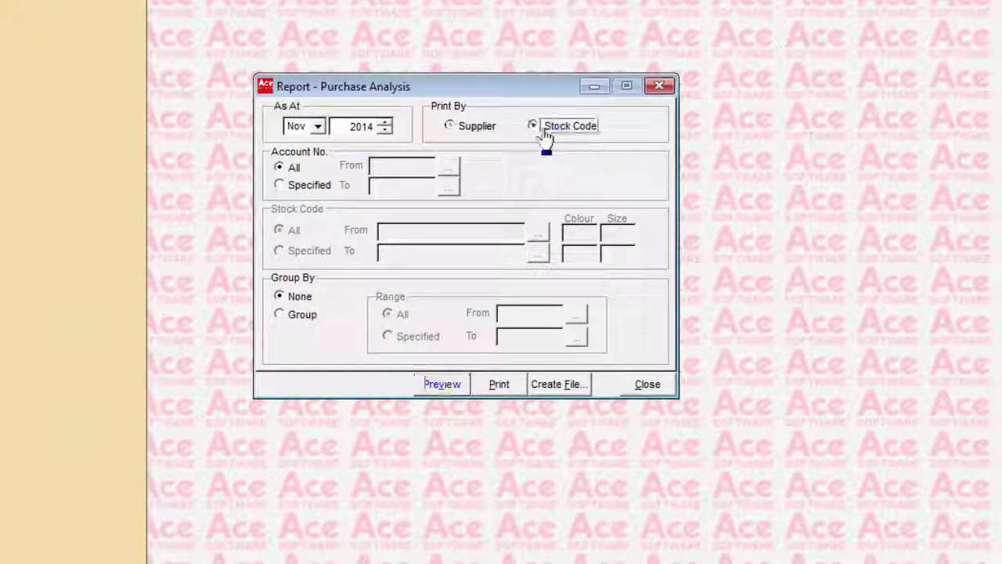
left_click(442, 383)
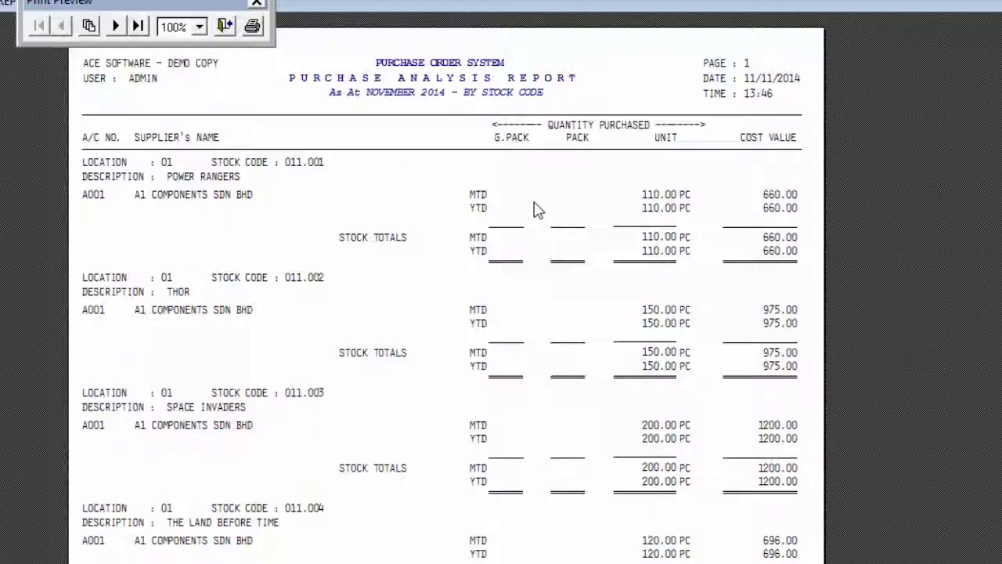
left_click(256, 3)
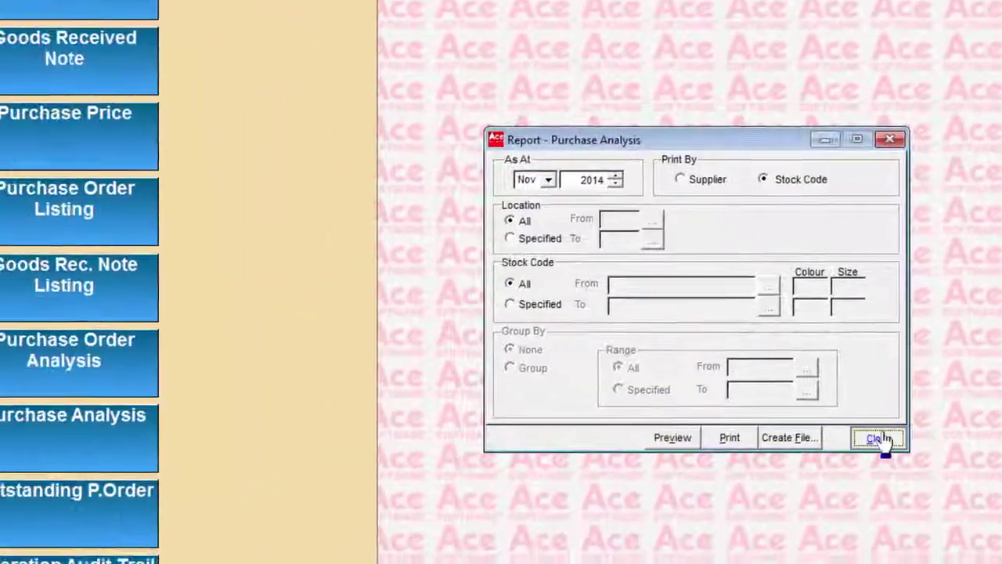
left_click(817, 551)
- Preview the Outstanding Purchase Order report ordered by Delivery Date for all delivery dates, and close it
left_click(336, 458)
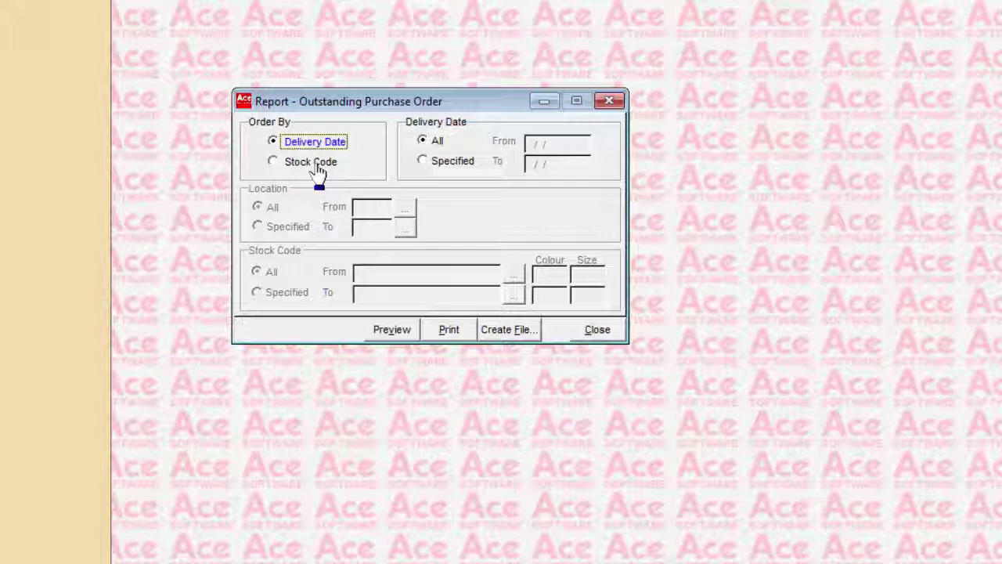
left_click(443, 169)
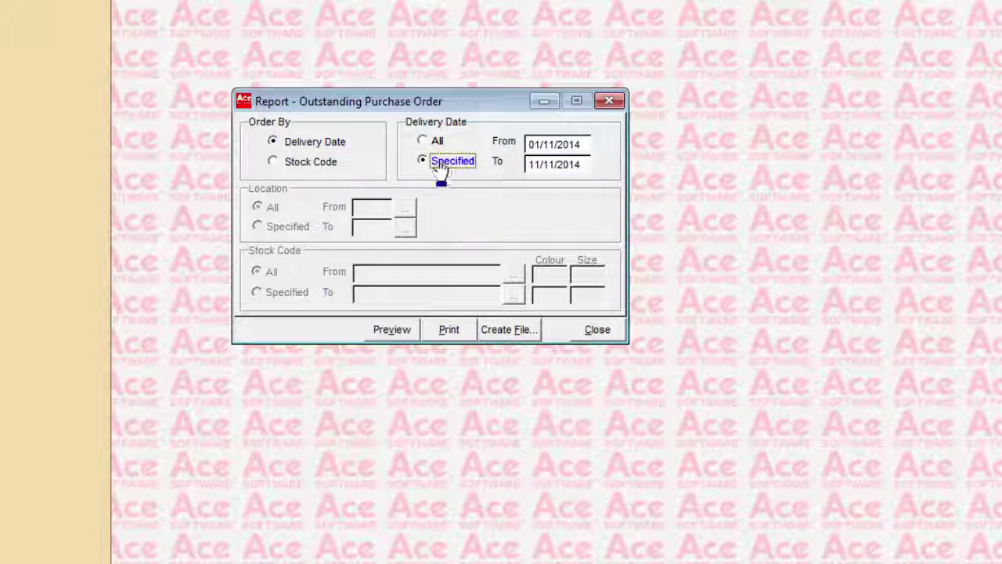
left_click(435, 145)
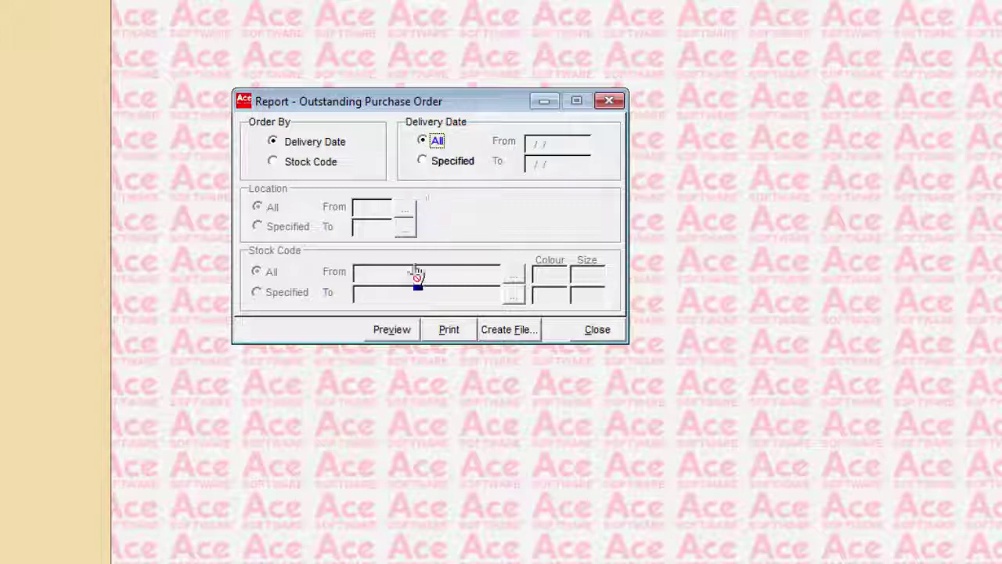
left_click(393, 335)
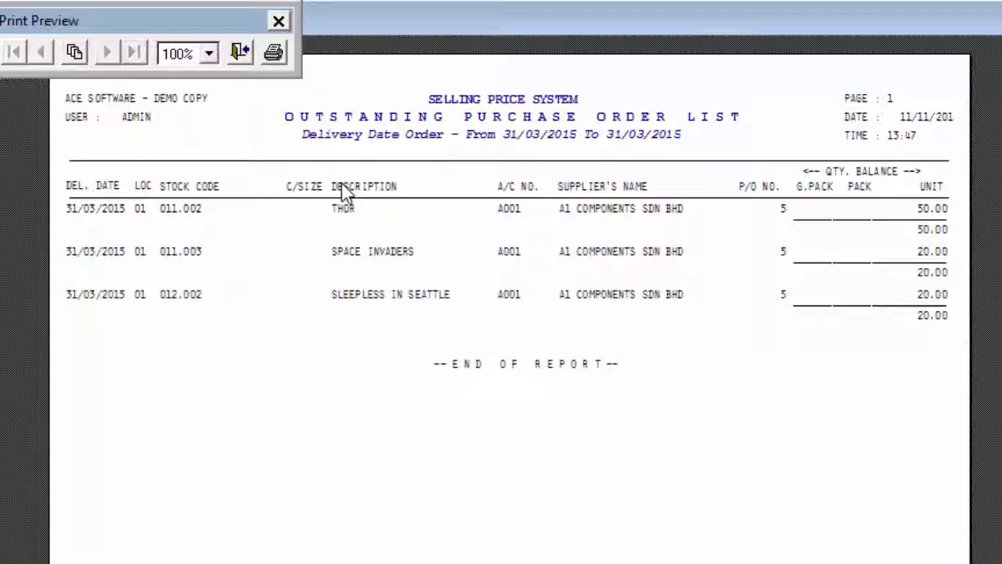
left_click(240, 53)
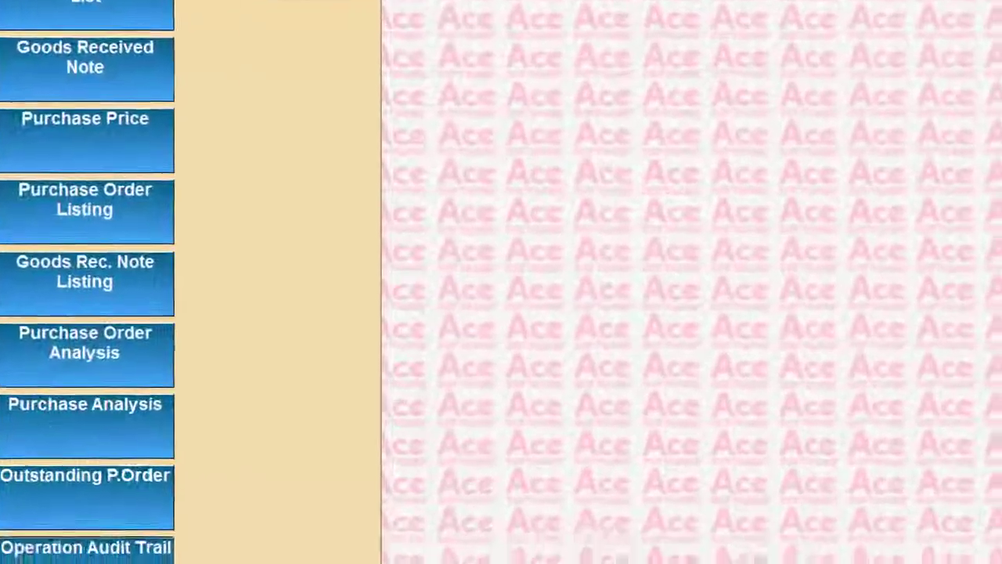
- Preview the Operation Audit Trail report for all users with posting dates from 01/11/2014 to 30/11/2014, and close it
left_click(86, 550)
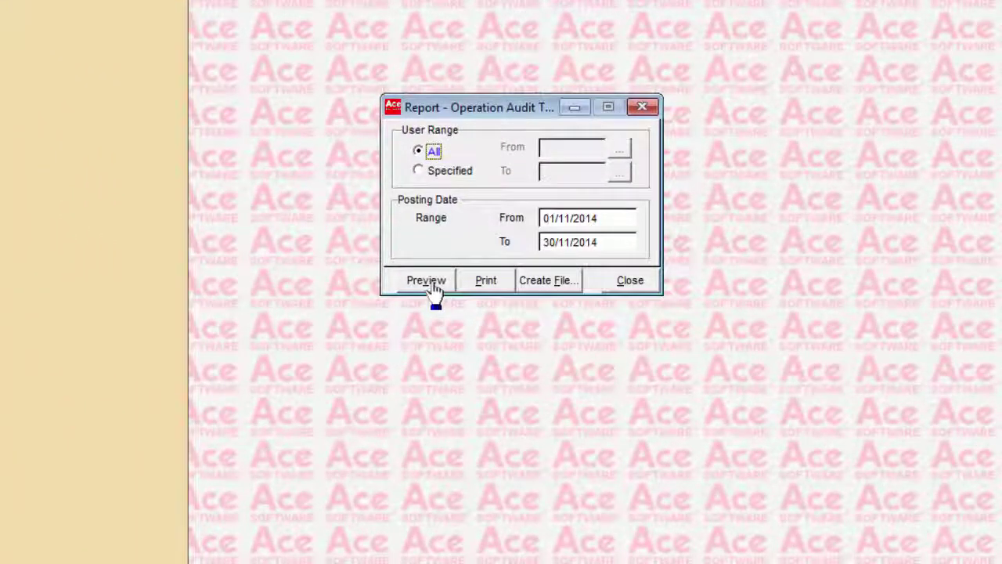
left_click(429, 283)
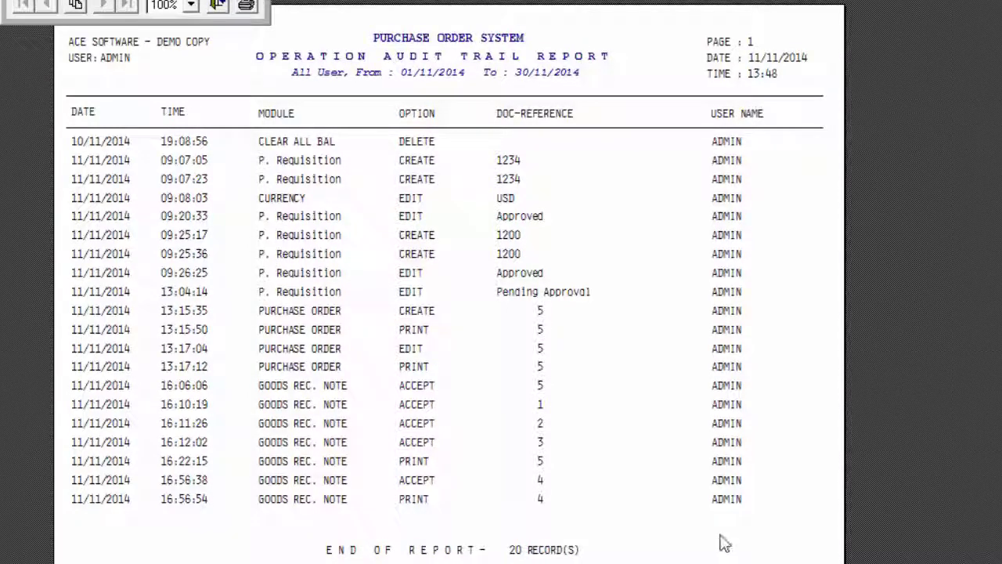
left_click(218, 7)
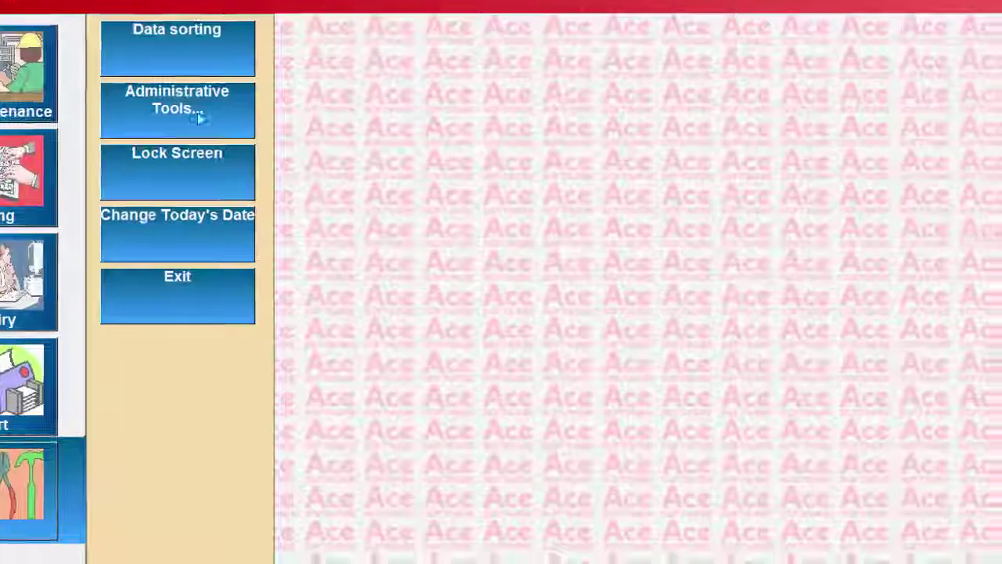
- Open the data sorting utility for purging deleted records and rebuilding the data file indexes
left_click(223, 76)
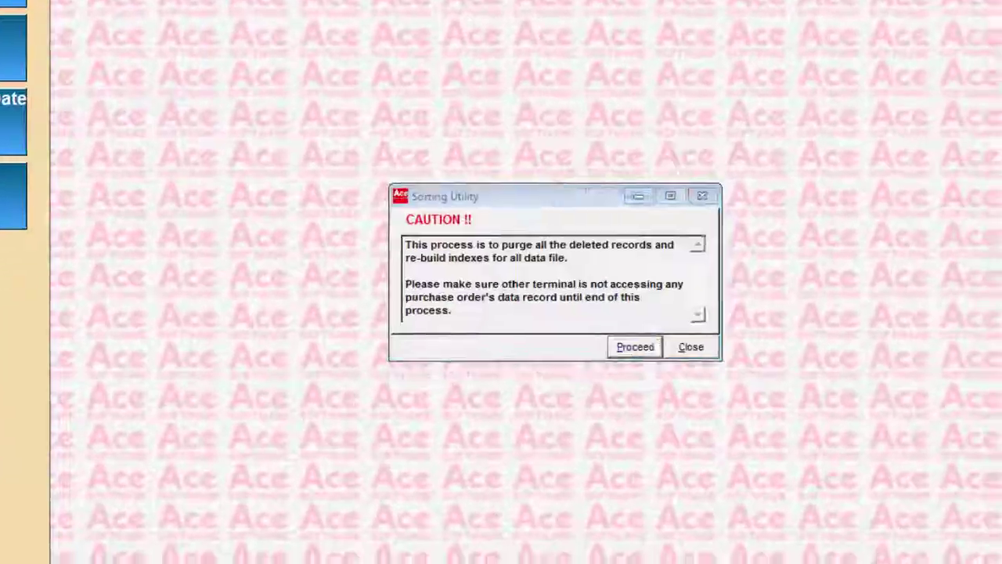